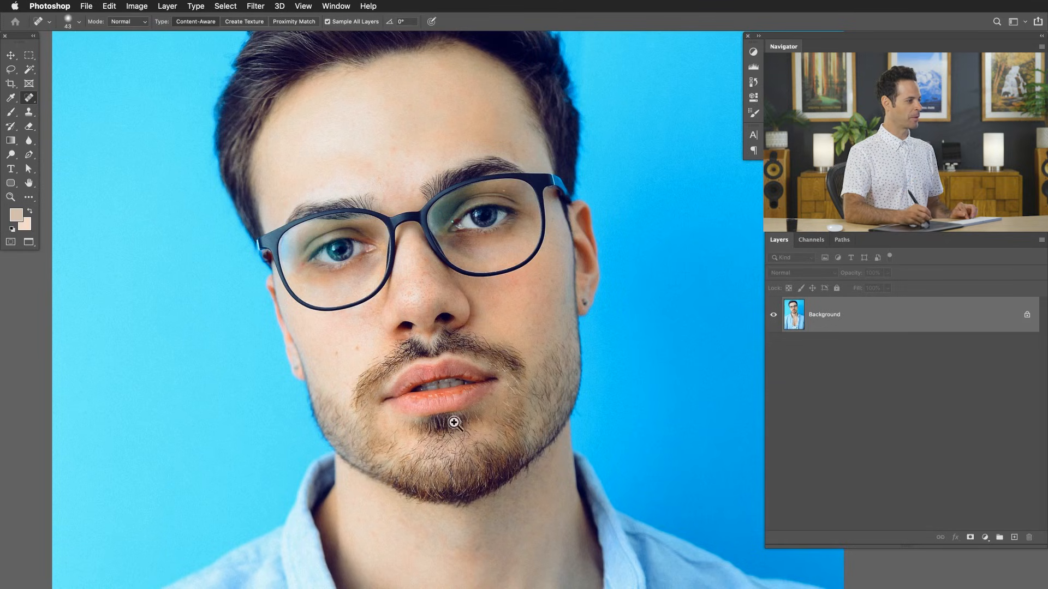
# - Add a new layer above the background and spot-heal the small marks and stray hairs on the cheek beside the mustache
pyautogui.scroll(3, 450, 423)
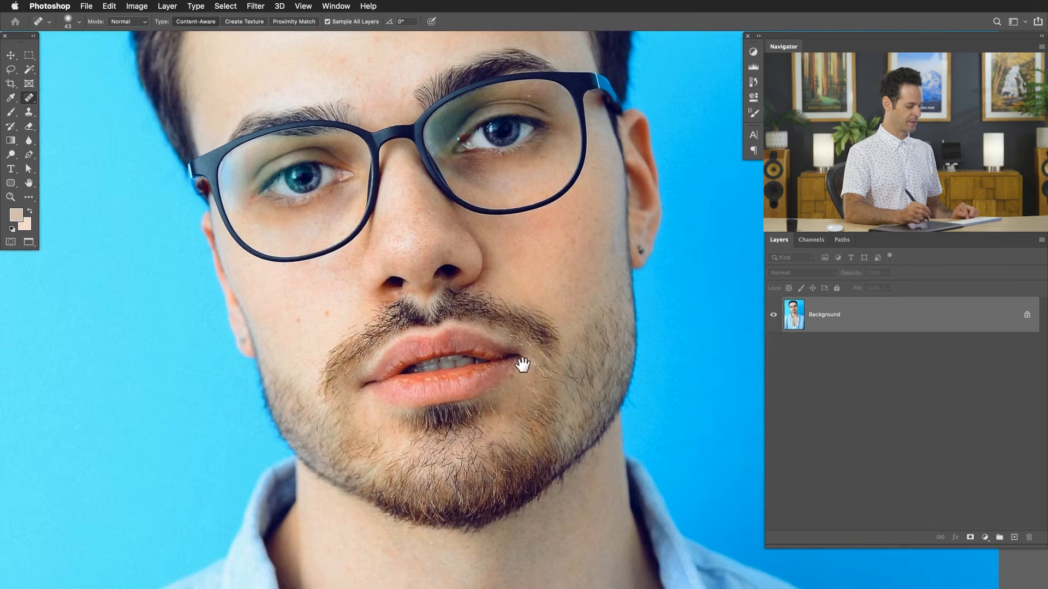
pyautogui.press('shift+alt+super+n')
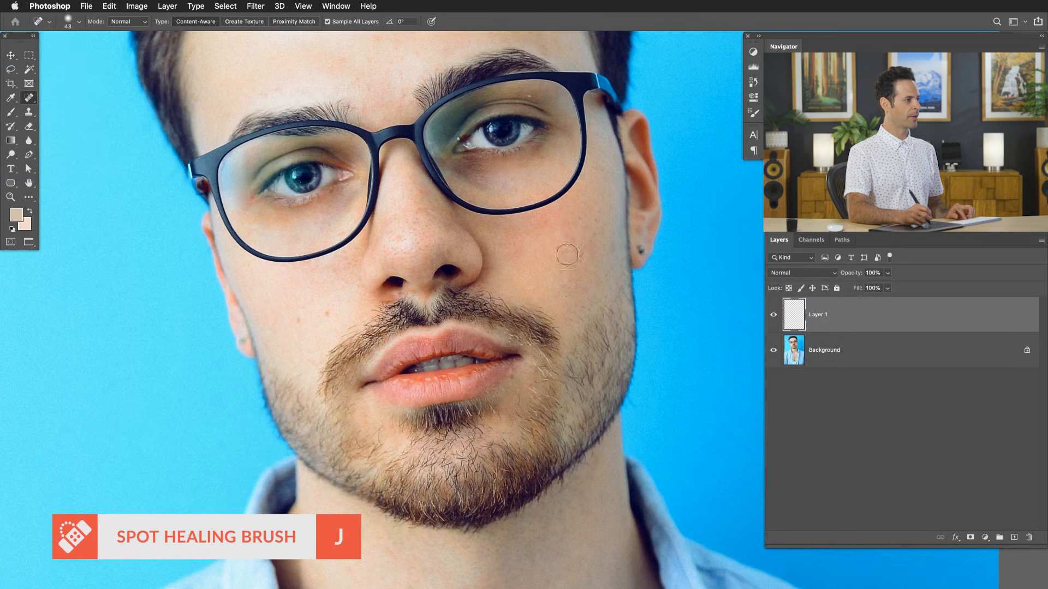
pyautogui.moveTo(330, 330); pyautogui.dragTo(363, 301)
pyautogui.click(324, 294)
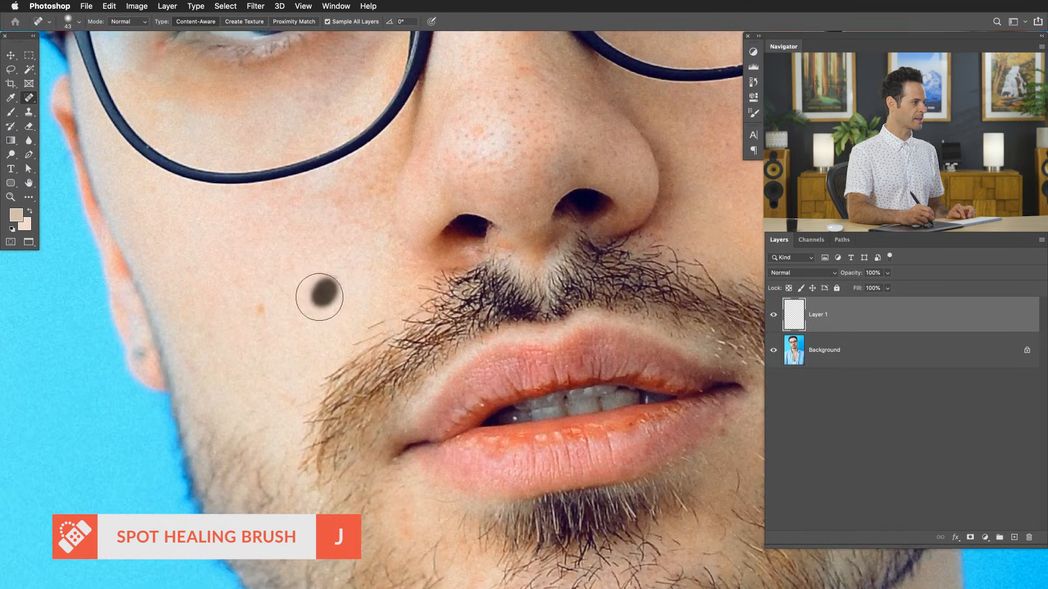
pyautogui.moveTo(370, 330); pyautogui.dragTo(374, 306)
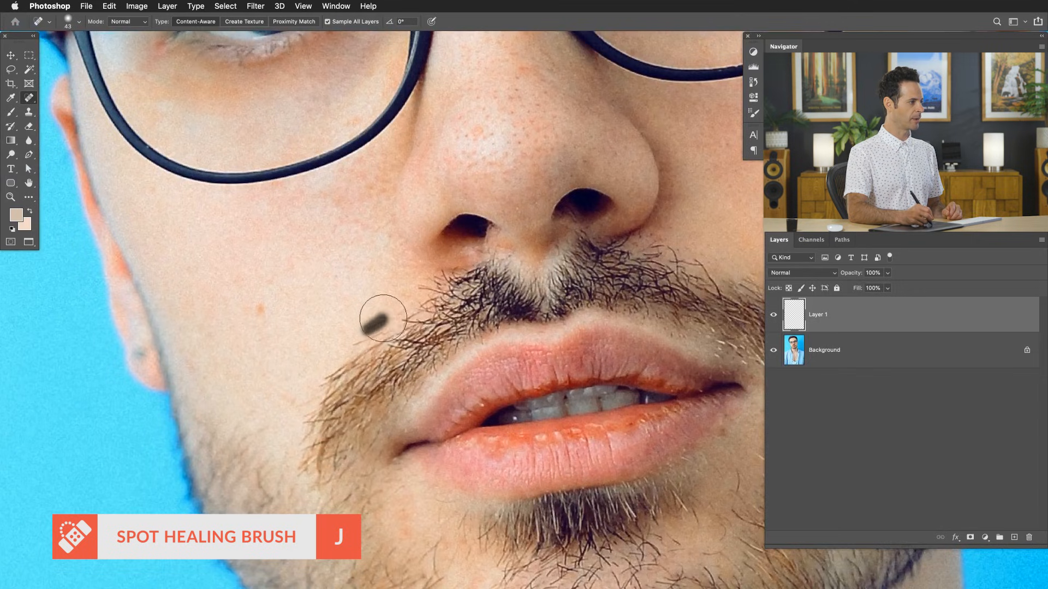
pyautogui.moveTo(352, 346); pyautogui.dragTo(380, 327)
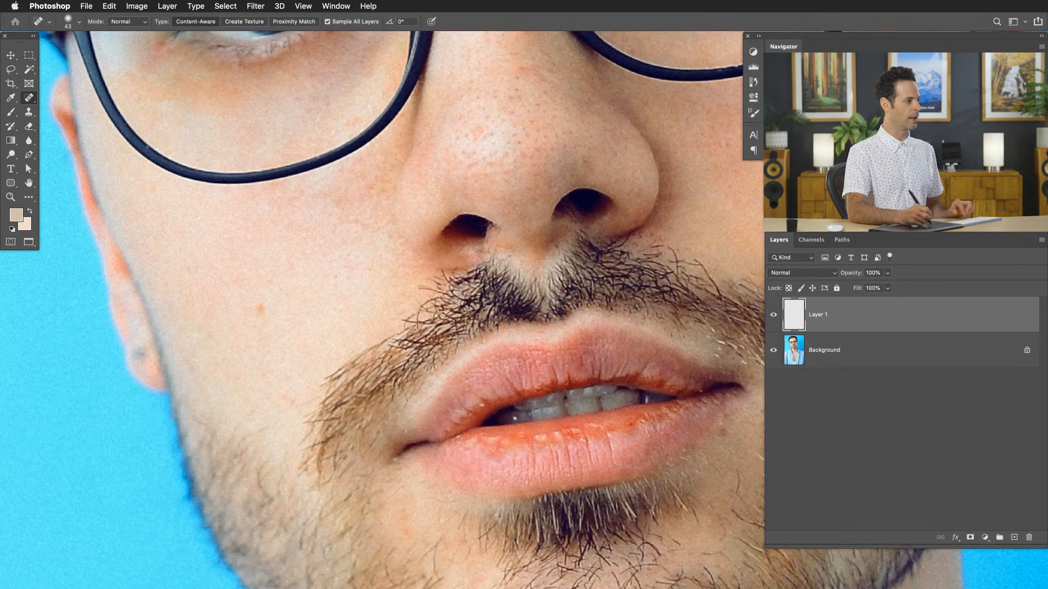
# - Try to remove beard hairs on the chin, jaw and cheek with the Spot Healing Brush
pyautogui.moveTo(433, 430); pyautogui.dragTo(269, 231)
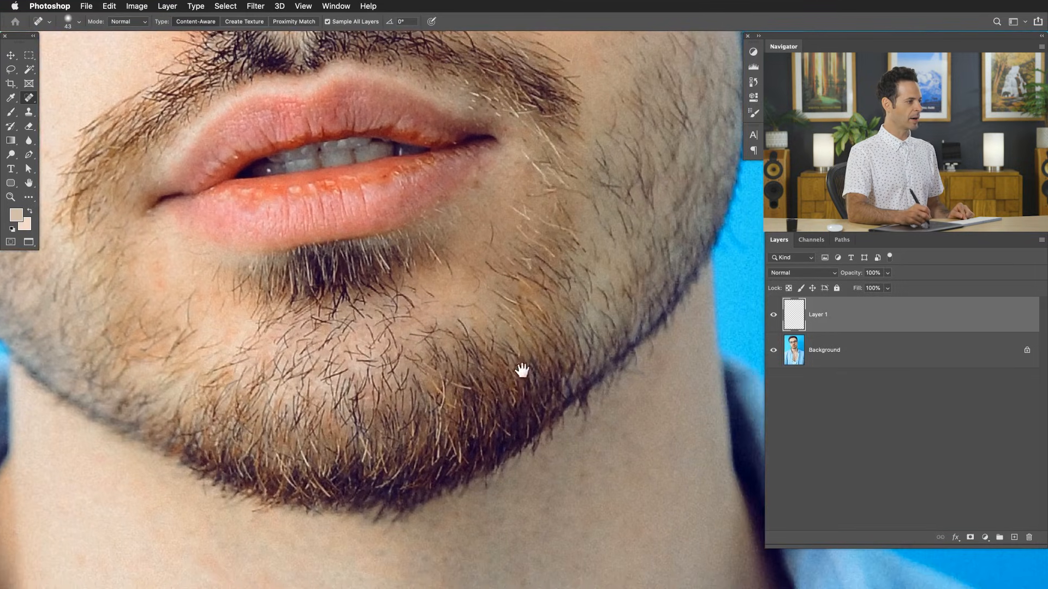
pyautogui.moveTo(523, 374)
pyautogui.mouseDown()
pyautogui.moveTo(529, 339)
pyautogui.moveTo(512, 367)
pyautogui.mouseUp()
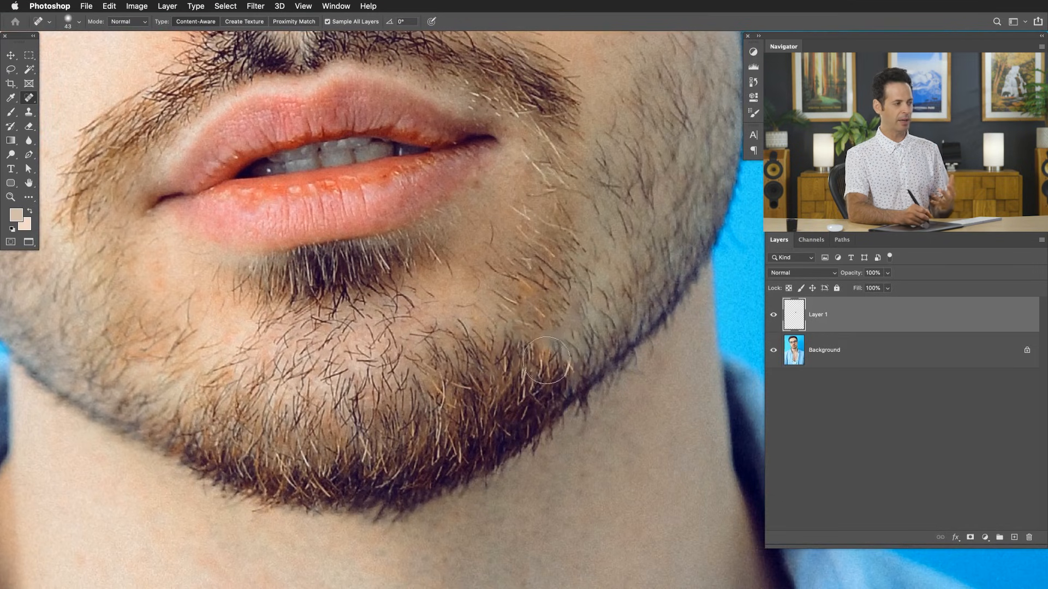
pyautogui.moveTo(631, 164)
pyautogui.mouseDown()
pyautogui.moveTo(668, 116)
pyautogui.moveTo(663, 155)
pyautogui.mouseUp()
pyautogui.moveTo(509, 66); pyautogui.dragTo(549, 90)
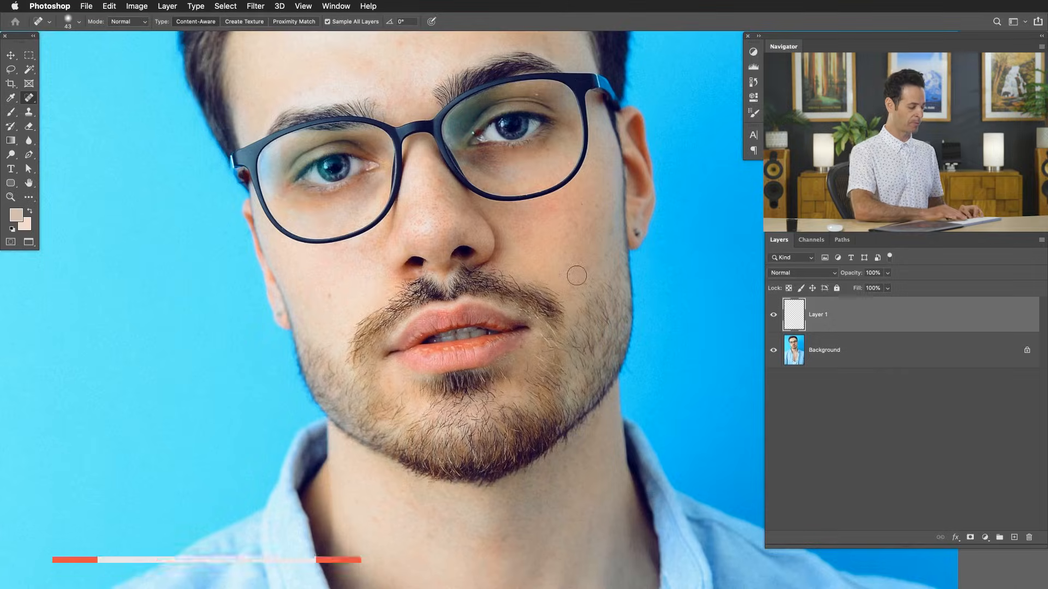
# - Add another new layer and choose the Brush tool with 0% hardness
pyautogui.press('super+alt+shift+n')
pyautogui.press('b')
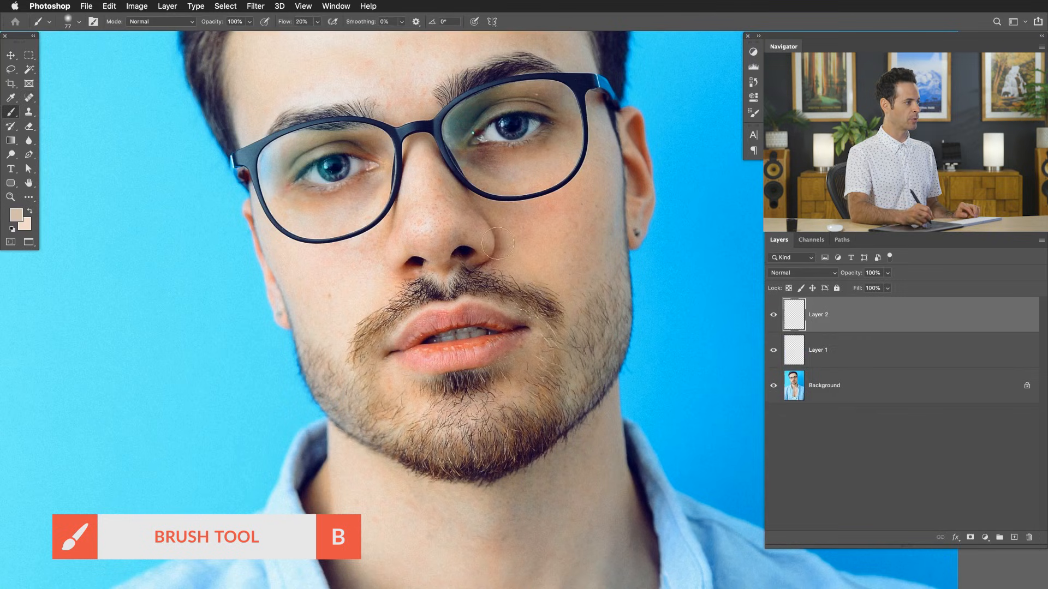
pyautogui.rightClick(453, 239)
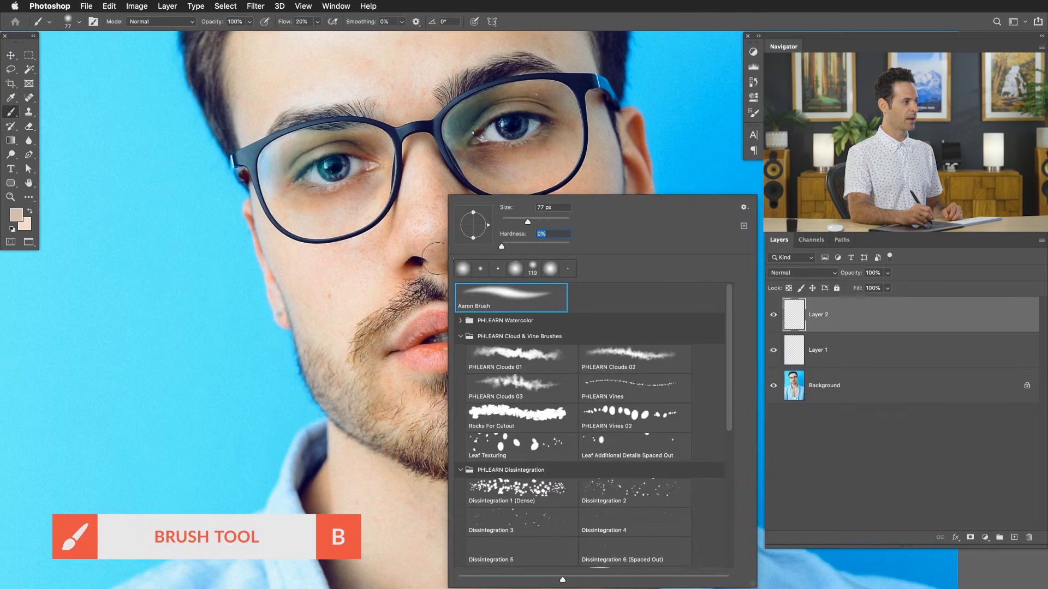
pyautogui.press('Return')
pyautogui.moveTo(560, 335); pyautogui.dragTo(501, 340)
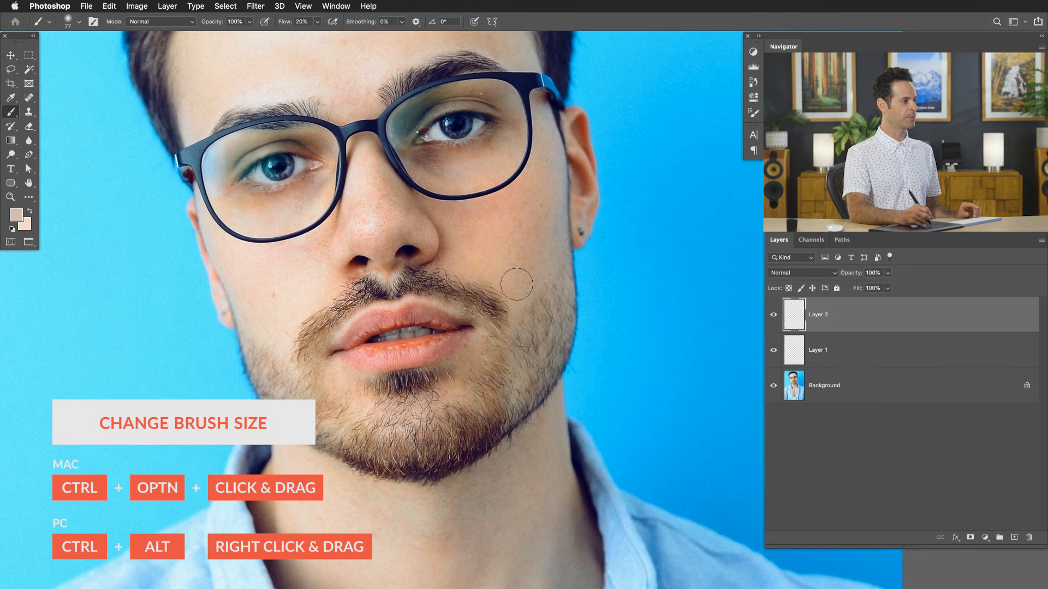
# - Resize the brush to 100 px and set its flow to 20%
pyautogui.moveTo(545, 275)
pyautogui.mouseDown()
pyautogui.moveTo(520, 267)
pyautogui.moveTo(546, 270)
pyautogui.mouseUp()
pyautogui.click(561, 312)
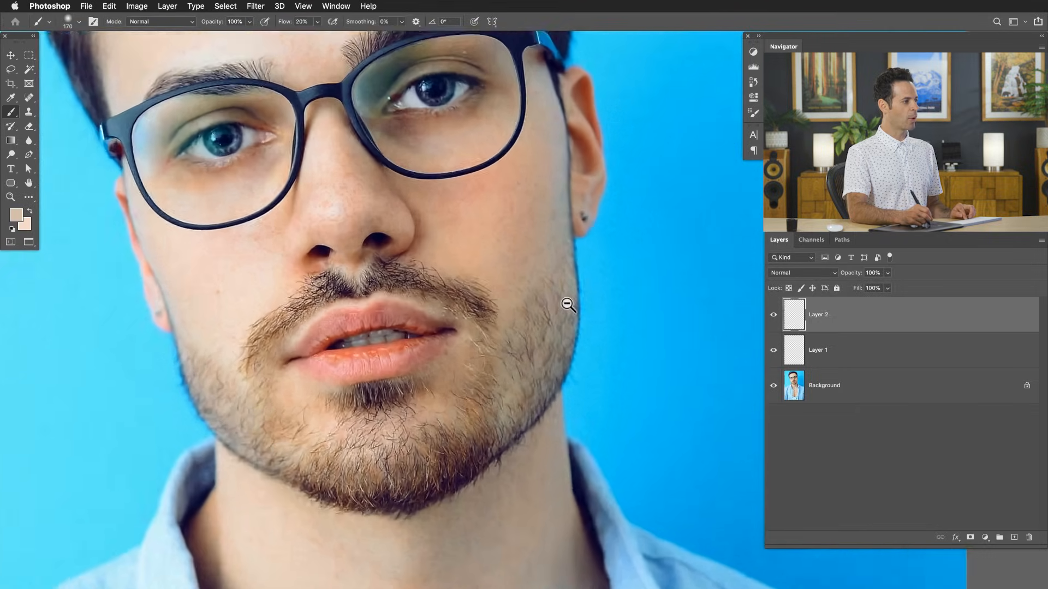
pyautogui.moveTo(517, 278); pyautogui.dragTo(481, 280)
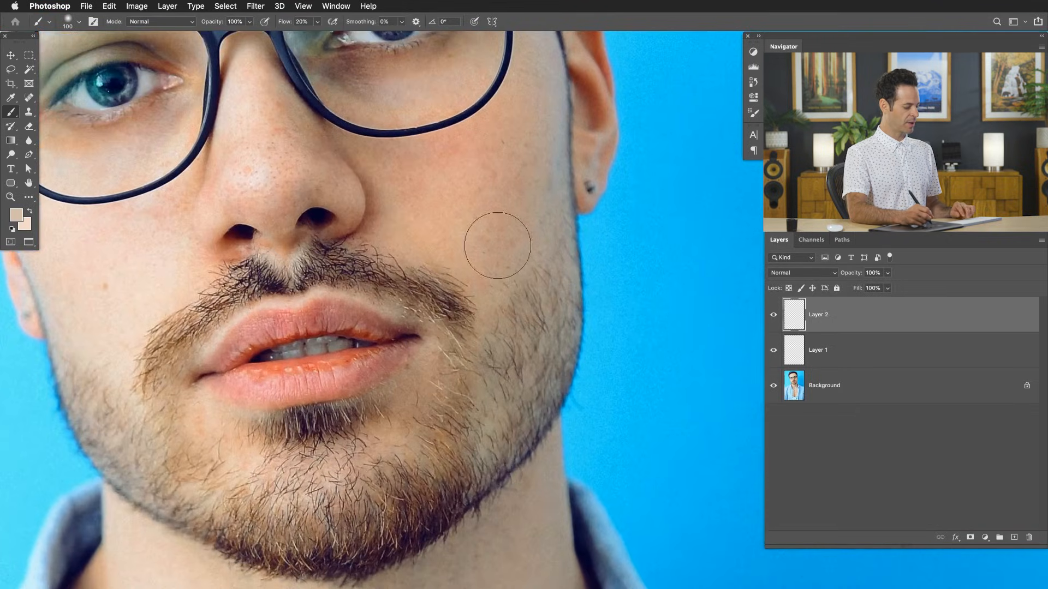
pyautogui.hotkey('shift', '2')
pyautogui.hotkey('shift', '2')
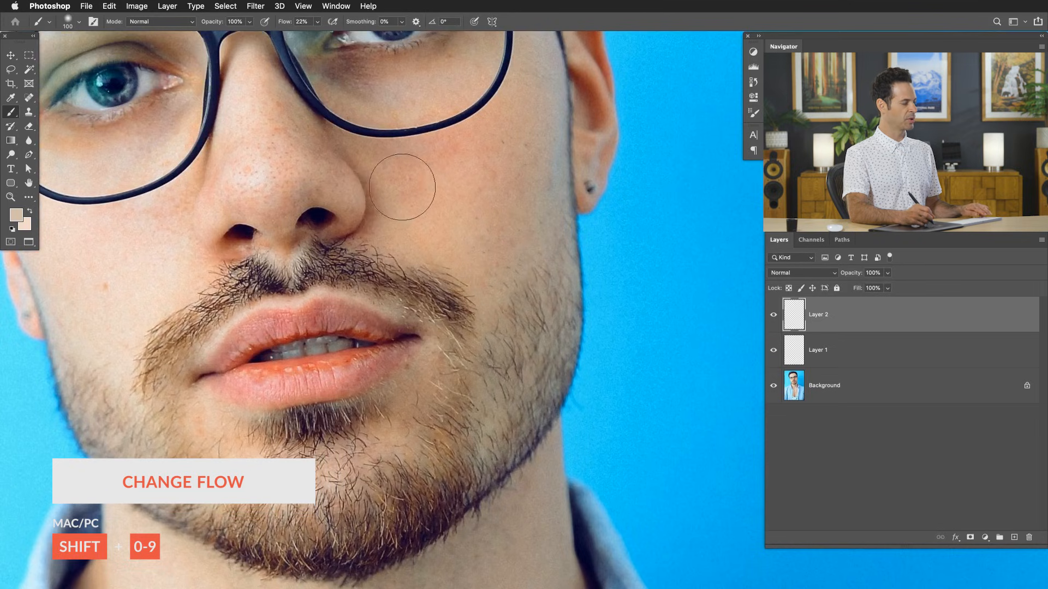
pyautogui.hotkey('shift', '2')
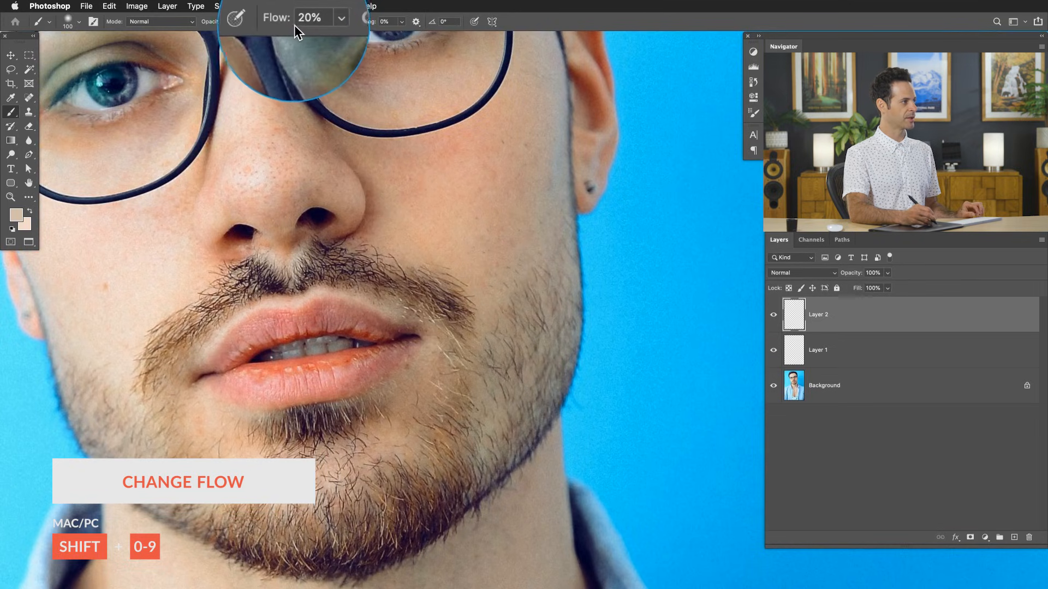
# - Sample the skin tone on the cheek above the beard and reduce the brush size to 56 px
pyautogui.press('alt')
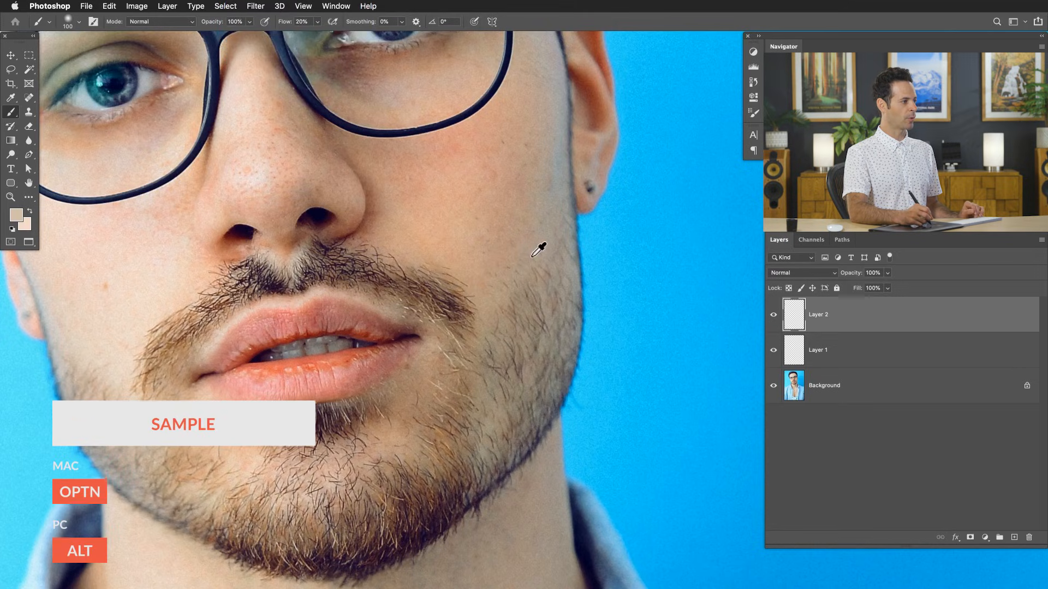
pyautogui.keyDown('alt'); pyautogui.click(539, 253); pyautogui.keyUp('alt')
pyautogui.moveTo(544, 250)
pyautogui.mouseDown()
pyautogui.moveTo(518, 264)
pyautogui.moveTo(526, 275)
pyautogui.mouseUp()
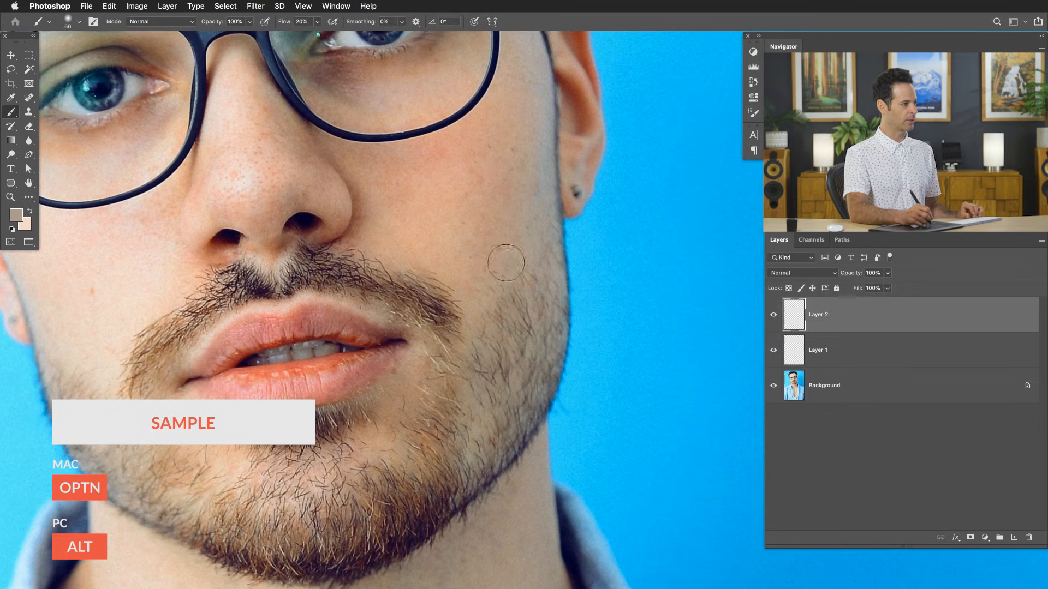
# - Paint a row of test swatches in sampled skin tones over the blue background at 70% flow, and undo them
pyautogui.keyDown('alt'); pyautogui.click(518, 239); pyautogui.keyUp('alt')
pyautogui.moveTo(659, 296)
pyautogui.mouseDown()
pyautogui.moveTo(679, 267)
pyautogui.moveTo(670, 284)
pyautogui.mouseUp()
pyautogui.hotkey('shift', '7')
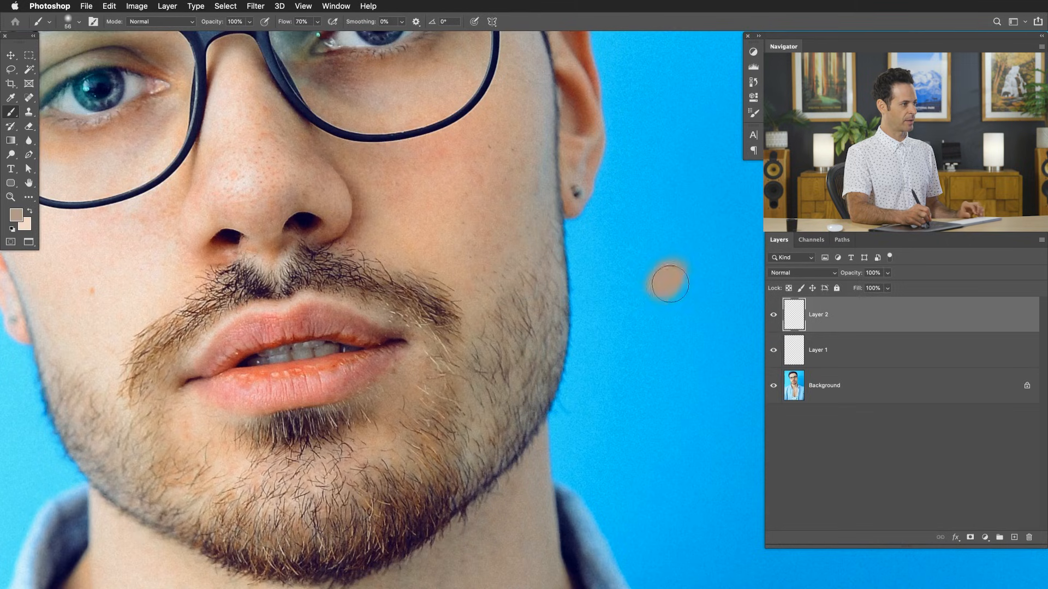
pyautogui.keyDown('alt'); pyautogui.click(421, 158); pyautogui.keyUp('alt')
pyautogui.moveTo(661, 246); pyautogui.dragTo(644, 267)
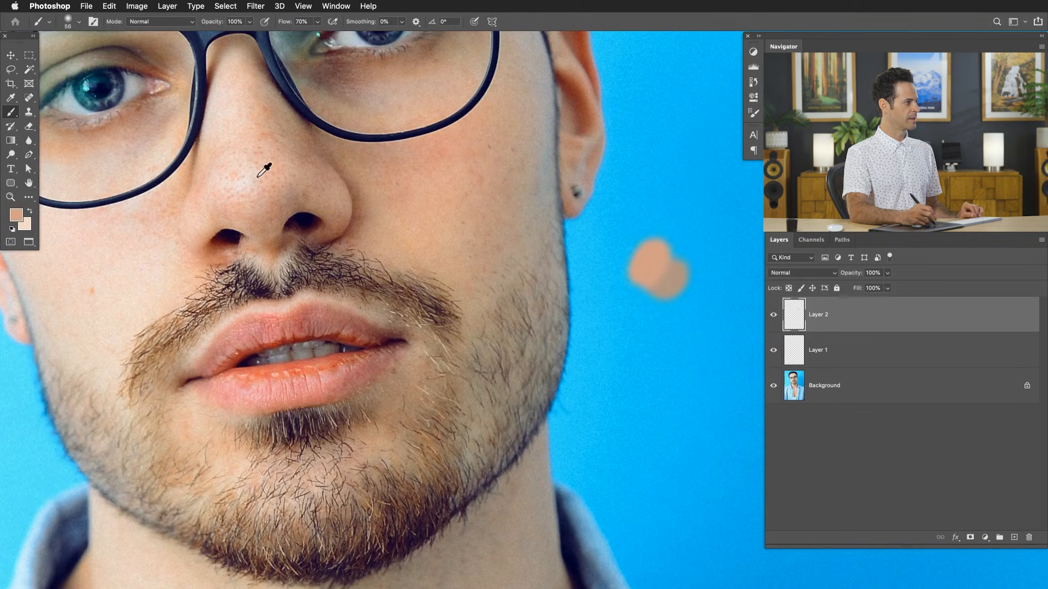
pyautogui.moveTo(670, 299)
pyautogui.mouseDown()
pyautogui.moveTo(696, 284)
pyautogui.moveTo(680, 308)
pyautogui.mouseUp()
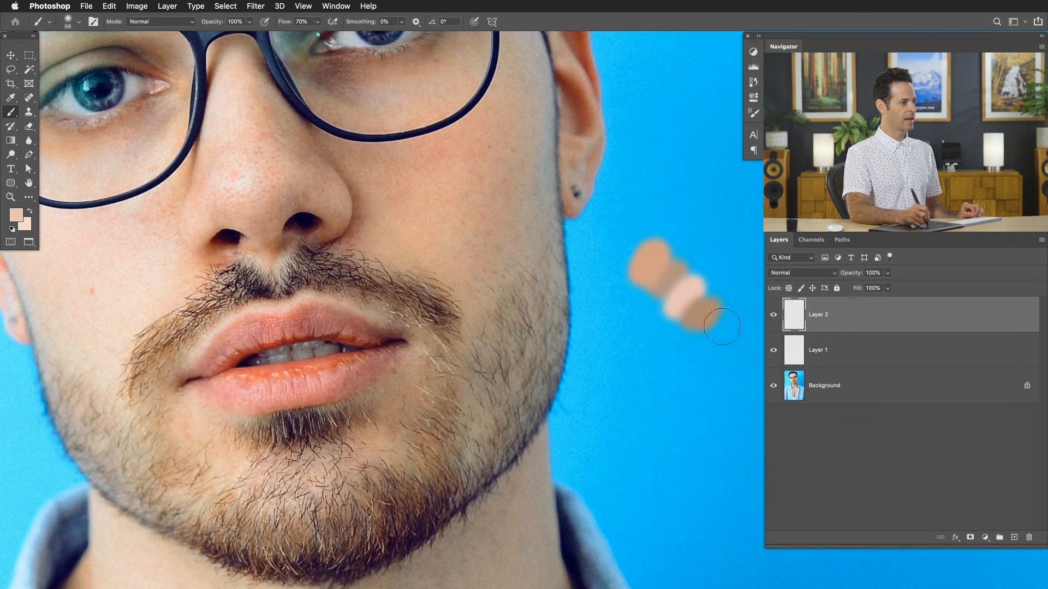
pyautogui.moveTo(724, 327); pyautogui.dragTo(722, 325)
pyautogui.keyDown('alt'); pyautogui.click(81, 350); pyautogui.keyUp('alt')
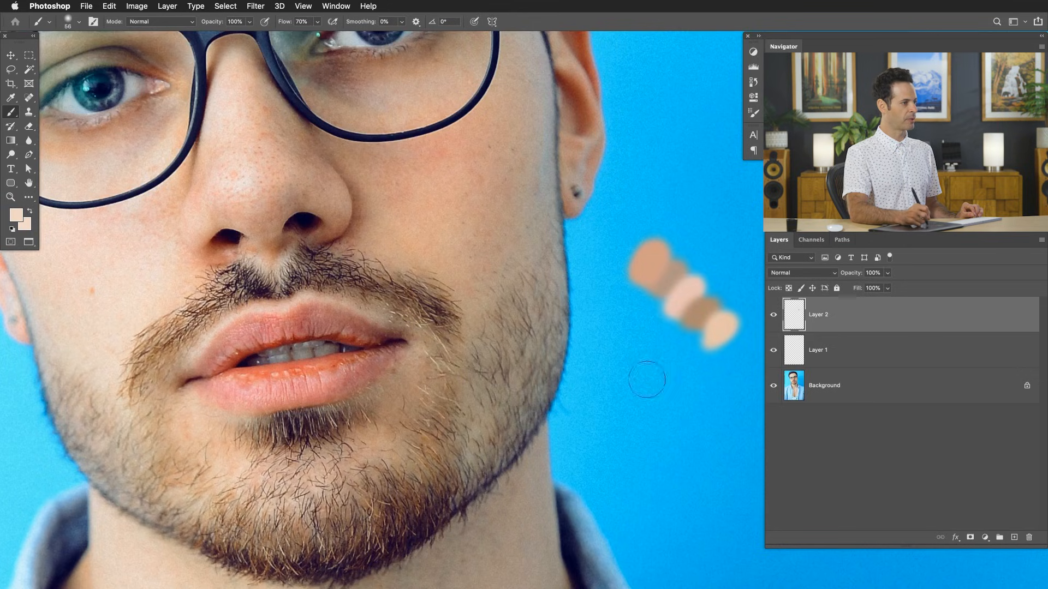
pyautogui.moveTo(730, 349); pyautogui.dragTo(733, 345)
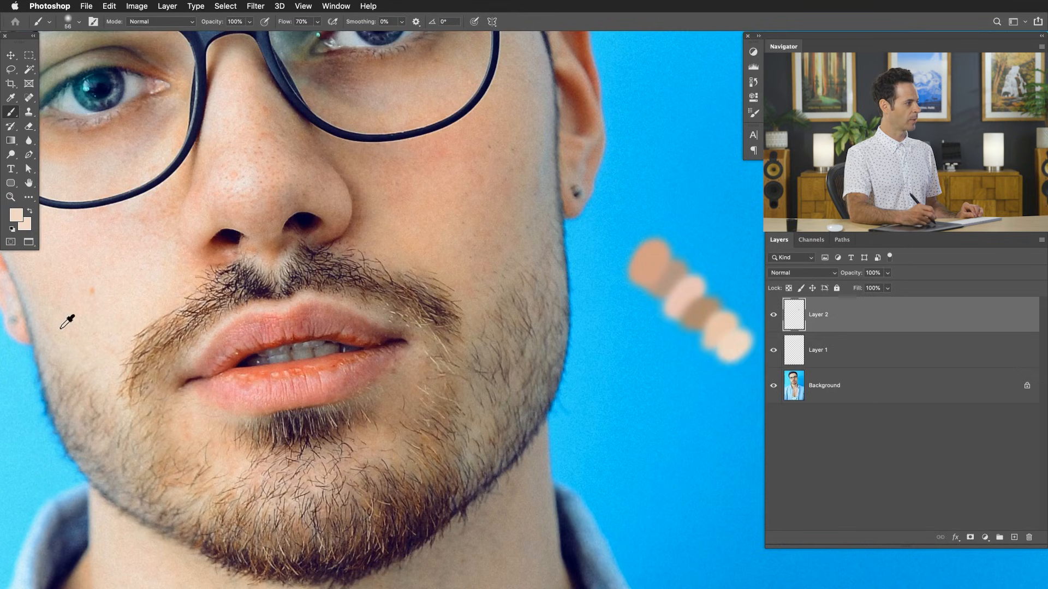
pyautogui.keyDown('alt'); pyautogui.click(49, 317); pyautogui.keyUp('alt')
pyautogui.moveTo(729, 371); pyautogui.dragTo(739, 366)
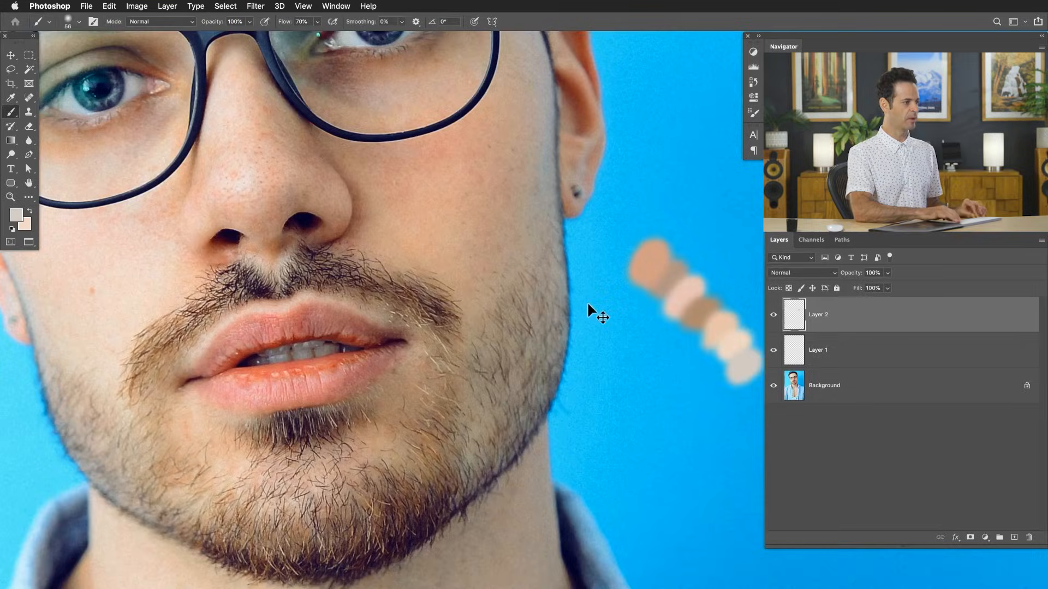
pyautogui.hotkey('ctrl', 'z')
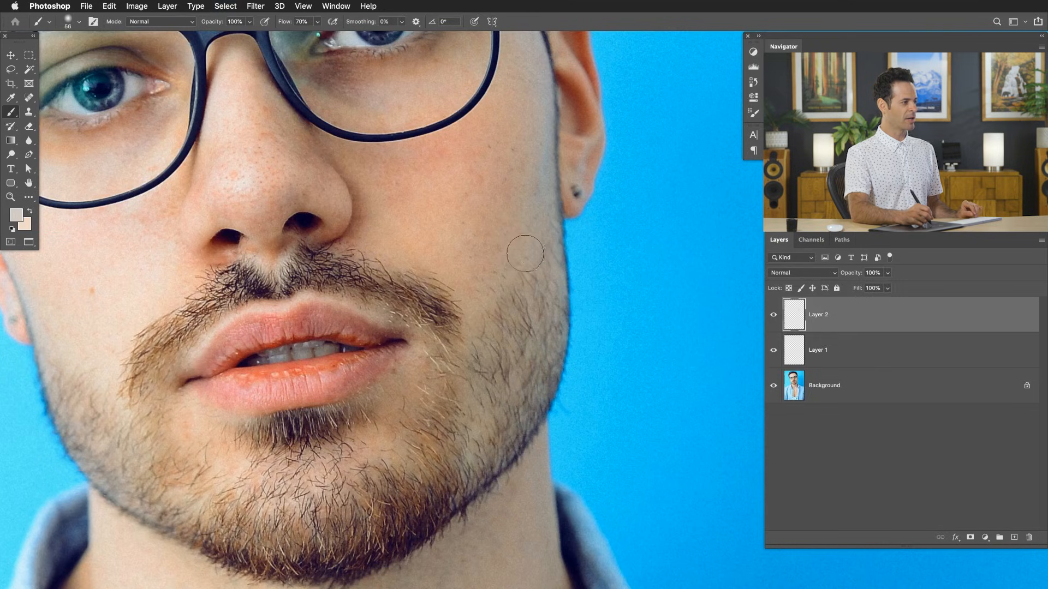
# - Paint sampled skin tones over the beard on the cheek below the stud-earring ear, using a 78 px brush at 20% flow
pyautogui.moveTo(499, 282)
pyautogui.mouseDown()
pyautogui.moveTo(513, 287)
pyautogui.moveTo(524, 265)
pyautogui.mouseUp()
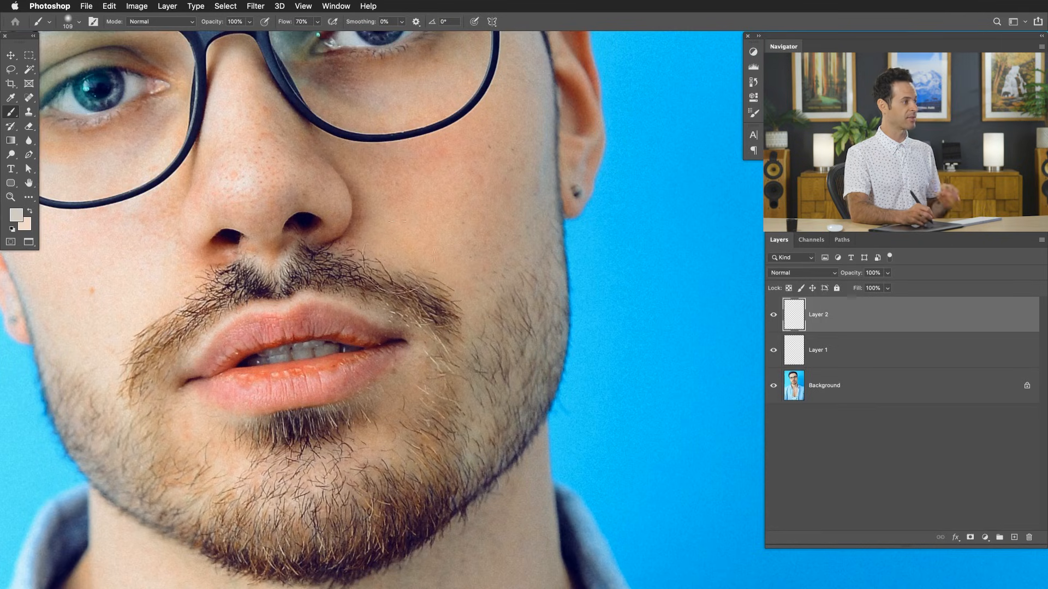
pyautogui.moveTo(468, 273); pyautogui.dragTo(460, 274)
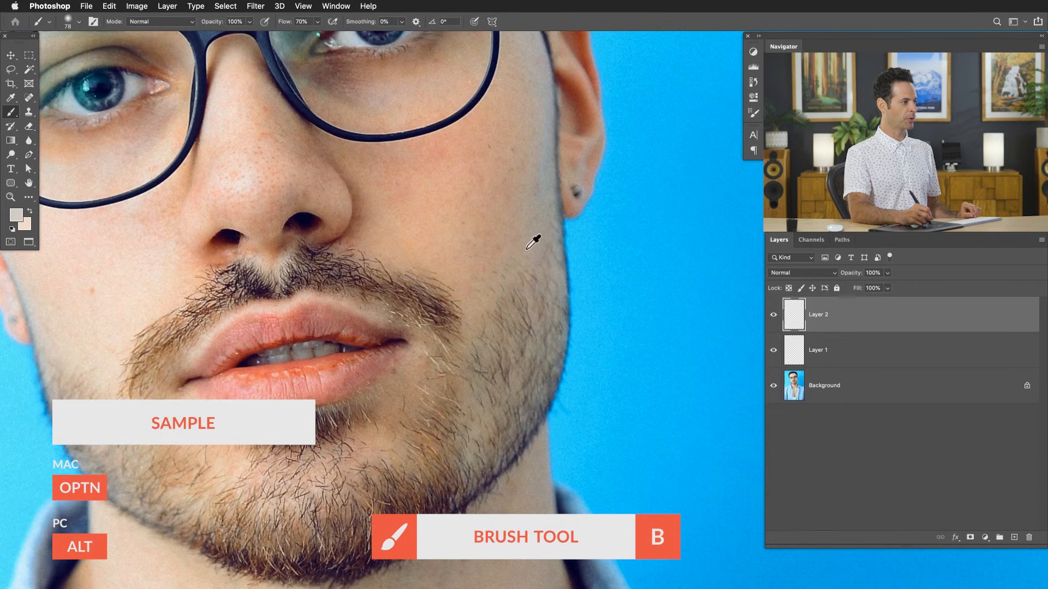
pyautogui.keyDown('alt'); pyautogui.click(520, 246); pyautogui.keyUp('alt')
pyautogui.hotkey('shift', '2')
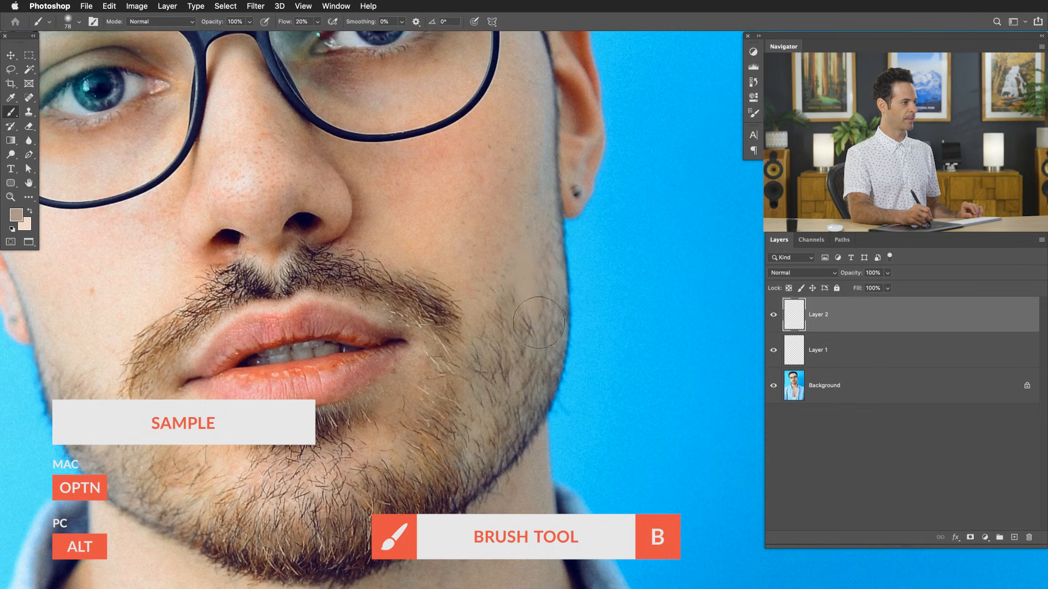
pyautogui.keyDown('alt'); pyautogui.click(552, 191); pyautogui.keyUp('alt')
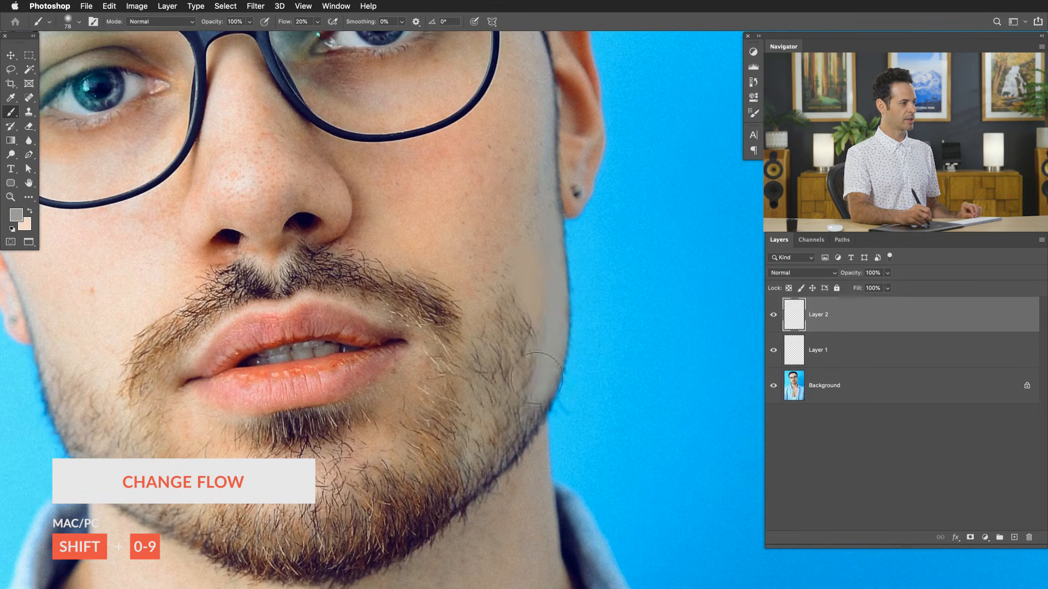
pyautogui.keyDown('alt'); pyautogui.click(485, 248); pyautogui.keyUp('alt')
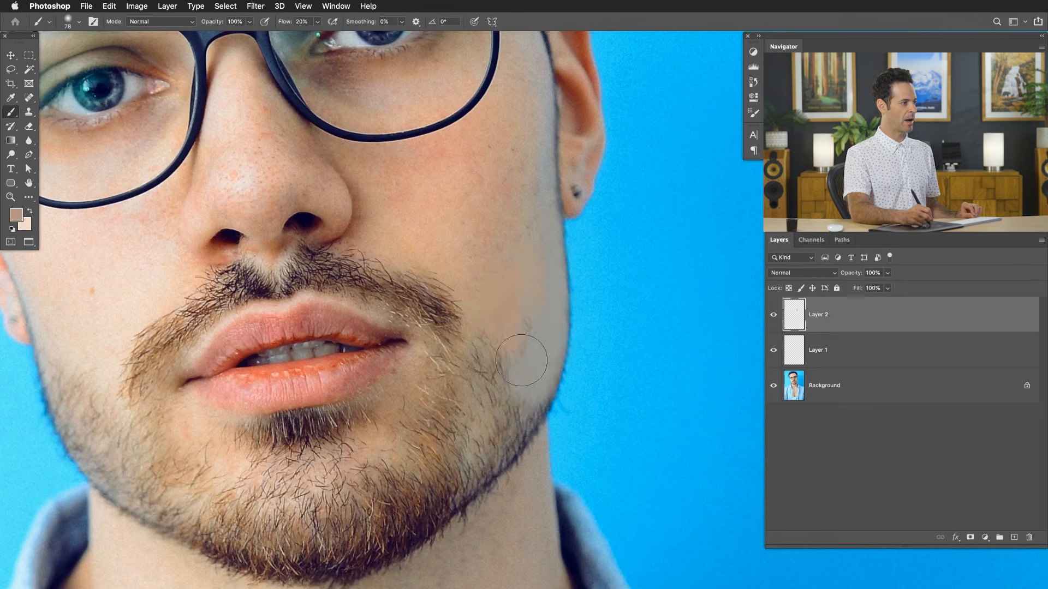
# - Cover the remaining stubble between the jaw edge and the mouth with sampled skin tones, using a brush of 144 px
pyautogui.moveTo(517, 338)
pyautogui.mouseDown()
pyautogui.moveTo(537, 357)
pyautogui.moveTo(530, 335)
pyautogui.moveTo(486, 387)
pyautogui.mouseUp()
pyautogui.keyDown('alt'); pyautogui.click(504, 224); pyautogui.keyUp('alt')
pyautogui.keyDown('alt'); pyautogui.click(472, 305); pyautogui.keyUp('alt')
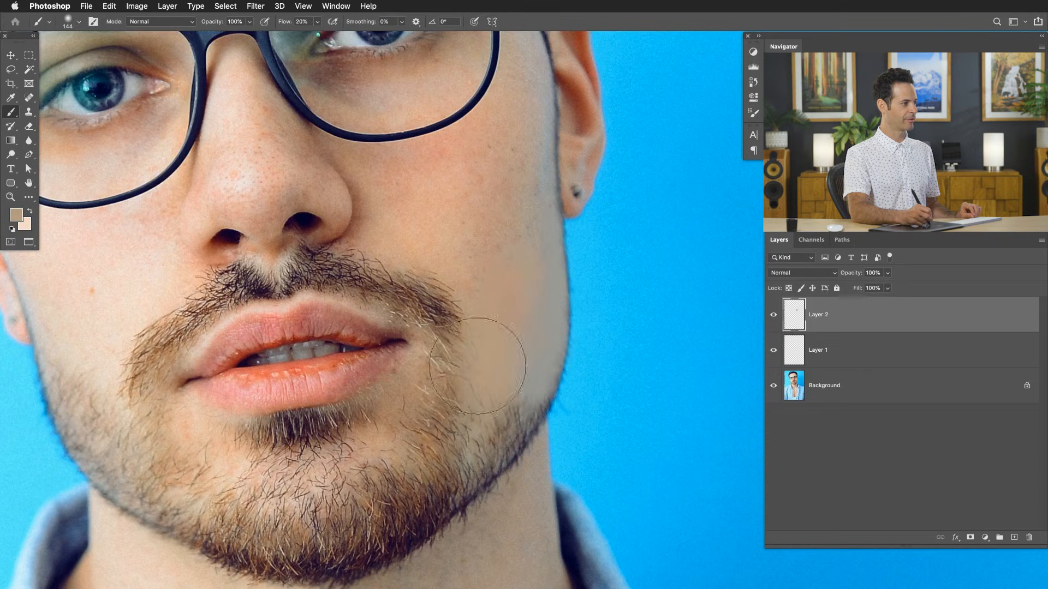
pyautogui.moveTo(444, 268)
pyautogui.mouseDown()
pyautogui.moveTo(456, 304)
pyautogui.moveTo(461, 277)
pyautogui.moveTo(444, 300)
pyautogui.moveTo(445, 372)
pyautogui.moveTo(458, 360)
pyautogui.mouseUp()
pyautogui.moveTo(435, 368)
pyautogui.mouseDown()
pyautogui.moveTo(451, 424)
pyautogui.moveTo(460, 391)
pyautogui.moveTo(456, 411)
pyautogui.moveTo(472, 433)
pyautogui.moveTo(489, 381)
pyautogui.mouseUp()
# - Paint sampled skin tones over the outer end of the mustache and the beard hairs beside the mouth corner
pyautogui.keyDown('alt'); pyautogui.click(457, 271); pyautogui.keyUp('alt')
pyautogui.moveTo(459, 273)
pyautogui.mouseDown()
pyautogui.moveTo(467, 282)
pyautogui.moveTo(433, 312)
pyautogui.mouseUp()
pyautogui.keyDown('alt'); pyautogui.click(391, 259); pyautogui.keyUp('alt')
pyautogui.moveTo(382, 261); pyautogui.dragTo(393, 302)
pyautogui.keyDown('alt'); pyautogui.click(479, 345); pyautogui.keyUp('alt')
pyautogui.moveTo(455, 369)
pyautogui.mouseDown()
pyautogui.moveTo(465, 345)
pyautogui.moveTo(447, 384)
pyautogui.moveTo(442, 339)
pyautogui.moveTo(434, 357)
pyautogui.moveTo(398, 357)
pyautogui.mouseUp()
pyautogui.moveTo(376, 309)
pyautogui.mouseDown()
pyautogui.moveTo(386, 278)
pyautogui.moveTo(369, 279)
pyautogui.moveTo(367, 296)
pyautogui.moveTo(411, 322)
pyautogui.moveTo(393, 298)
pyautogui.mouseUp()
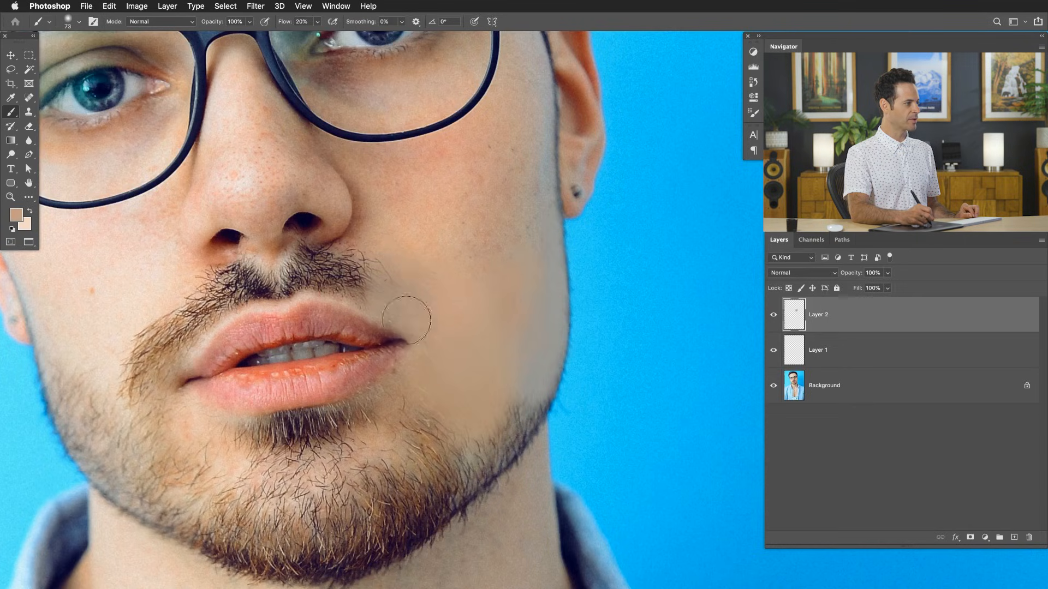
# - Cover the mustache between the mouth corner and the middle of the upper lip with sampled skin tones
pyautogui.keyDown('alt'); pyautogui.click(433, 258); pyautogui.keyUp('alt')
pyautogui.moveTo(425, 268)
pyautogui.mouseDown()
pyautogui.moveTo(441, 266)
pyautogui.moveTo(420, 253)
pyautogui.moveTo(433, 257)
pyautogui.mouseUp()
pyautogui.keyDown('alt'); pyautogui.click(374, 244); pyautogui.keyUp('alt')
pyautogui.moveTo(372, 248)
pyautogui.mouseDown()
pyautogui.moveTo(347, 270)
pyautogui.moveTo(372, 262)
pyautogui.moveTo(356, 275)
pyautogui.moveTo(310, 279)
pyautogui.moveTo(320, 285)
pyautogui.moveTo(281, 305)
pyautogui.moveTo(285, 258)
pyautogui.moveTo(283, 273)
pyautogui.moveTo(336, 253)
pyautogui.mouseUp()
pyautogui.keyDown('alt'); pyautogui.click(282, 303); pyautogui.keyUp('alt')
pyautogui.keyDown('alt'); pyautogui.click(286, 254); pyautogui.keyUp('alt')
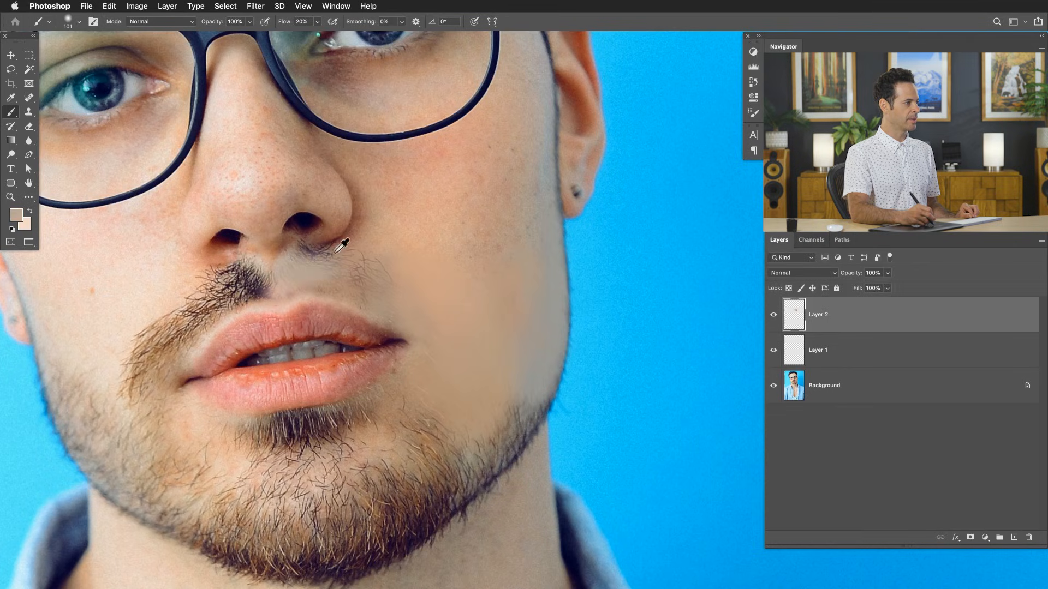
# - Cover the leftover mustache hairs below the nostril and along the upper lip edge with sampled skin tones
pyautogui.keyDown('alt'); pyautogui.click(376, 248); pyautogui.keyUp('alt')
pyautogui.moveTo(376, 250)
pyautogui.mouseDown()
pyautogui.moveTo(392, 290)
pyautogui.moveTo(387, 270)
pyautogui.moveTo(353, 286)
pyautogui.moveTo(336, 274)
pyautogui.moveTo(331, 293)
pyautogui.moveTo(308, 294)
pyautogui.mouseUp()
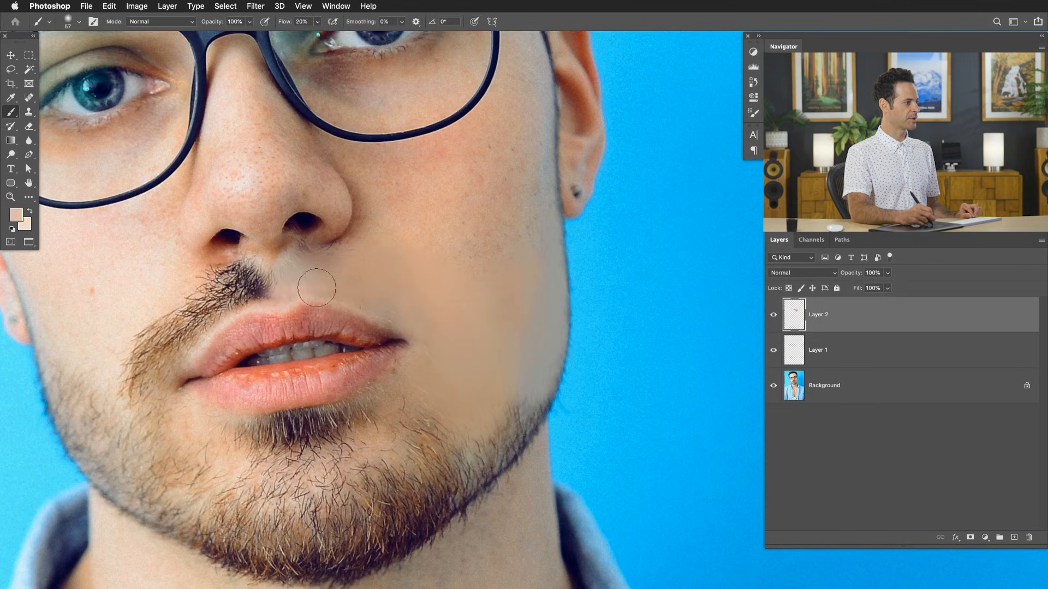
pyautogui.moveTo(304, 296)
pyautogui.mouseDown()
pyautogui.moveTo(362, 300)
pyautogui.moveTo(323, 295)
pyautogui.mouseUp()
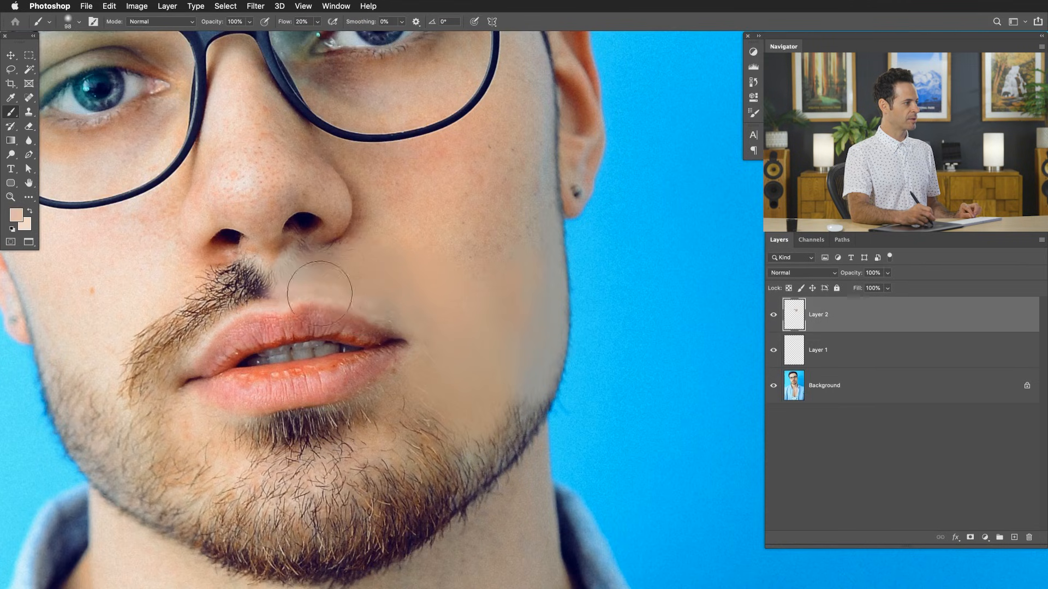
pyautogui.keyDown('alt'); pyautogui.click(374, 307); pyautogui.keyUp('alt')
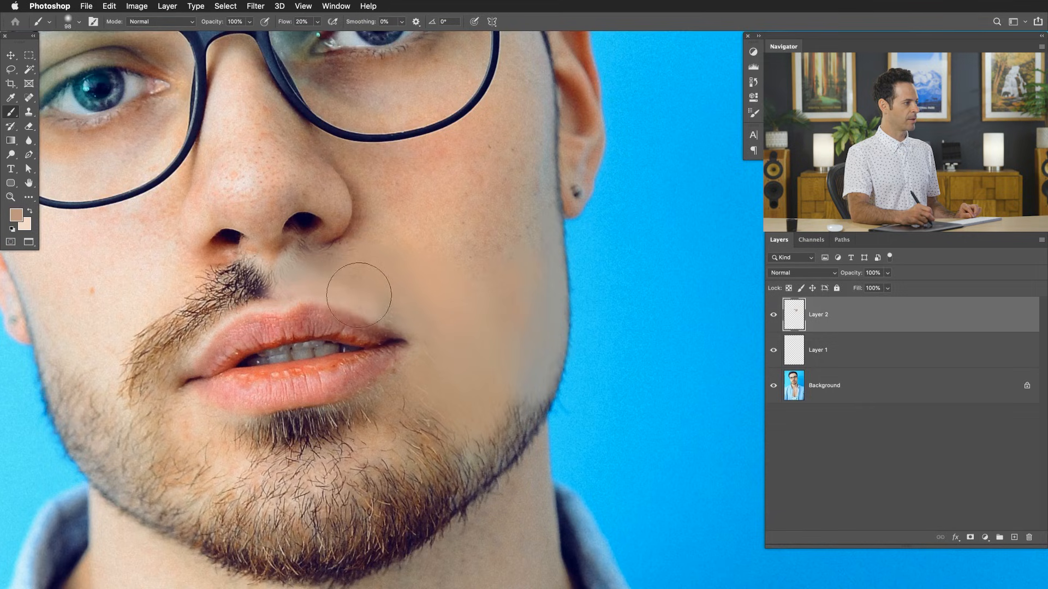
# - Blend the painted cheek on the stud-earring side, from beside the nose down to the jaw, with sampled skin tones
pyautogui.moveTo(402, 276)
pyautogui.mouseDown()
pyautogui.moveTo(436, 265)
pyautogui.moveTo(423, 255)
pyautogui.moveTo(483, 286)
pyautogui.moveTo(514, 252)
pyautogui.mouseUp()
pyautogui.keyDown('alt'); pyautogui.click(467, 232); pyautogui.keyUp('alt')
pyautogui.keyDown('alt'); pyautogui.click(511, 352); pyautogui.keyUp('alt')
pyautogui.moveTo(506, 371)
pyautogui.mouseDown()
pyautogui.moveTo(476, 426)
pyautogui.moveTo(512, 392)
pyautogui.moveTo(463, 369)
pyautogui.mouseUp()
pyautogui.keyDown('alt'); pyautogui.click(427, 330); pyautogui.keyUp('alt')
pyautogui.moveTo(410, 305); pyautogui.dragTo(428, 288)
pyautogui.moveTo(466, 389); pyautogui.dragTo(433, 439)
pyautogui.moveTo(441, 444)
pyautogui.mouseDown()
pyautogui.moveTo(441, 458)
pyautogui.moveTo(479, 417)
pyautogui.mouseUp()
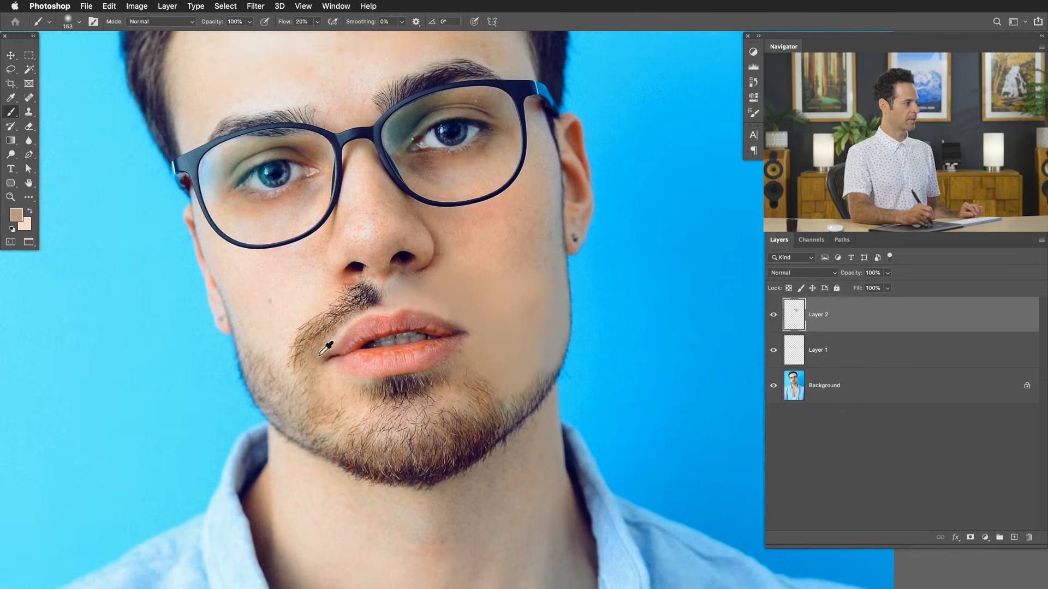
# - Paint sampled skin tones over the stubble on the opposite cheek and the outer end of the remaining mustache half
pyautogui.keyDown('alt'); pyautogui.click(292, 334); pyautogui.keyUp('alt')
pyautogui.moveTo(290, 363)
pyautogui.mouseDown()
pyautogui.moveTo(307, 313)
pyautogui.moveTo(299, 382)
pyautogui.moveTo(305, 359)
pyautogui.moveTo(320, 398)
pyautogui.moveTo(301, 380)
pyautogui.moveTo(329, 398)
pyautogui.moveTo(321, 426)
pyautogui.moveTo(344, 420)
pyautogui.moveTo(318, 379)
pyautogui.moveTo(280, 395)
pyautogui.mouseUp()
pyautogui.keyDown('alt'); pyautogui.click(295, 350); pyautogui.keyUp('alt')
pyautogui.keyDown('alt'); pyautogui.click(247, 337); pyautogui.keyUp('alt')
pyautogui.moveTo(260, 348); pyautogui.dragTo(250, 346)
pyautogui.keyDown('alt'); pyautogui.click(250, 326); pyautogui.keyUp('alt')
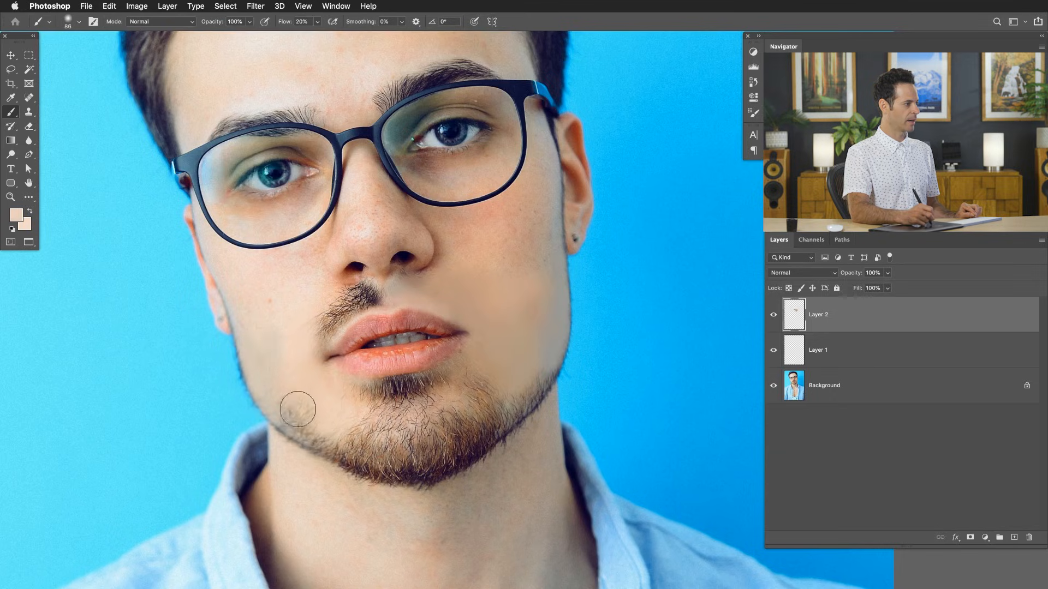
# - Cover the remaining stubble inside that cheek's lower jaw edge and smooth the area with sampled tones, enlarging the brush to 166 px
pyautogui.keyDown('alt'); pyautogui.click(326, 426); pyautogui.keyUp('alt')
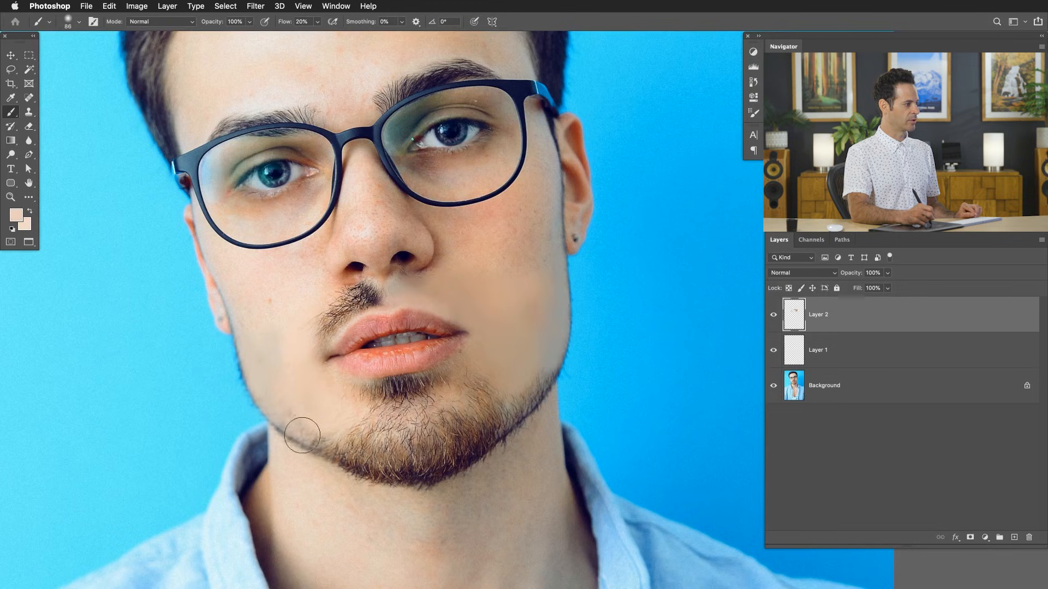
pyautogui.keyDown('alt'); pyautogui.click(308, 444); pyautogui.keyUp('alt')
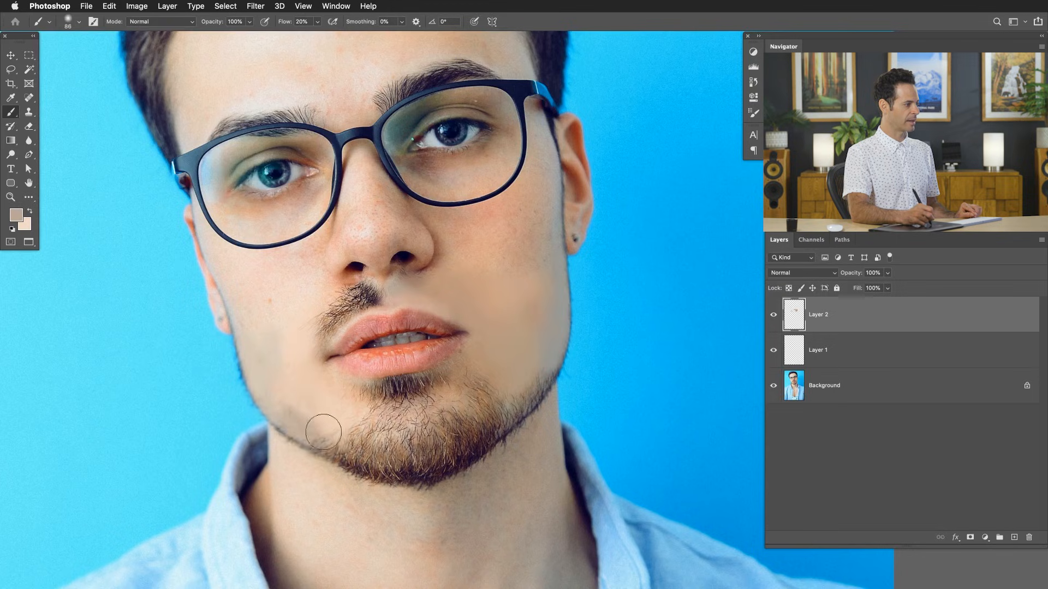
pyautogui.moveTo(314, 414); pyautogui.dragTo(311, 398)
pyautogui.keyDown('alt'); pyautogui.click(309, 413); pyautogui.keyUp('alt')
pyautogui.keyDown('alt'); pyautogui.click(309, 418); pyautogui.keyUp('alt')
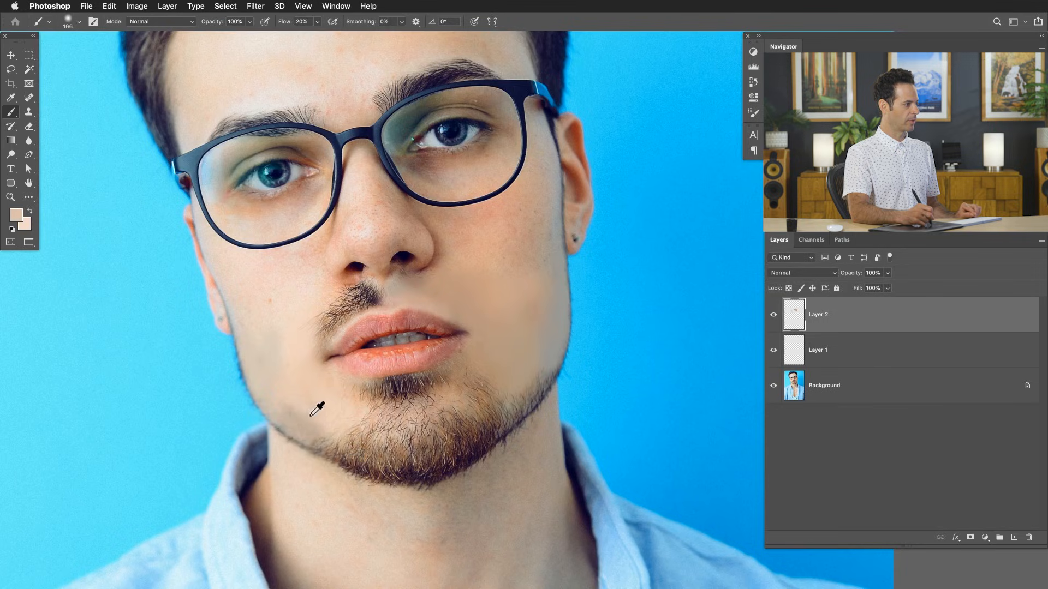
pyautogui.keyDown('alt'); pyautogui.click(302, 359); pyautogui.keyUp('alt')
pyautogui.keyDown('alt'); pyautogui.click(249, 315); pyautogui.keyUp('alt')
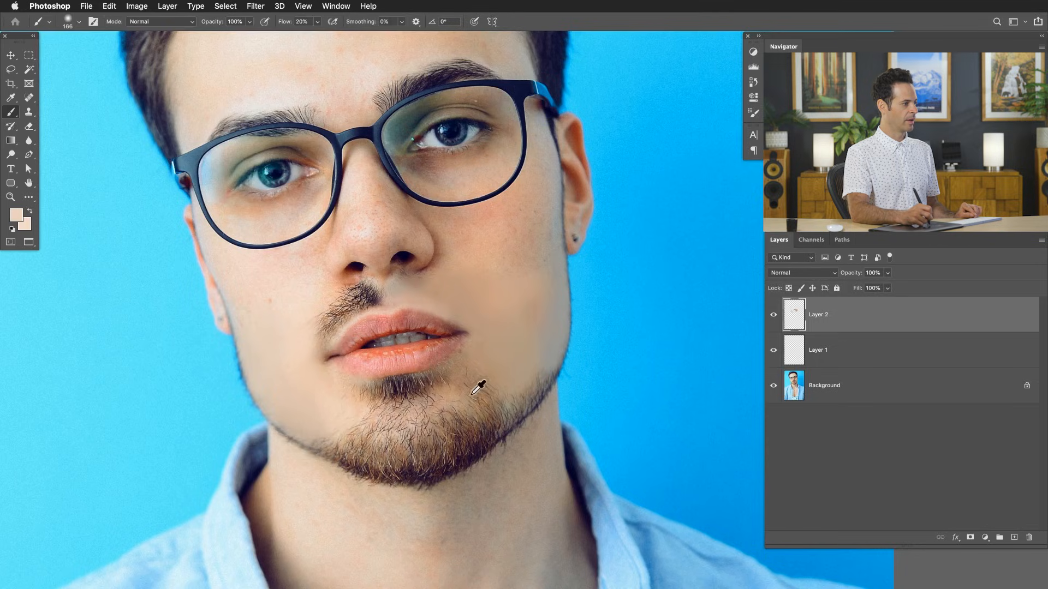
# - Paint over the beard between the chin and the stud-earring side's jaw, blending the cheek above with sampled tones and a 166 px brush
pyautogui.keyDown('alt'); pyautogui.click(456, 399); pyautogui.keyUp('alt')
pyautogui.moveTo(478, 369)
pyautogui.mouseDown()
pyautogui.moveTo(474, 399)
pyautogui.moveTo(491, 411)
pyautogui.moveTo(484, 382)
pyautogui.moveTo(512, 400)
pyautogui.moveTo(543, 375)
pyautogui.mouseUp()
pyautogui.keyDown('alt'); pyautogui.click(519, 383); pyautogui.keyUp('alt')
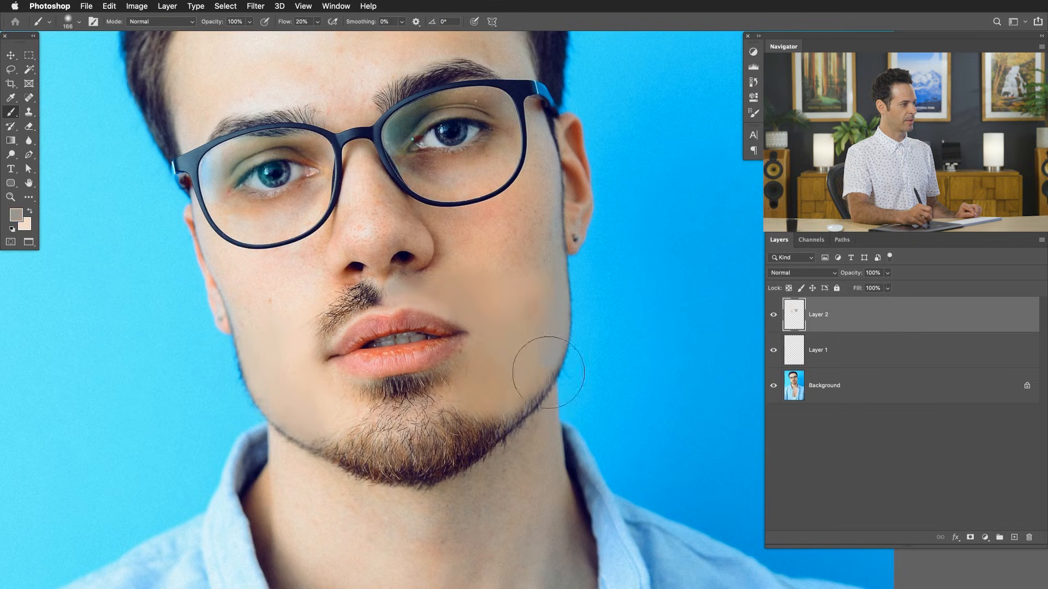
pyautogui.keyDown('alt'); pyautogui.click(525, 349); pyautogui.keyUp('alt')
pyautogui.moveTo(532, 306)
pyautogui.mouseDown()
pyautogui.moveTo(535, 284)
pyautogui.moveTo(529, 299)
pyautogui.moveTo(519, 280)
pyautogui.moveTo(533, 327)
pyautogui.mouseUp()
pyautogui.keyDown('alt'); pyautogui.click(548, 289); pyautogui.keyUp('alt')
pyautogui.keyDown('alt'); pyautogui.click(532, 379); pyautogui.keyUp('alt')
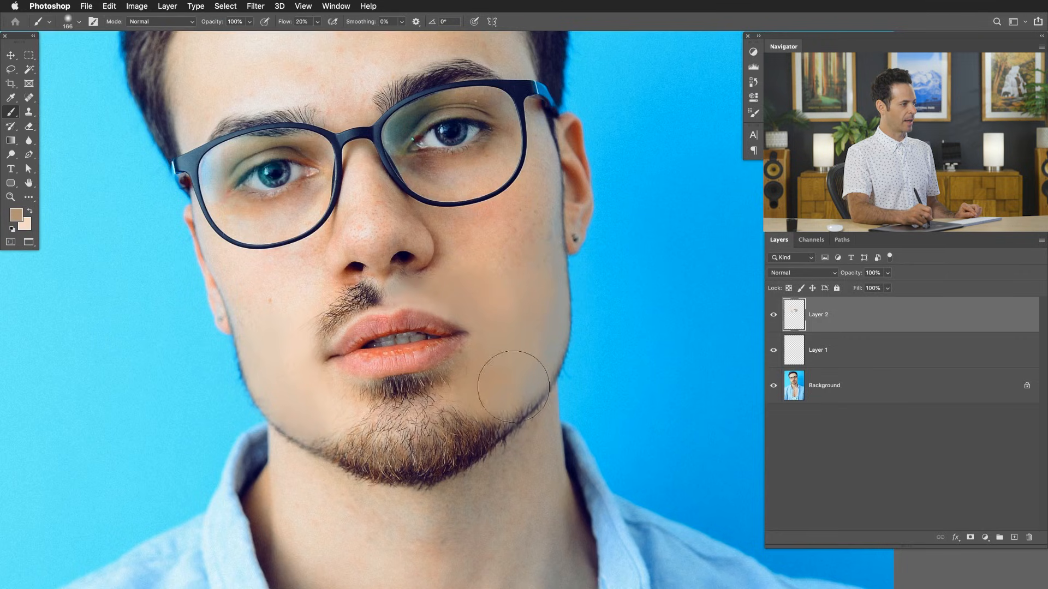
# - Cover the beard on the middle of the chin with sampled skin tones using an 87 px brush, and toggle Layer 2's visibility to compare
pyautogui.moveTo(388, 416); pyautogui.dragTo(351, 421)
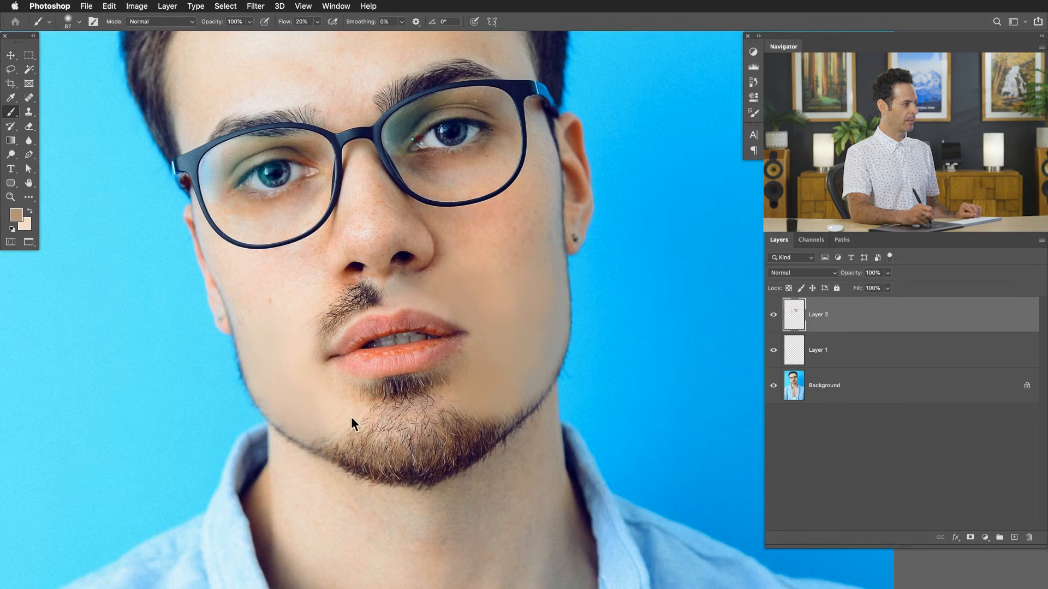
pyautogui.keyDown('alt'); pyautogui.click(351, 412); pyautogui.keyUp('alt')
pyautogui.moveTo(358, 419)
pyautogui.mouseDown()
pyautogui.moveTo(383, 441)
pyautogui.moveTo(412, 418)
pyautogui.moveTo(419, 445)
pyautogui.moveTo(447, 423)
pyautogui.moveTo(396, 432)
pyautogui.mouseUp()
pyautogui.keyDown('alt'); pyautogui.click(455, 389); pyautogui.keyUp('alt')
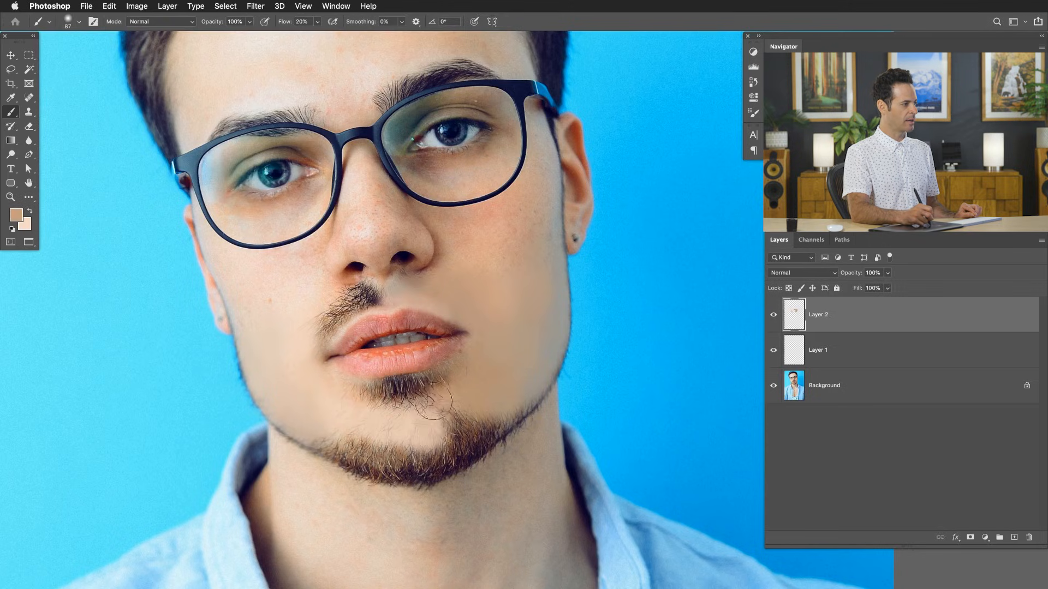
pyautogui.click(773, 317)
pyautogui.click(772, 317)
# - Paint sampled skin tones over the remaining mustache half down to the mouth corner and smooth the adjoining cheek
pyautogui.keyDown('alt'); pyautogui.click(318, 299); pyautogui.keyUp('alt')
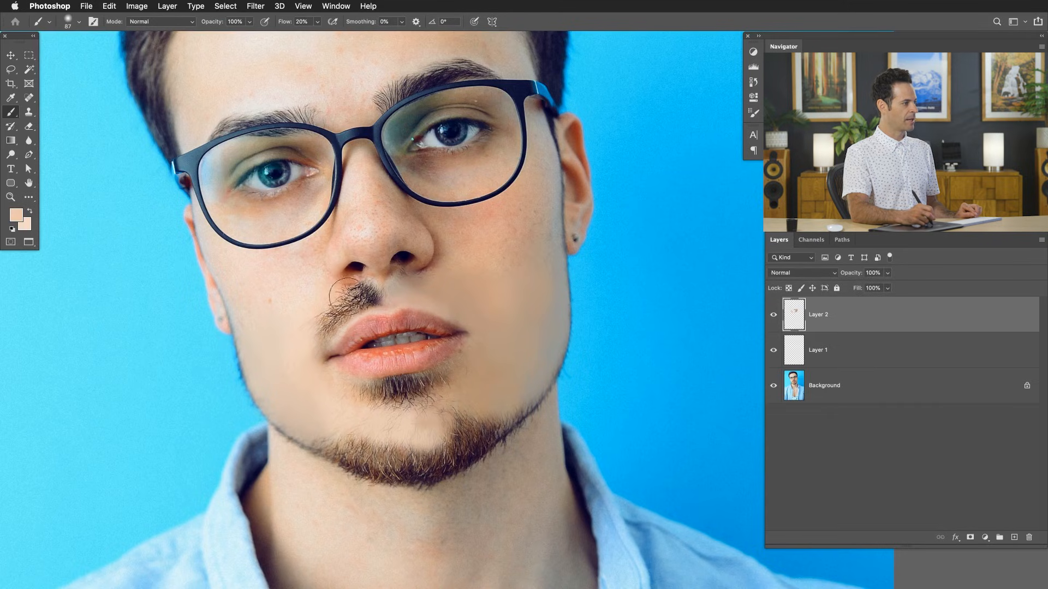
pyautogui.moveTo(342, 299)
pyautogui.mouseDown()
pyautogui.moveTo(372, 292)
pyautogui.moveTo(327, 326)
pyautogui.moveTo(332, 313)
pyautogui.mouseUp()
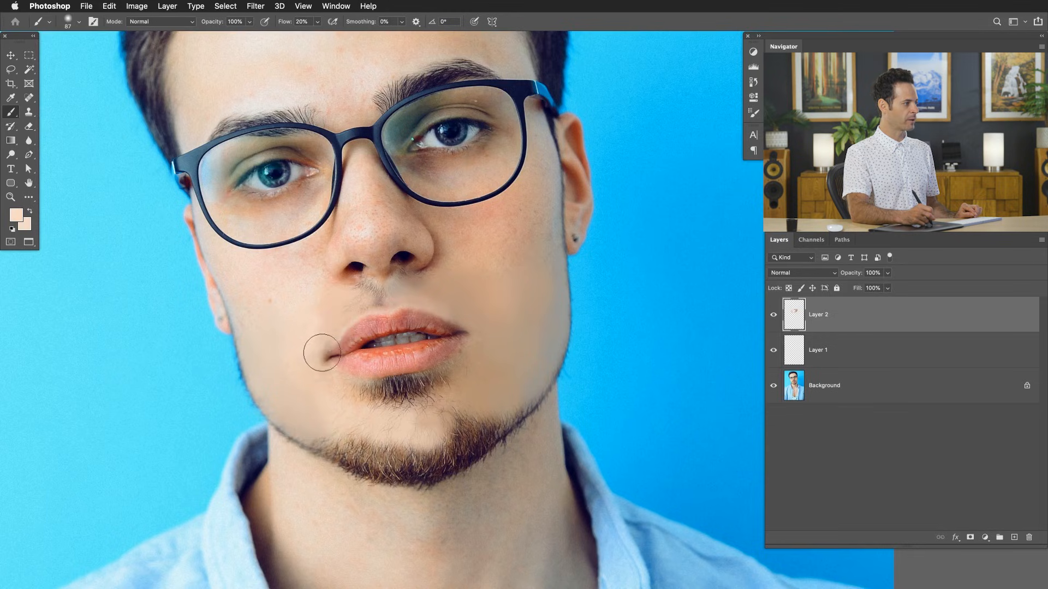
pyautogui.moveTo(286, 360); pyautogui.dragTo(298, 358)
pyautogui.moveTo(279, 345); pyautogui.dragTo(305, 345)
pyautogui.keyDown('alt'); pyautogui.click(302, 333); pyautogui.keyUp('alt')
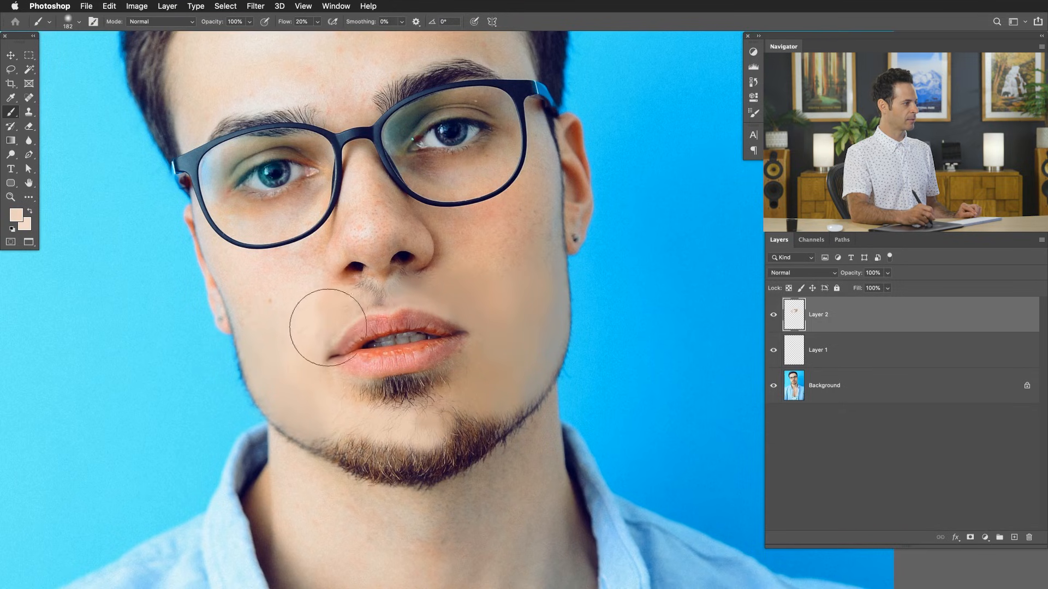
# - Cover the last mustache hairs between the nose and the upper lip with sampled skin tones, using an 82 px brush
pyautogui.keyDown('alt'); pyautogui.click(342, 303); pyautogui.keyUp('alt')
pyautogui.moveTo(344, 304); pyautogui.dragTo(332, 311)
pyautogui.keyDown('alt'); pyautogui.click(350, 295); pyautogui.keyUp('alt')
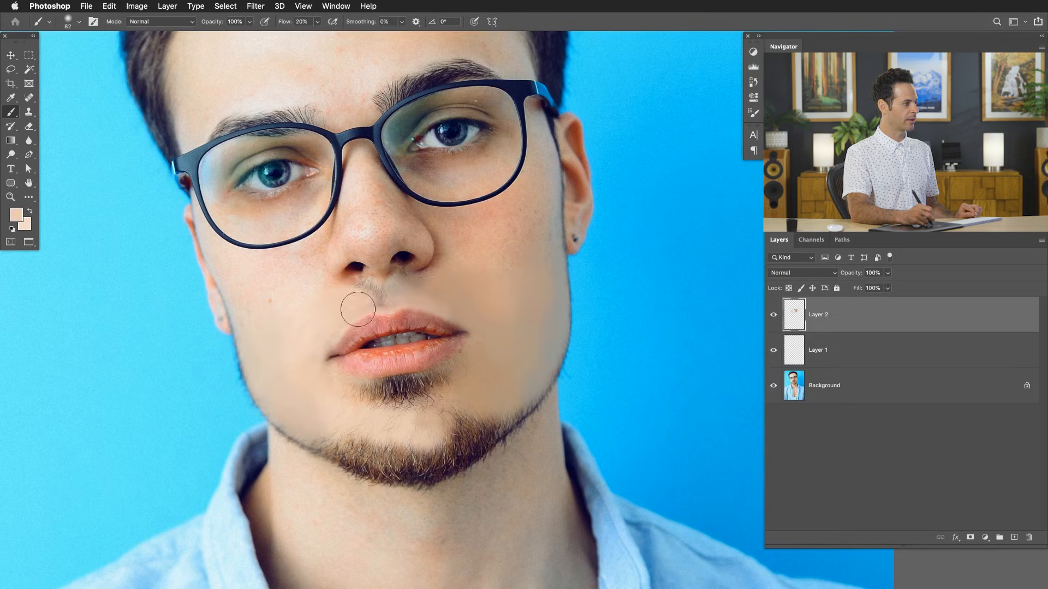
pyautogui.keyDown('alt'); pyautogui.click(378, 297); pyautogui.keyUp('alt')
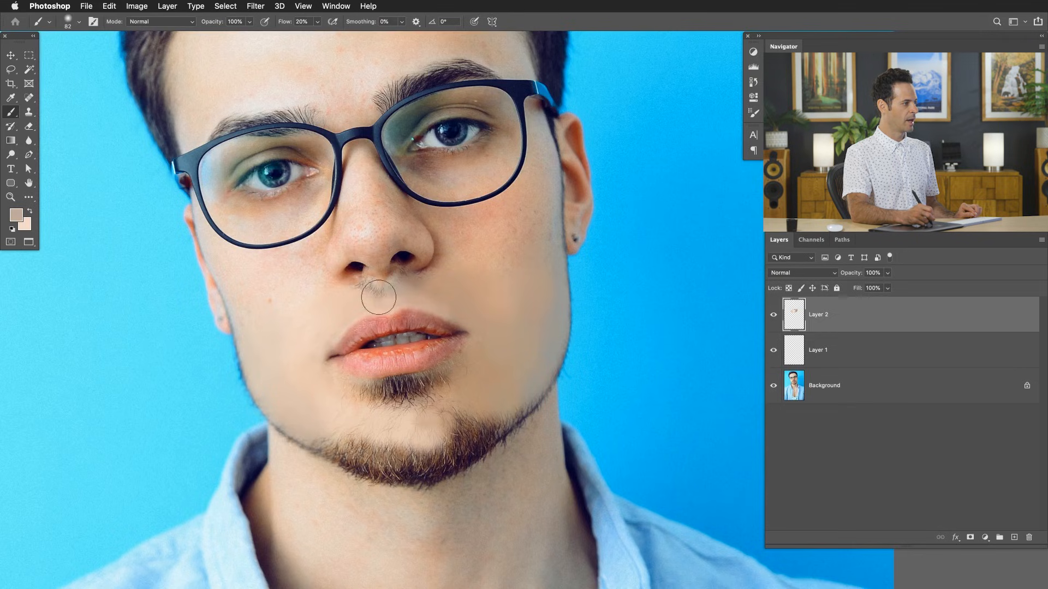
pyautogui.keyDown('alt'); pyautogui.click(348, 303); pyautogui.keyUp('alt')
pyautogui.moveTo(358, 292); pyautogui.dragTo(366, 296)
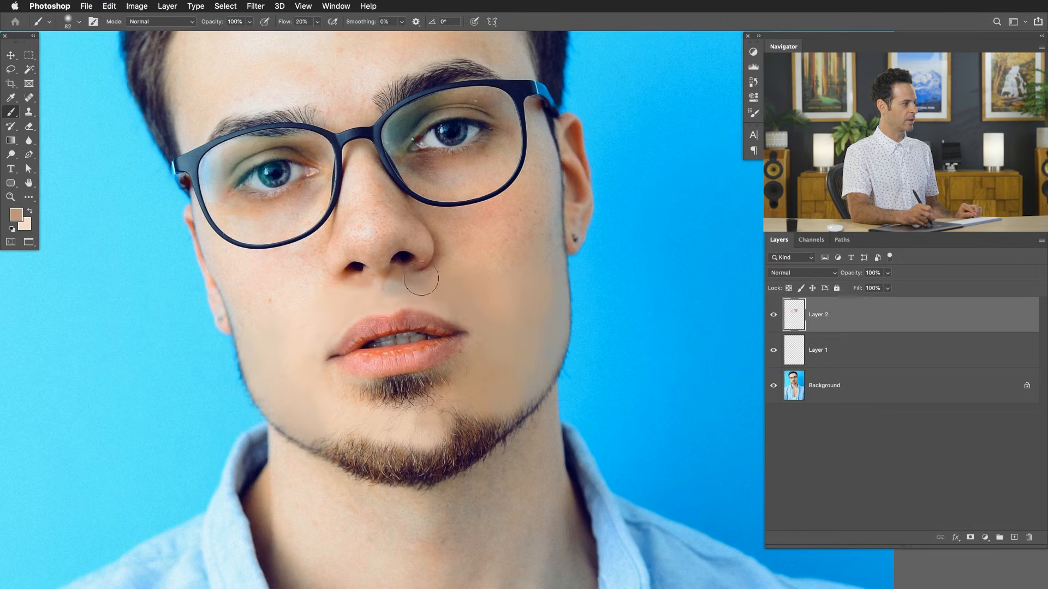
# - Even out the skin above the upper lip and across the stud-earring side's cheek with sampled tones, enlarging the brush to 149 px
pyautogui.keyDown('alt'); pyautogui.click(386, 294); pyautogui.keyUp('alt')
pyautogui.moveTo(395, 295); pyautogui.dragTo(375, 270)
pyautogui.keyDown('alt'); pyautogui.click(376, 304); pyautogui.keyUp('alt')
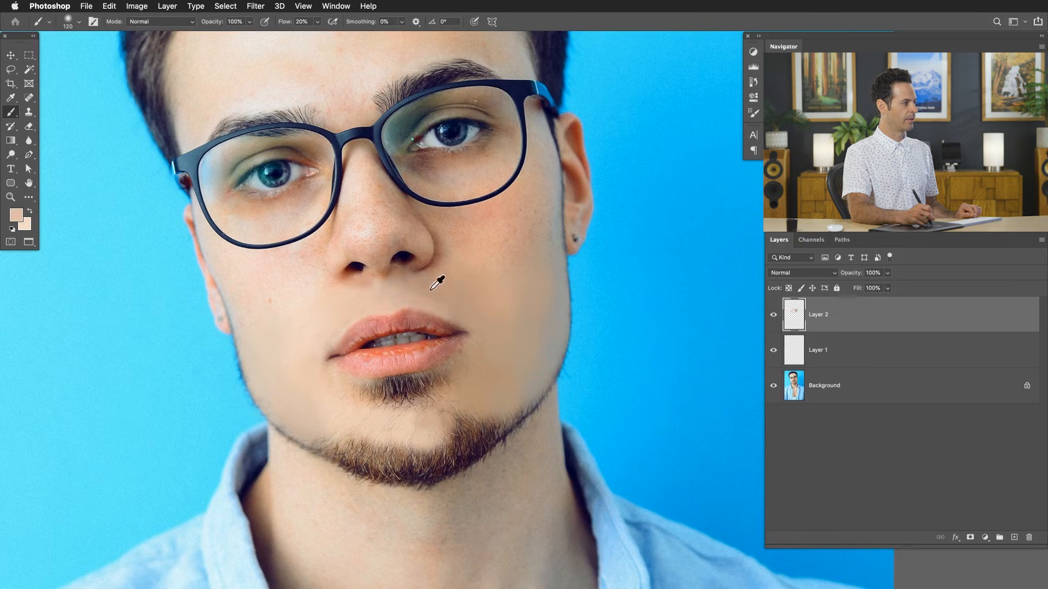
pyautogui.moveTo(464, 382)
pyautogui.mouseDown()
pyautogui.moveTo(469, 362)
pyautogui.moveTo(510, 337)
pyautogui.mouseUp()
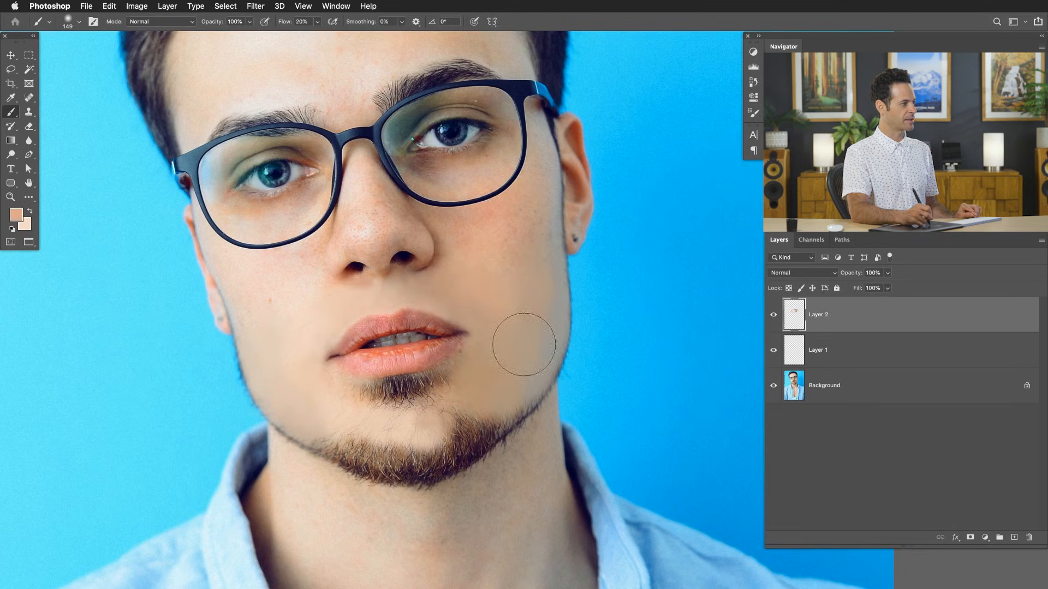
pyautogui.keyDown('alt'); pyautogui.click(494, 319); pyautogui.keyUp('alt')
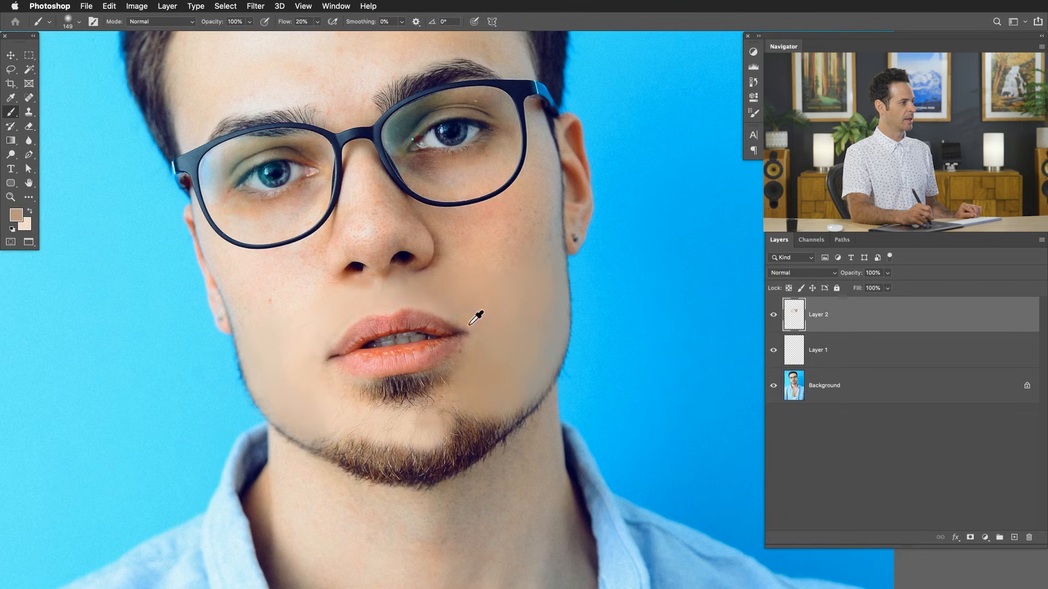
pyautogui.keyDown('alt'); pyautogui.click(428, 292); pyautogui.keyUp('alt')
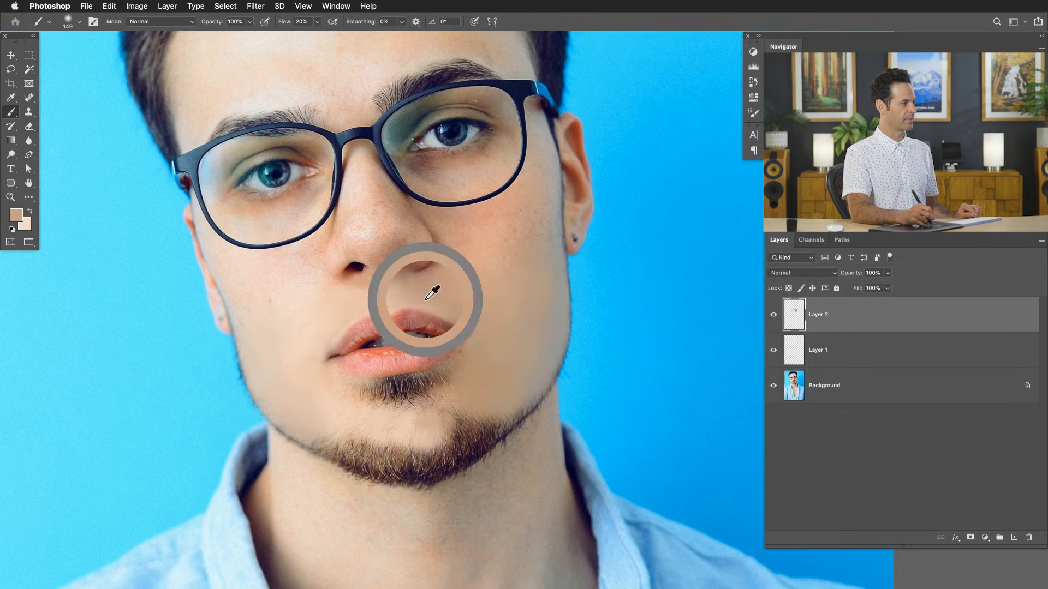
# - Paint sampled skin tones over the chin beard on the stud-earring side, leaving only the thin line of hair along the jaw
pyautogui.moveTo(419, 429); pyautogui.dragTo(374, 421)
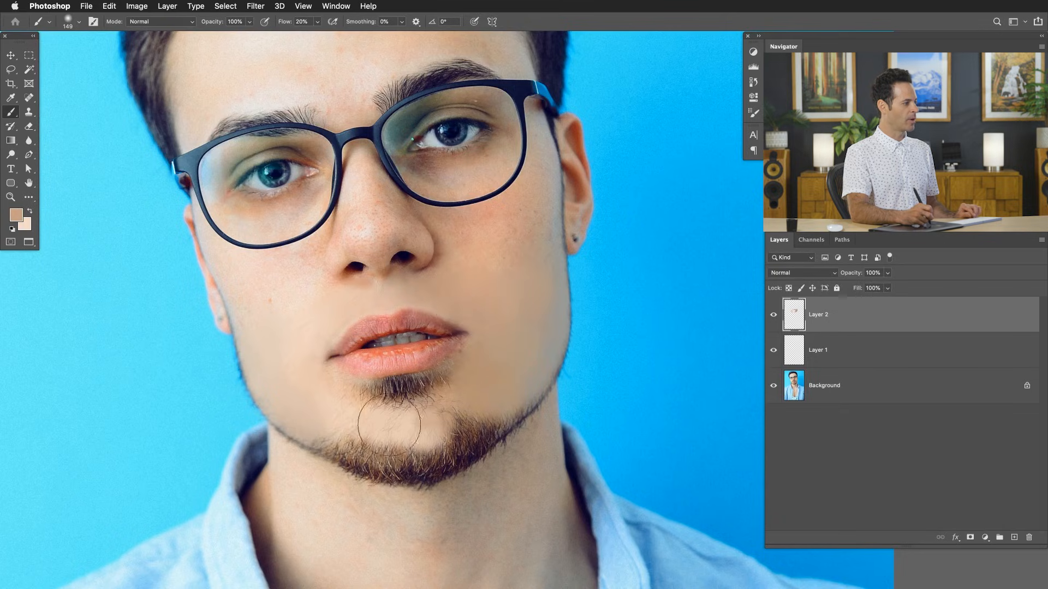
pyautogui.keyDown('alt'); pyautogui.click(301, 371); pyautogui.keyUp('alt')
pyautogui.moveTo(383, 421)
pyautogui.mouseDown()
pyautogui.moveTo(336, 420)
pyautogui.moveTo(411, 458)
pyautogui.moveTo(441, 421)
pyautogui.moveTo(433, 443)
pyautogui.moveTo(512, 401)
pyautogui.moveTo(483, 439)
pyautogui.moveTo(417, 472)
pyautogui.moveTo(502, 435)
pyautogui.moveTo(470, 448)
pyautogui.mouseUp()
pyautogui.keyDown('alt'); pyautogui.click(328, 410); pyautogui.keyUp('alt')
pyautogui.keyDown('alt'); pyautogui.click(474, 404); pyautogui.keyUp('alt')
pyautogui.keyDown('alt'); pyautogui.click(511, 399); pyautogui.keyUp('alt')
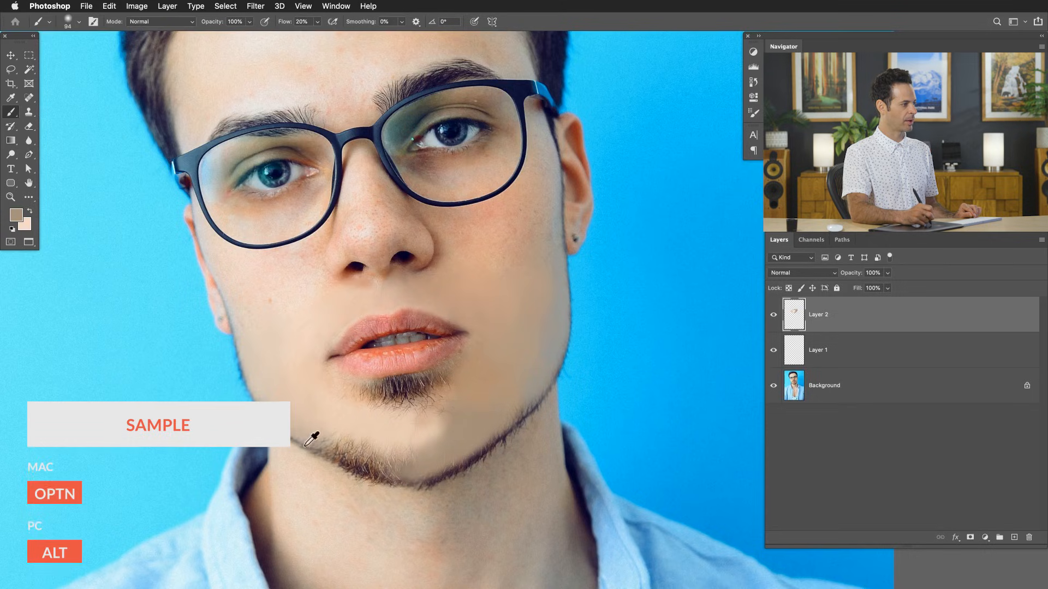
# - Cover the beard along the other side of the lower chin with sampled skin tones, and blend it using a 142 px brush
pyautogui.keyDown('alt'); pyautogui.click(312, 424); pyautogui.keyUp('alt')
pyautogui.moveTo(346, 451); pyautogui.dragTo(404, 470)
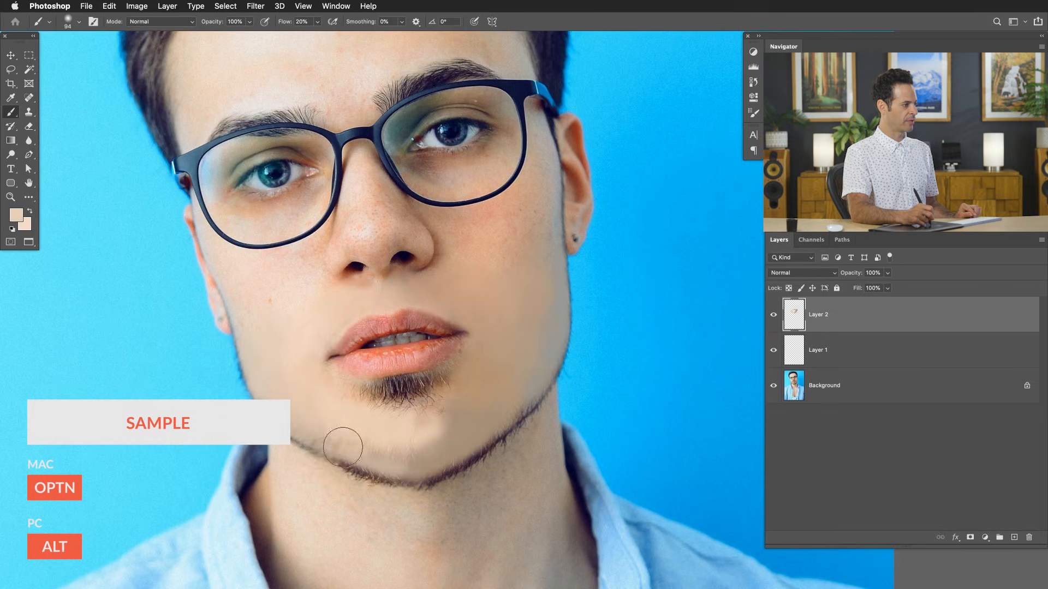
pyautogui.moveTo(336, 445)
pyautogui.mouseDown()
pyautogui.moveTo(385, 444)
pyautogui.moveTo(350, 435)
pyautogui.moveTo(417, 456)
pyautogui.moveTo(406, 465)
pyautogui.moveTo(421, 452)
pyautogui.moveTo(379, 461)
pyautogui.mouseUp()
pyautogui.keyDown('alt'); pyautogui.click(435, 456); pyautogui.keyUp('alt')
pyautogui.keyDown('alt'); pyautogui.click(374, 454); pyautogui.keyUp('alt')
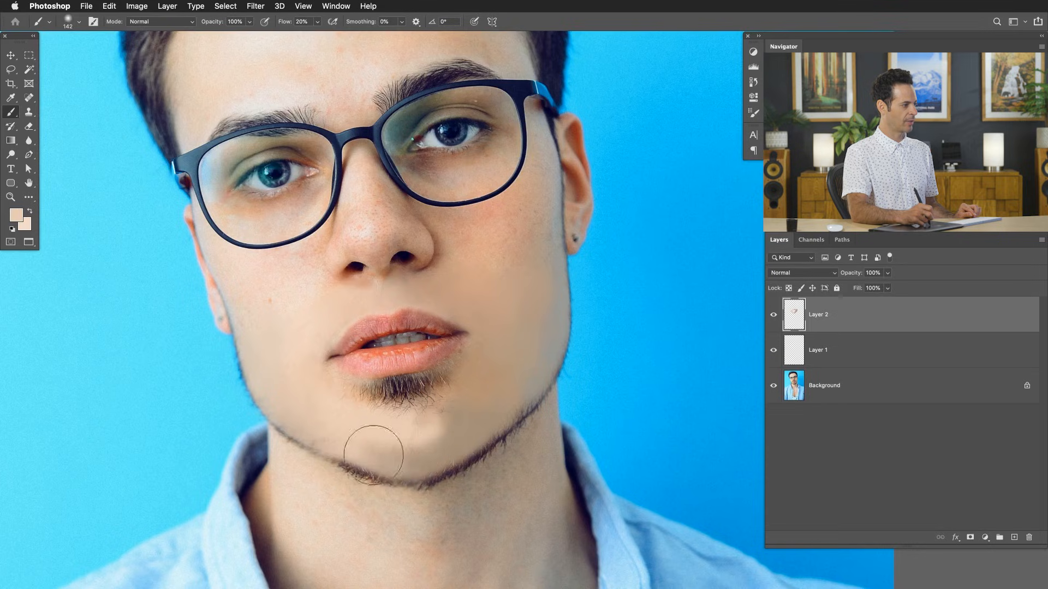
pyautogui.keyDown('alt'); pyautogui.click(449, 444); pyautogui.keyUp('alt')
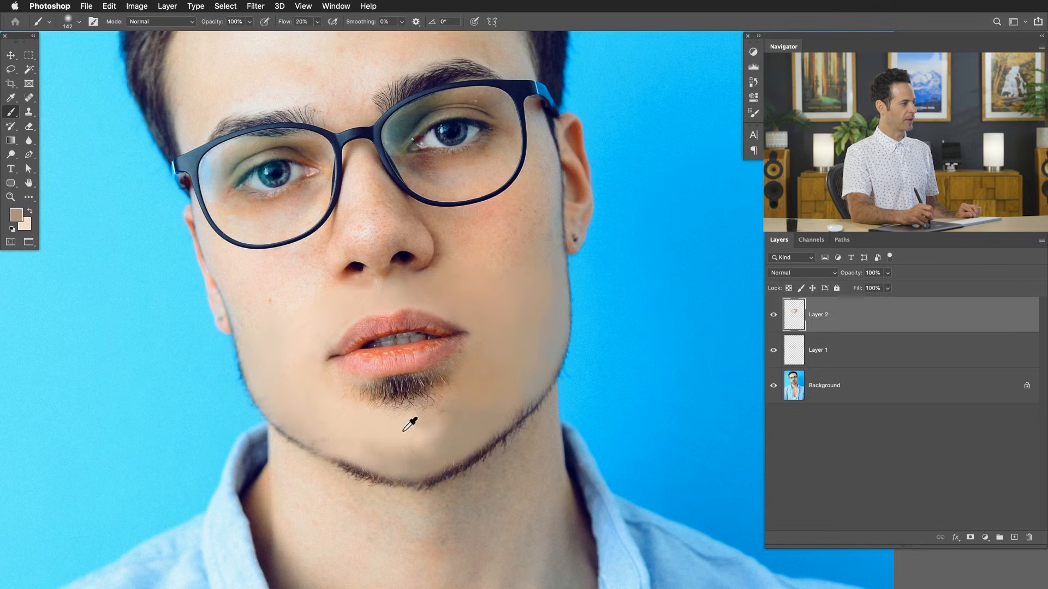
pyautogui.keyDown('alt'); pyautogui.click(453, 431); pyautogui.keyUp('alt')
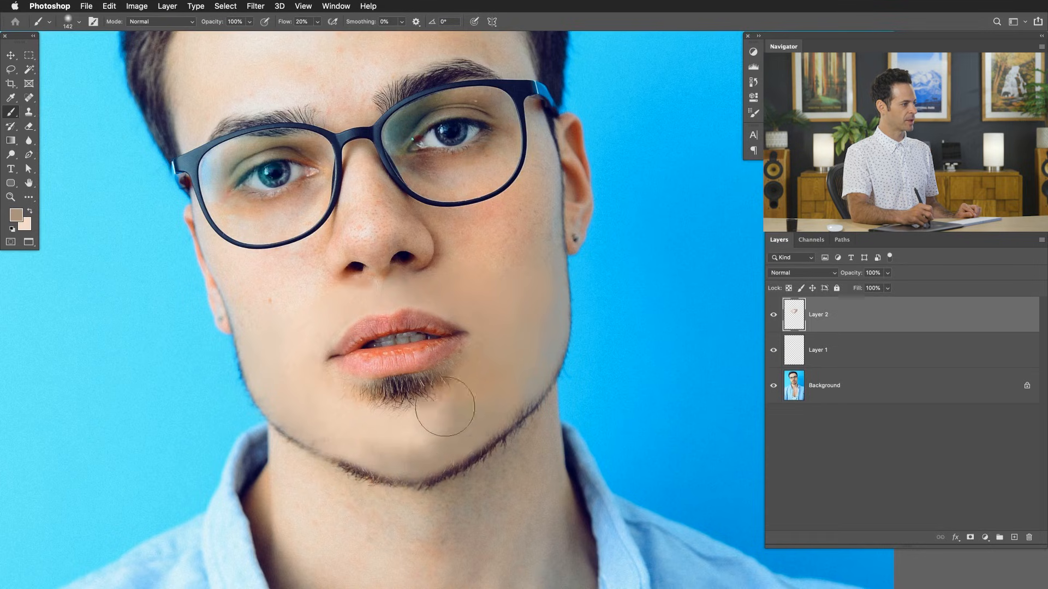
# - Paint sampled skin tones over the patch of hair directly below the lower lip, using a 107 px brush
pyautogui.keyDown('alt'); pyautogui.click(409, 422); pyautogui.keyUp('alt')
pyautogui.moveTo(423, 414)
pyautogui.mouseDown()
pyautogui.moveTo(381, 416)
pyautogui.moveTo(405, 395)
pyautogui.mouseUp()
pyautogui.keyDown('alt'); pyautogui.click(458, 378); pyautogui.keyUp('alt')
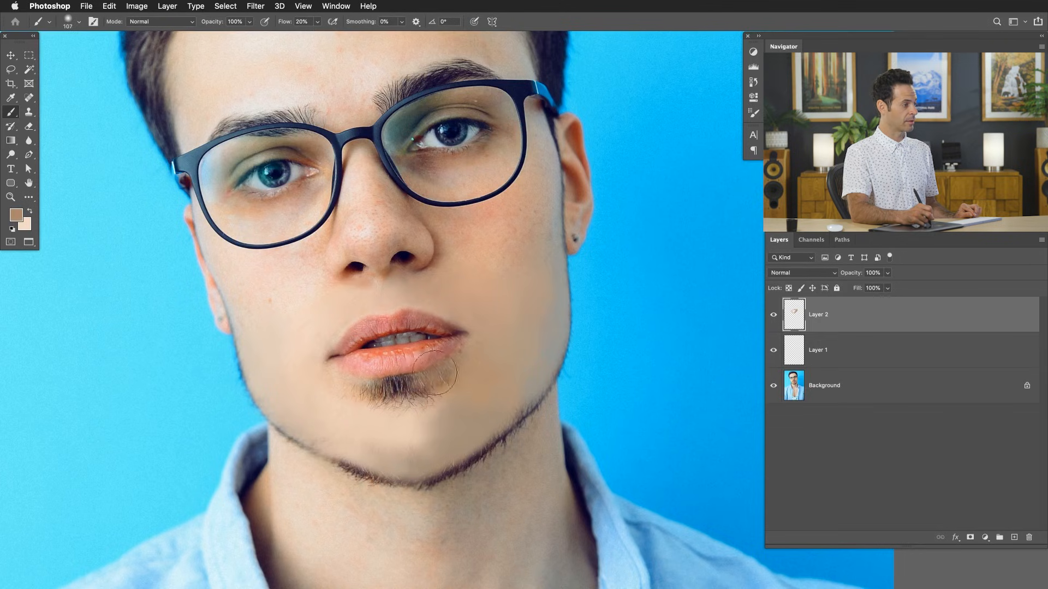
pyautogui.keyDown('alt'); pyautogui.click(356, 384); pyautogui.keyUp('alt')
pyautogui.moveTo(357, 383)
pyautogui.mouseDown()
pyautogui.moveTo(414, 373)
pyautogui.moveTo(348, 395)
pyautogui.moveTo(404, 404)
pyautogui.mouseUp()
pyautogui.keyDown('alt'); pyautogui.click(351, 386); pyautogui.keyUp('alt')
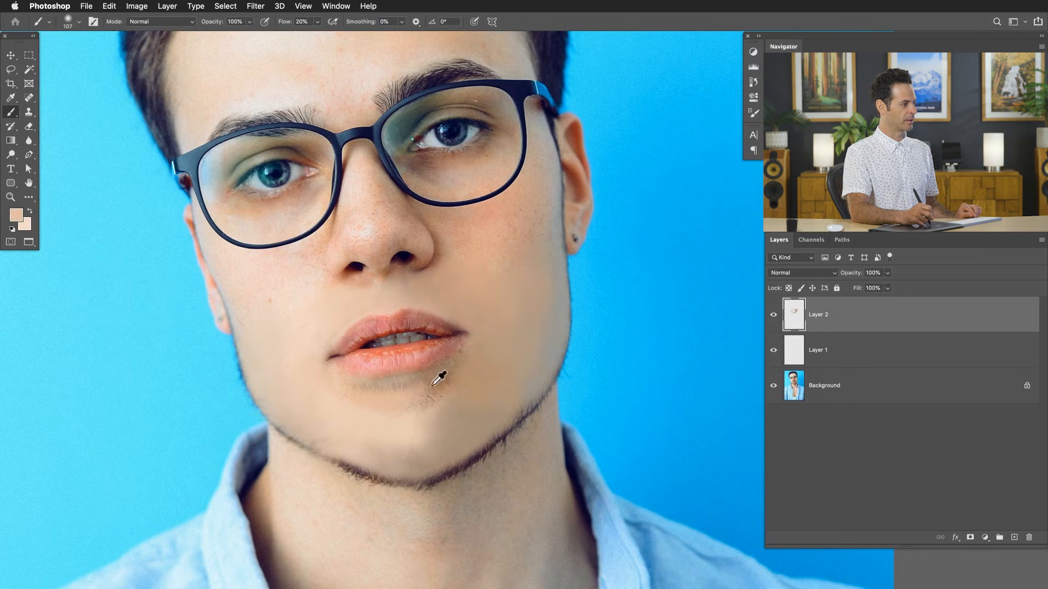
# - Cover the residual hairs below the lower lip and beside the mouth corner with skin tones sampled from the chin and cheek
pyautogui.keyDown('alt'); pyautogui.click(408, 419); pyautogui.keyUp('alt')
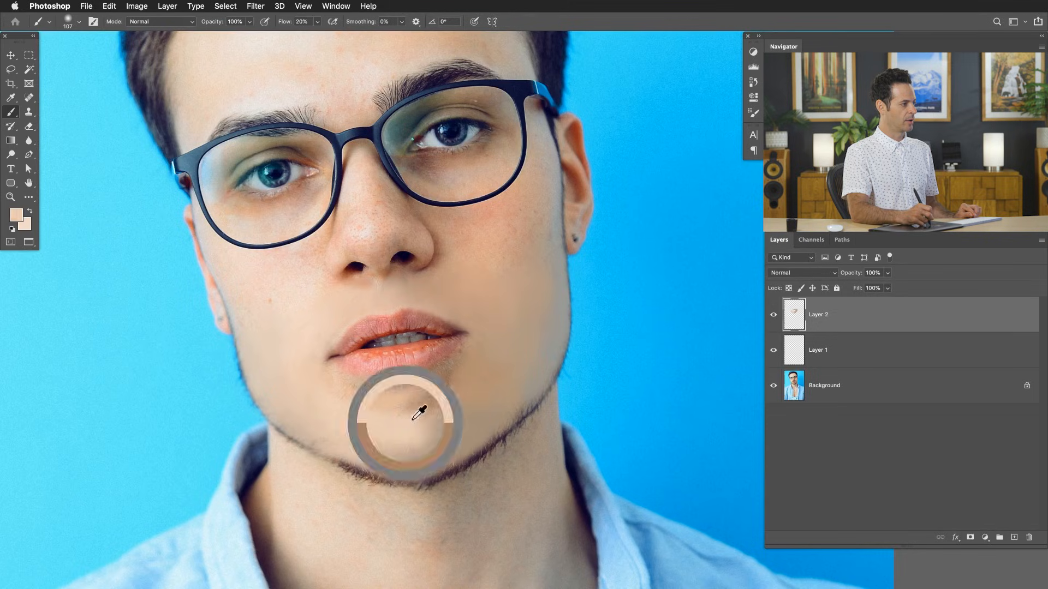
pyautogui.keyDown('alt'); pyautogui.click(364, 429); pyautogui.keyUp('alt')
pyautogui.moveTo(324, 412)
pyautogui.mouseDown()
pyautogui.moveTo(338, 393)
pyautogui.moveTo(377, 398)
pyautogui.moveTo(398, 379)
pyautogui.moveTo(429, 382)
pyautogui.mouseUp()
pyautogui.keyDown('alt'); pyautogui.click(435, 374); pyautogui.keyUp('alt')
pyautogui.keyDown('alt'); pyautogui.click(478, 358); pyautogui.keyUp('alt')
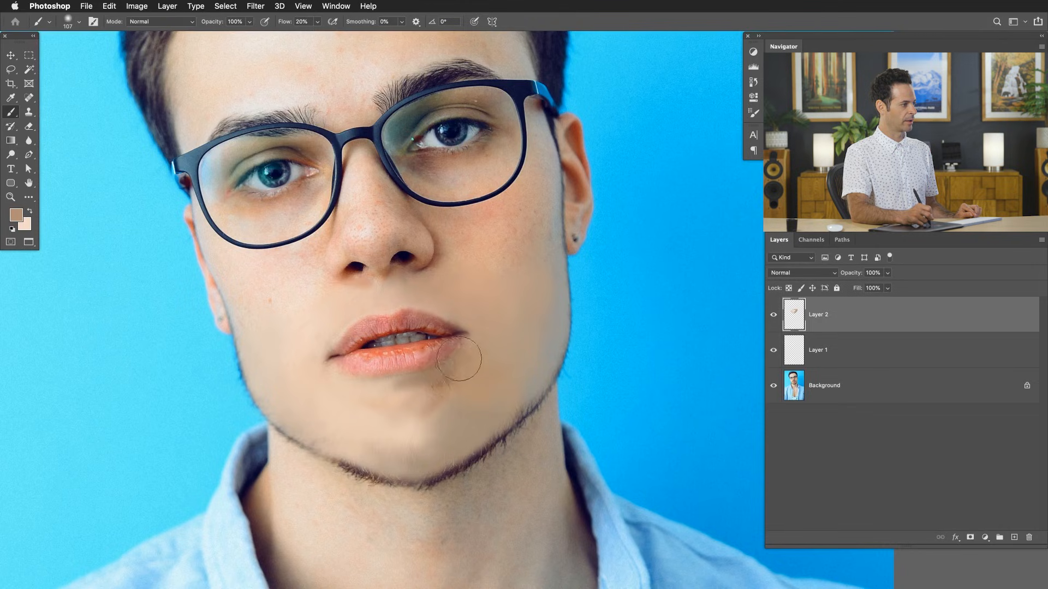
# - Smooth the color transitions across the chin just below the lower lip with repeatedly sampled skin tones
pyautogui.keyDown('alt'); pyautogui.click(451, 415); pyautogui.keyUp('alt')
pyautogui.moveTo(437, 405)
pyautogui.mouseDown()
pyautogui.moveTo(428, 416)
pyautogui.moveTo(403, 389)
pyautogui.moveTo(365, 389)
pyautogui.moveTo(419, 393)
pyautogui.moveTo(414, 417)
pyautogui.moveTo(362, 397)
pyautogui.mouseUp()
pyautogui.keyDown('alt'); pyautogui.click(380, 391); pyautogui.keyUp('alt')
pyautogui.keyDown('alt'); pyautogui.click(441, 401); pyautogui.keyUp('alt')
pyautogui.moveTo(424, 407)
pyautogui.mouseDown()
pyautogui.moveTo(426, 389)
pyautogui.moveTo(424, 410)
pyautogui.moveTo(396, 394)
pyautogui.moveTo(380, 429)
pyautogui.moveTo(417, 398)
pyautogui.moveTo(422, 377)
pyautogui.moveTo(403, 392)
pyautogui.mouseUp()
pyautogui.keyDown('alt'); pyautogui.click(375, 404); pyautogui.keyUp('alt')
pyautogui.keyDown('alt'); pyautogui.click(445, 384); pyautogui.keyUp('alt')
pyautogui.keyDown('alt'); pyautogui.click(389, 411); pyautogui.keyUp('alt')
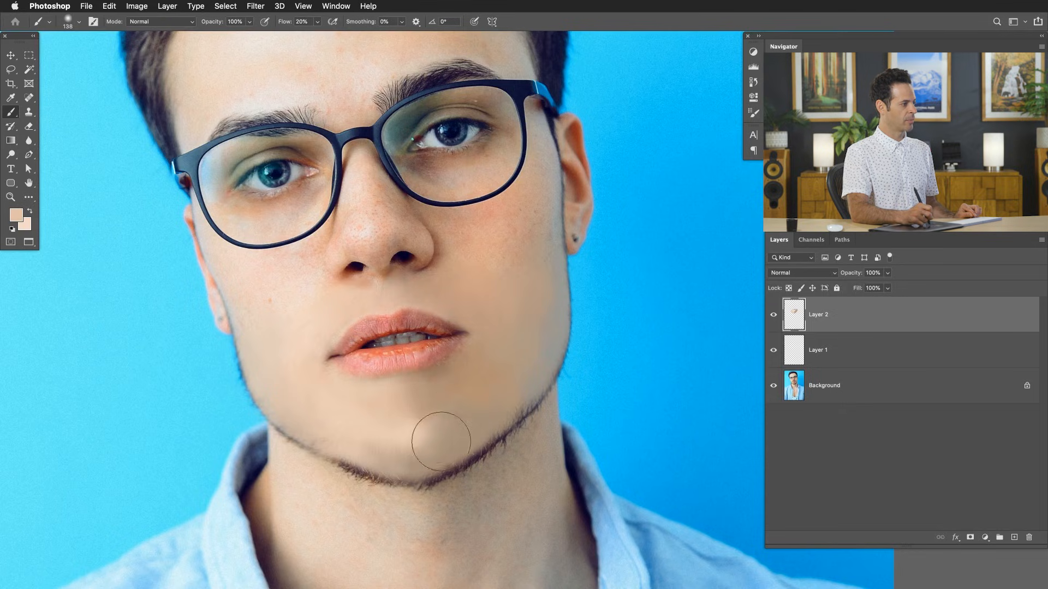
# - Blend the lower chin above the jawline with sampled skin tones, and even out the area below the mouth with a 240 px brush
pyautogui.keyDown('alt'); pyautogui.click(445, 385); pyautogui.keyUp('alt')
pyautogui.keyDown('alt'); pyautogui.click(408, 433); pyautogui.keyUp('alt')
pyautogui.moveTo(388, 447)
pyautogui.mouseDown()
pyautogui.moveTo(425, 448)
pyautogui.moveTo(405, 444)
pyautogui.moveTo(415, 459)
pyautogui.moveTo(378, 458)
pyautogui.mouseUp()
pyautogui.keyDown('alt'); pyautogui.click(377, 452); pyautogui.keyUp('alt')
pyautogui.moveTo(509, 443); pyautogui.dragTo(462, 456)
pyautogui.moveTo(489, 493); pyautogui.dragTo(463, 416)
pyautogui.moveTo(431, 358); pyautogui.dragTo(455, 352)
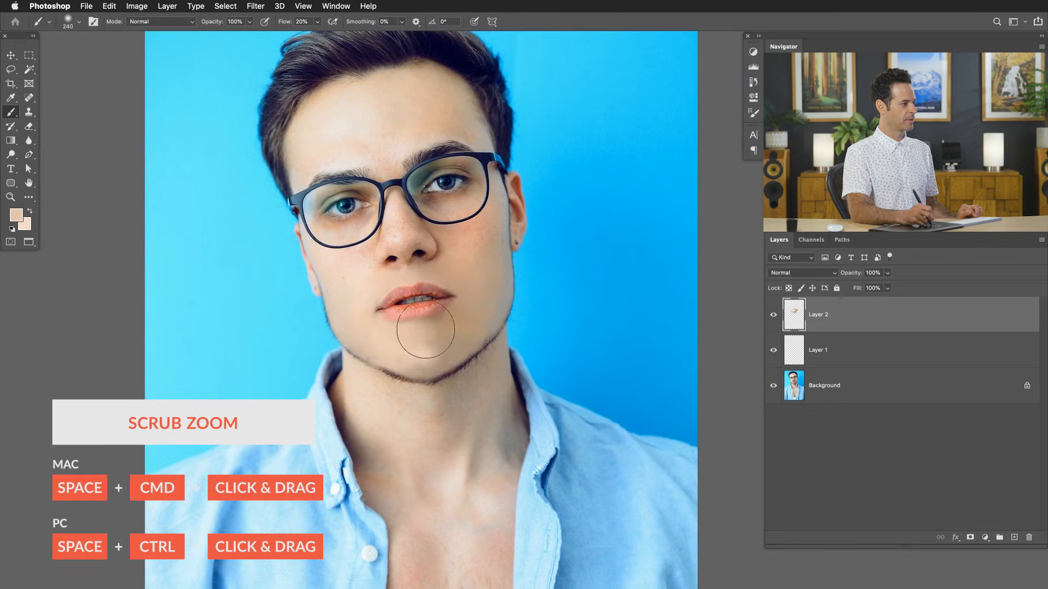
# - Even out the skin from below the lower lip to the chin with repeatedly sampled tones, using the 240 px brush
pyautogui.keyDown('alt'); pyautogui.click(463, 315); pyautogui.keyUp('alt')
pyautogui.keyDown('alt'); pyautogui.click(394, 330); pyautogui.keyUp('alt')
pyautogui.keyDown('alt'); pyautogui.click(443, 348); pyautogui.keyUp('alt')
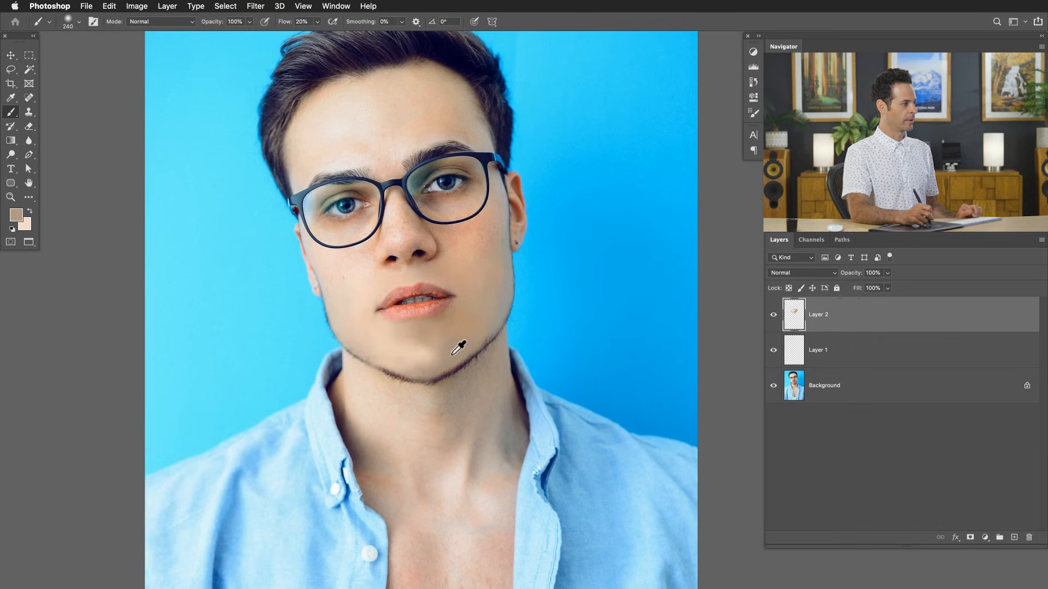
pyautogui.keyDown('alt'); pyautogui.click(410, 362); pyautogui.keyUp('alt')
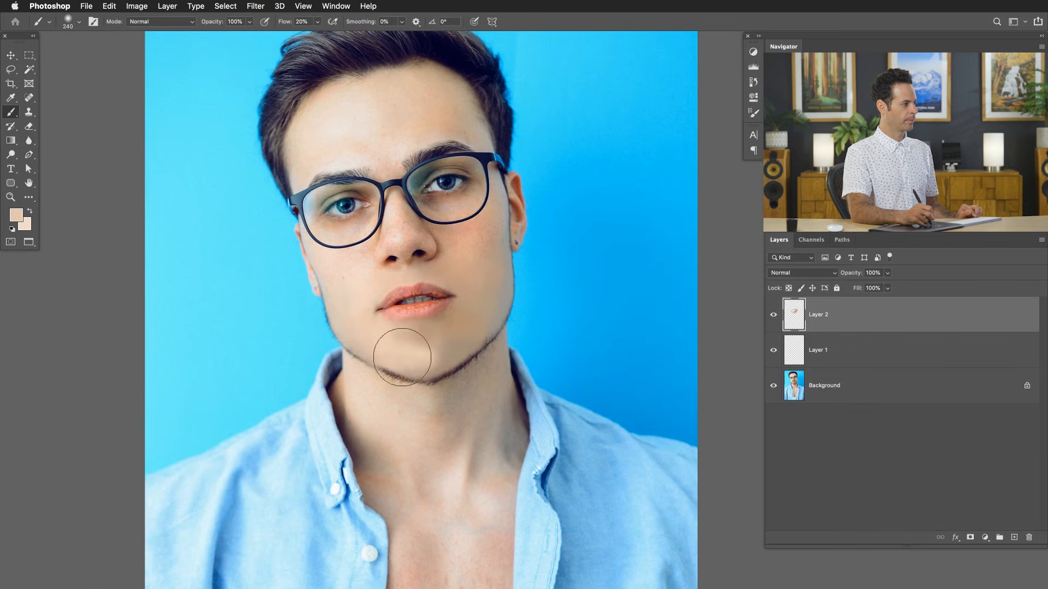
pyautogui.keyDown('alt'); pyautogui.click(416, 342); pyautogui.keyUp('alt')
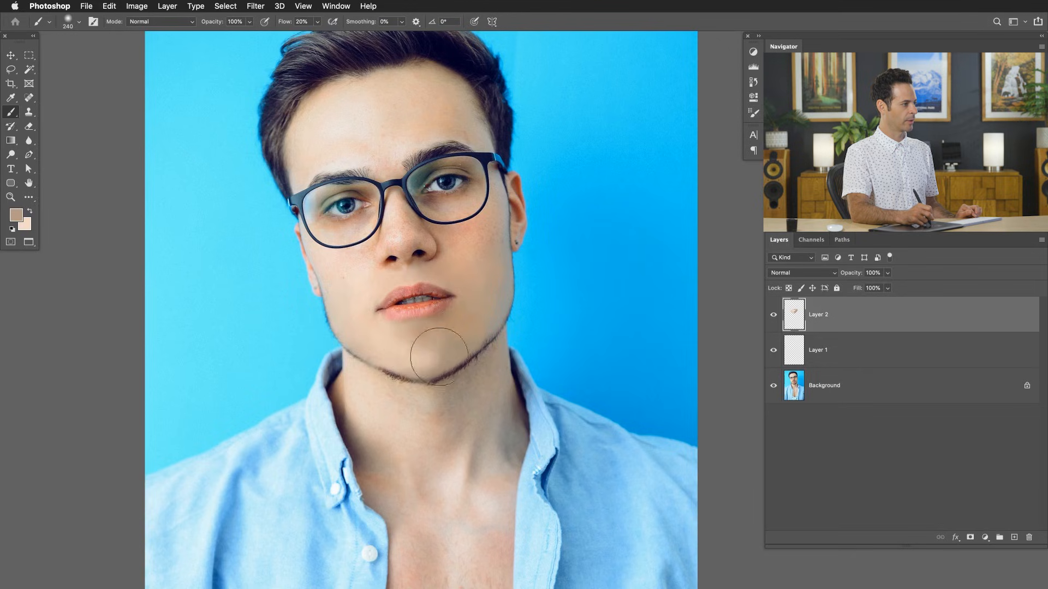
pyautogui.keyDown('alt'); pyautogui.click(392, 351); pyautogui.keyUp('alt')
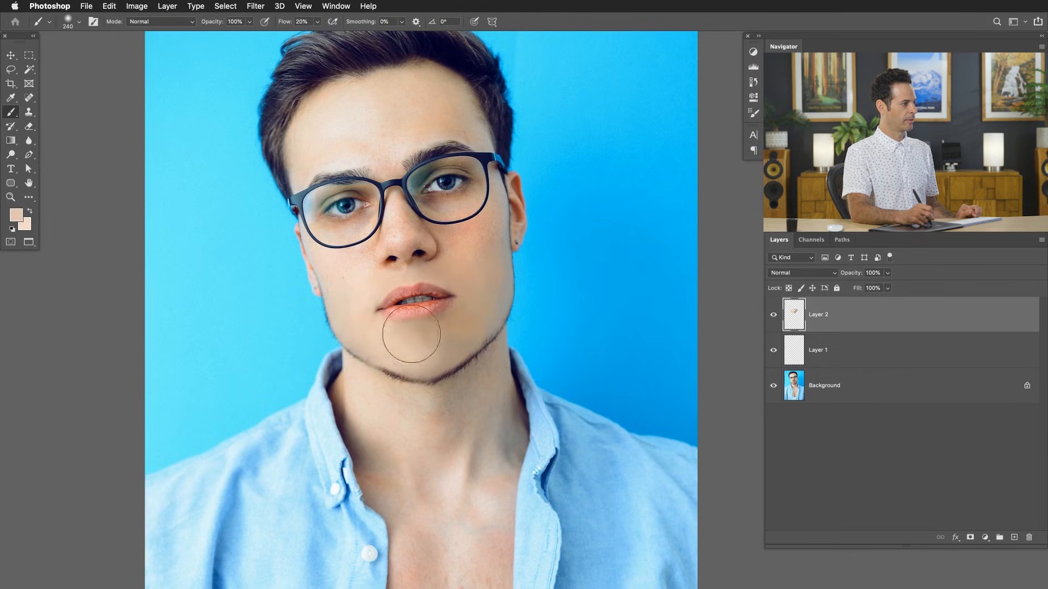
# - Blend the middle of the chin with tones sampled from the chin and cheek, using a 188 px brush
pyautogui.moveTo(443, 371); pyautogui.dragTo(419, 358)
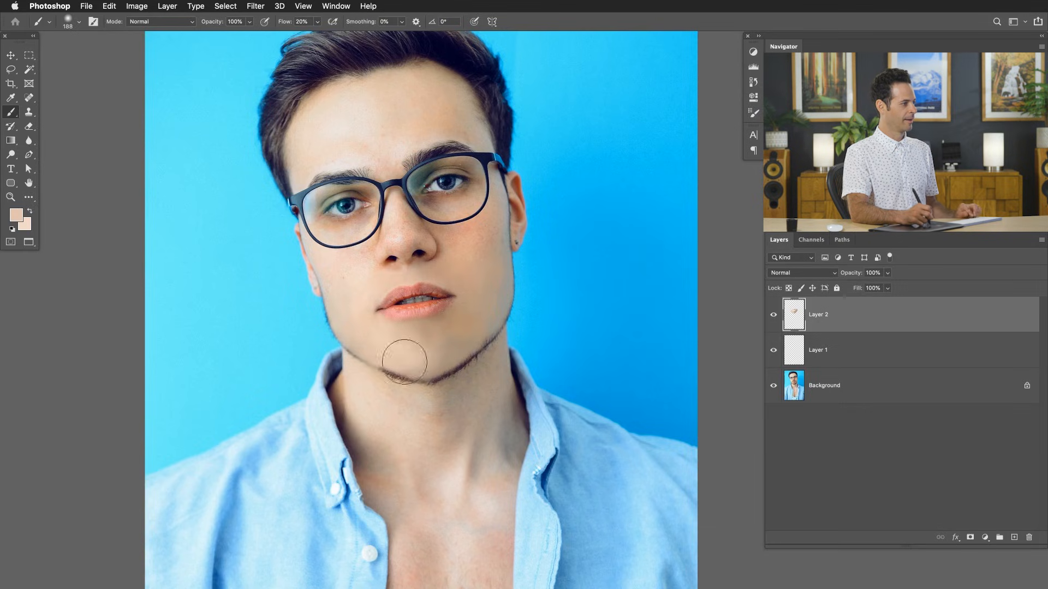
pyautogui.keyDown('alt'); pyautogui.click(452, 328); pyautogui.keyUp('alt')
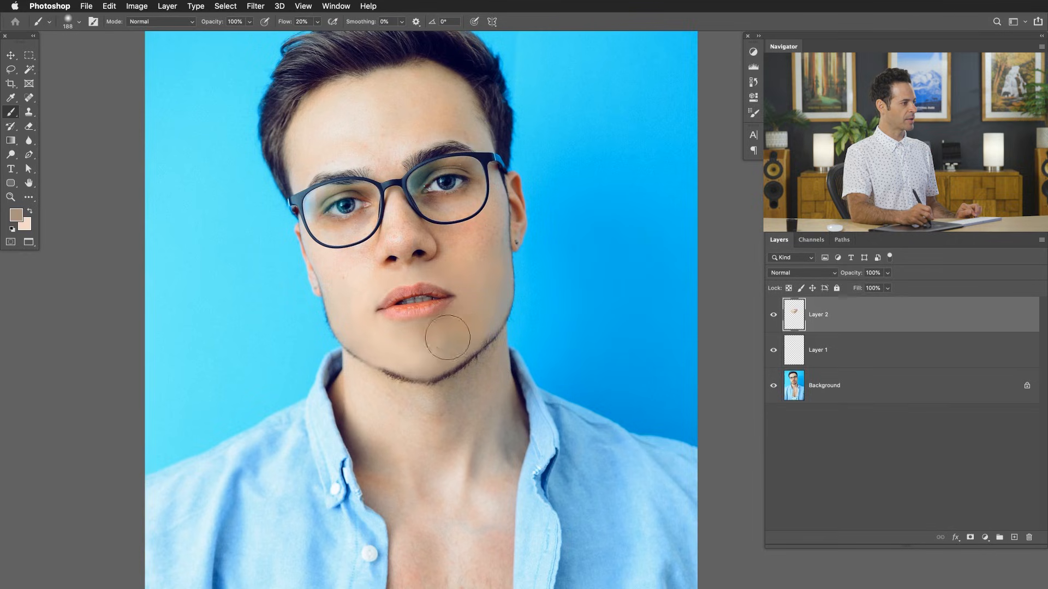
pyautogui.keyDown('alt'); pyautogui.click(482, 297); pyautogui.keyUp('alt')
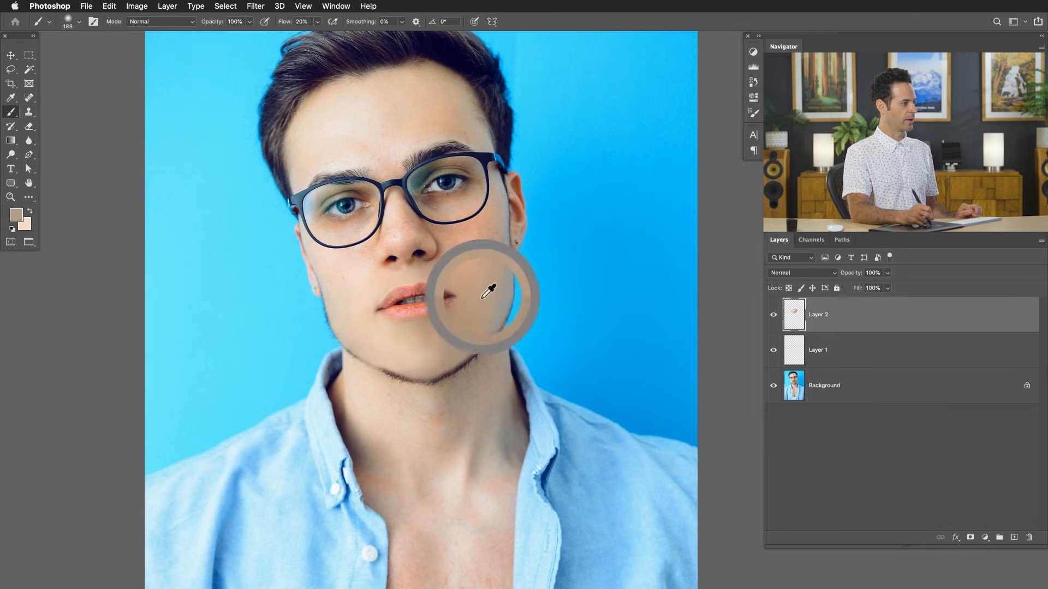
pyautogui.keyDown('alt'); pyautogui.click(429, 335); pyautogui.keyUp('alt')
pyautogui.moveTo(413, 338); pyautogui.dragTo(419, 342)
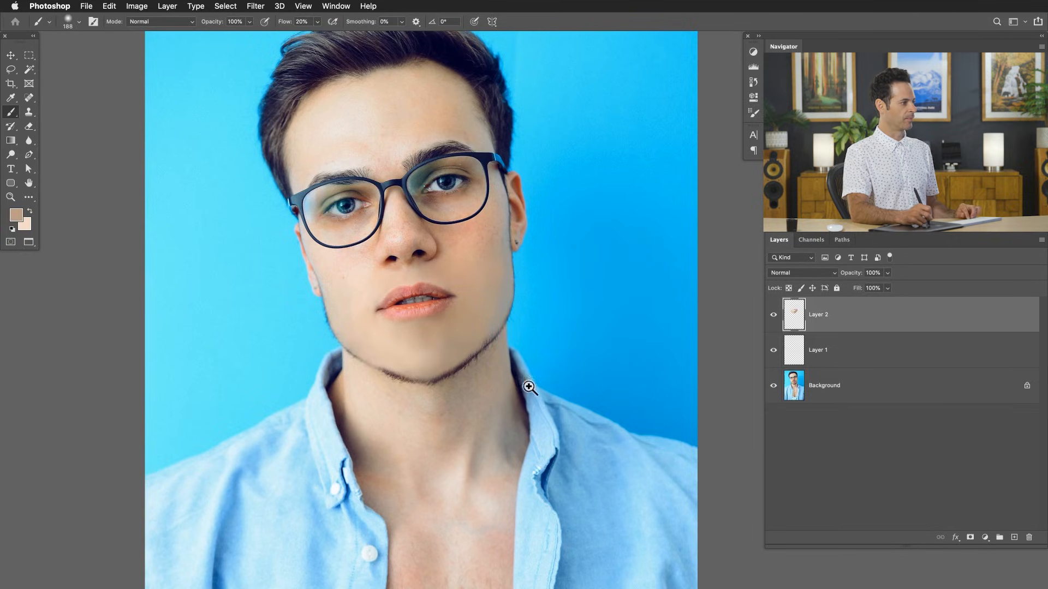
# - Touch up the chin and the man's left cheek with sampled skin tones while viewing the full portrait
pyautogui.moveTo(527, 388); pyautogui.dragTo(494, 394)
pyautogui.moveTo(491, 439); pyautogui.dragTo(452, 402)
pyautogui.keyDown('alt'); pyautogui.click(423, 333); pyautogui.keyUp('alt')
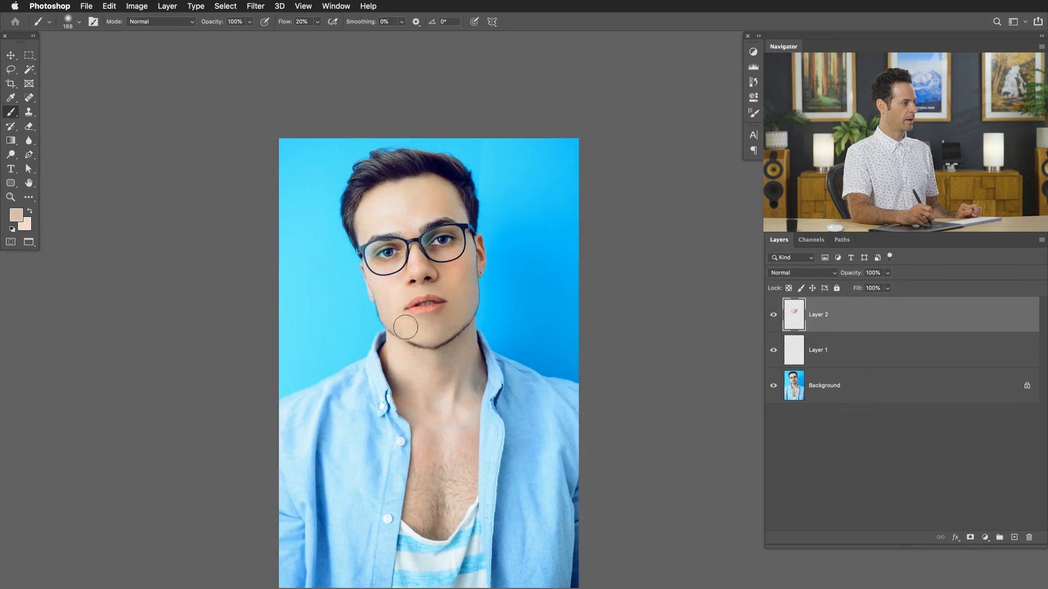
pyautogui.keyDown('alt'); pyautogui.click(415, 326); pyautogui.keyUp('alt')
pyautogui.moveTo(452, 279); pyautogui.dragTo(462, 277)
pyautogui.keyDown('alt'); pyautogui.click(459, 268); pyautogui.keyUp('alt')
pyautogui.moveTo(481, 280)
pyautogui.mouseDown()
pyautogui.moveTo(460, 280)
pyautogui.moveTo(469, 274)
pyautogui.mouseUp()
pyautogui.keyDown('alt'); pyautogui.click(479, 266); pyautogui.keyUp('alt')
pyautogui.keyDown('alt'); pyautogui.click(422, 342); pyautogui.keyUp('alt')
pyautogui.keyDown('alt'); pyautogui.click(396, 321); pyautogui.keyUp('alt')
# - Compare the portrait with and without the paint on Layer 2
pyautogui.click(773, 315)
pyautogui.click(773, 315)
pyautogui.click(773, 314)
pyautogui.click(773, 315)
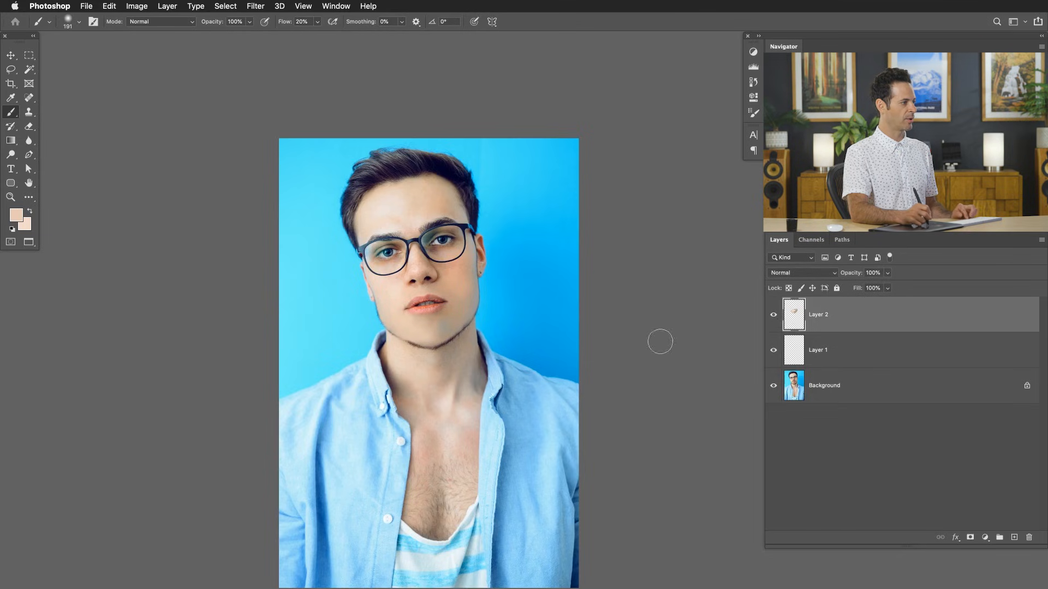
# - Paint sampled skin tones over the dark hairs along the man's left jawline with small brushes of about 33 to 51 px
pyautogui.moveTo(455, 343)
pyautogui.mouseDown()
pyautogui.moveTo(506, 309)
pyautogui.moveTo(502, 368)
pyautogui.moveTo(435, 371)
pyautogui.moveTo(458, 397)
pyautogui.moveTo(449, 403)
pyautogui.mouseUp()
pyautogui.keyDown('alt'); pyautogui.click(455, 398); pyautogui.keyUp('alt')
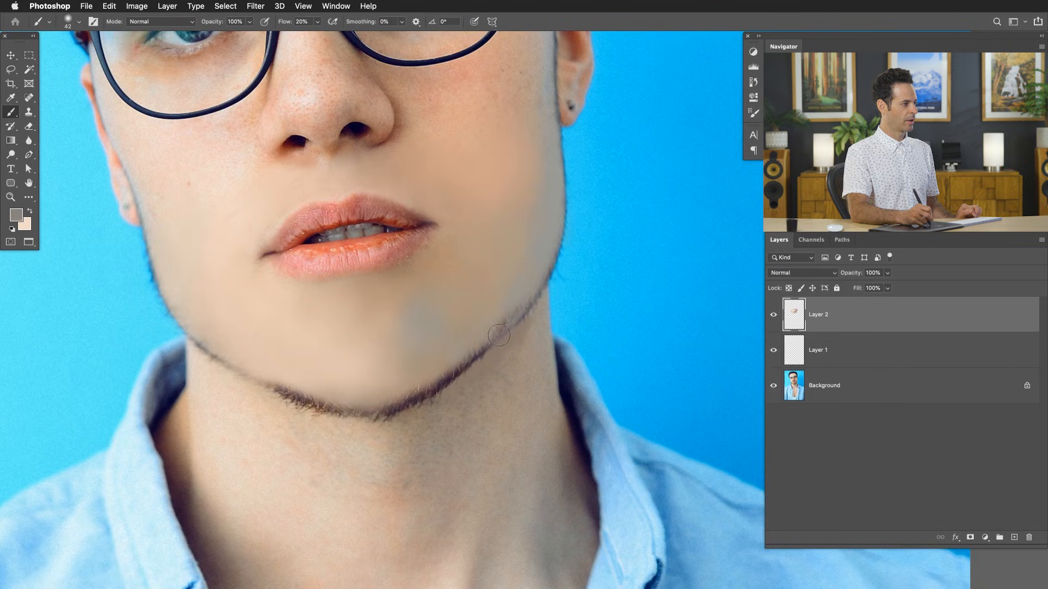
pyautogui.moveTo(486, 351); pyautogui.dragTo(478, 357)
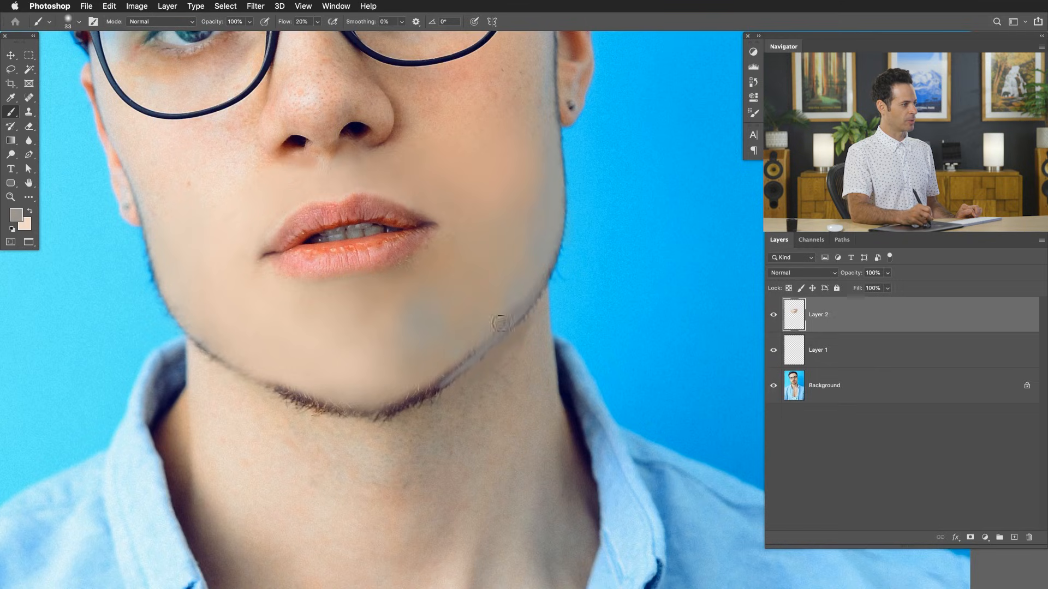
pyautogui.moveTo(519, 298); pyautogui.dragTo(515, 309)
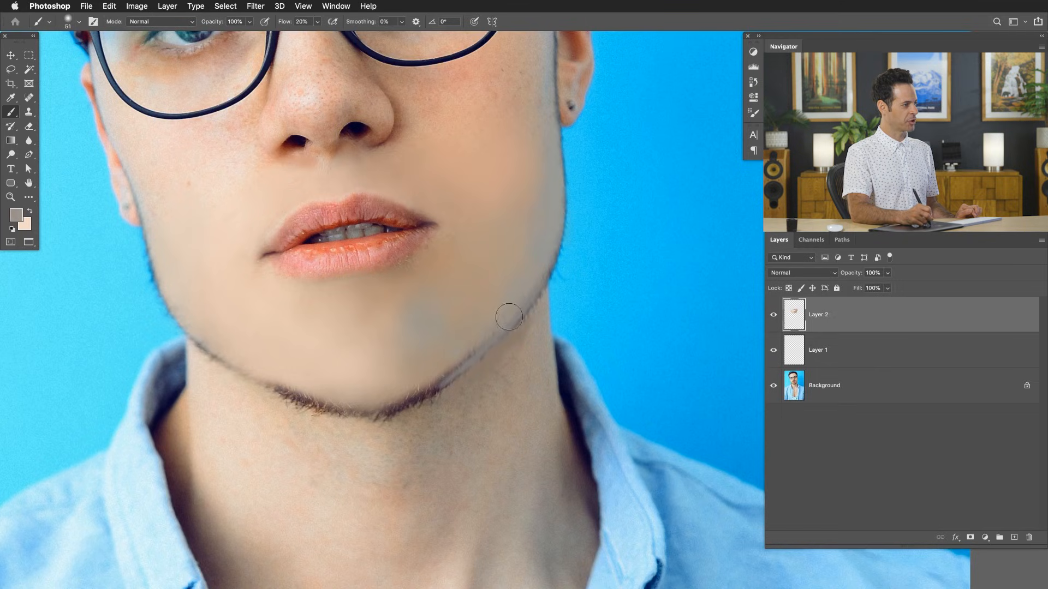
pyautogui.moveTo(457, 369)
pyautogui.mouseDown()
pyautogui.moveTo(470, 358)
pyautogui.moveTo(456, 368)
pyautogui.moveTo(456, 350)
pyautogui.moveTo(489, 312)
pyautogui.moveTo(512, 312)
pyautogui.moveTo(512, 258)
pyautogui.mouseUp()
# - Soften the grayish patch on the chin below the mouth corner with sampled skin tones, enlarging the brush to 164 px
pyautogui.keyDown('alt'); pyautogui.click(455, 351); pyautogui.keyUp('alt')
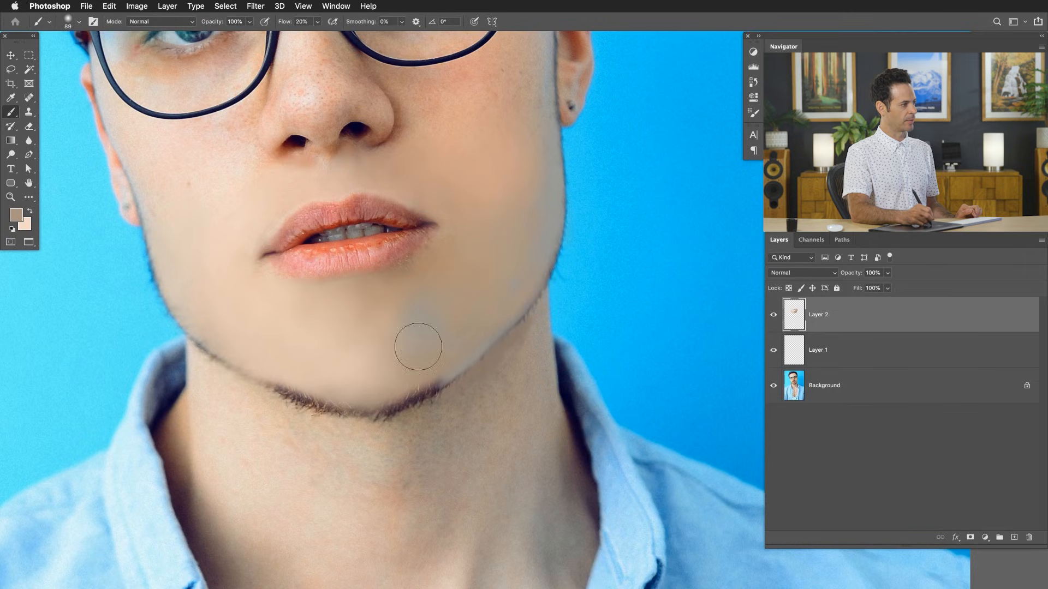
pyautogui.moveTo(383, 356); pyautogui.dragTo(401, 361)
pyautogui.keyDown('alt'); pyautogui.click(456, 297); pyautogui.keyUp('alt')
pyautogui.moveTo(418, 323); pyautogui.dragTo(418, 336)
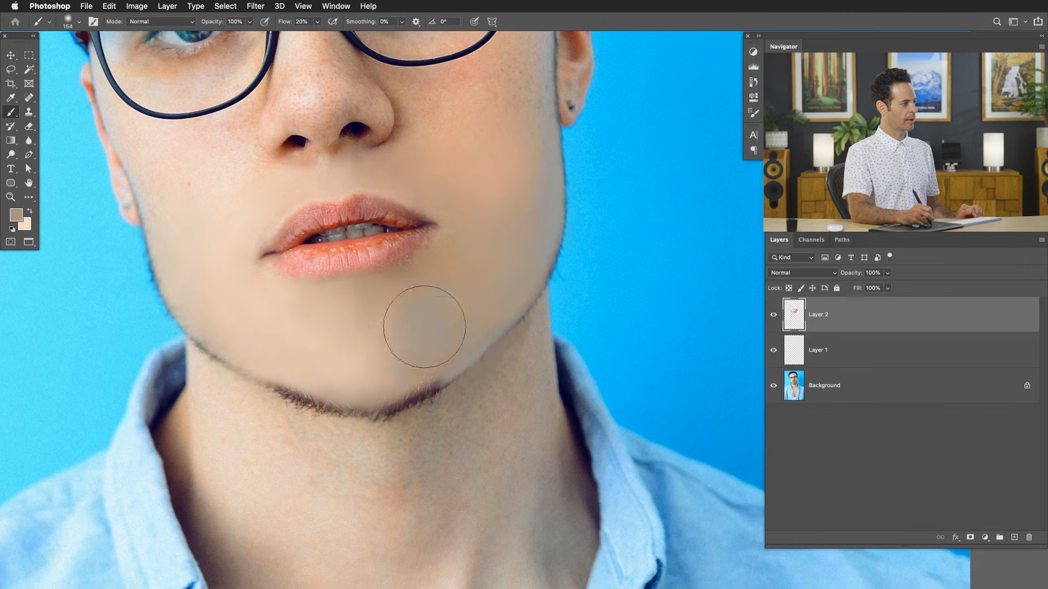
# - Cover the stubble protruding beyond the man's left jaw edge with sampled background blue, using a 44 px brush
pyautogui.moveTo(589, 282)
pyautogui.mouseDown()
pyautogui.moveTo(555, 277)
pyautogui.moveTo(577, 281)
pyautogui.mouseUp()
pyautogui.keyDown('alt'); pyautogui.click(571, 266); pyautogui.keyUp('alt')
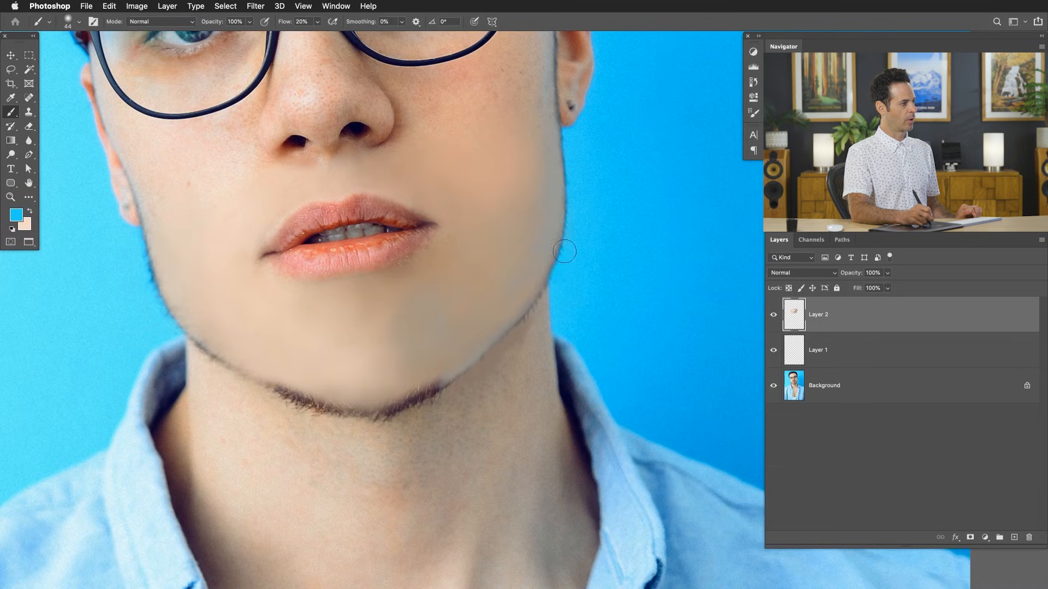
pyautogui.moveTo(579, 216); pyautogui.dragTo(573, 218)
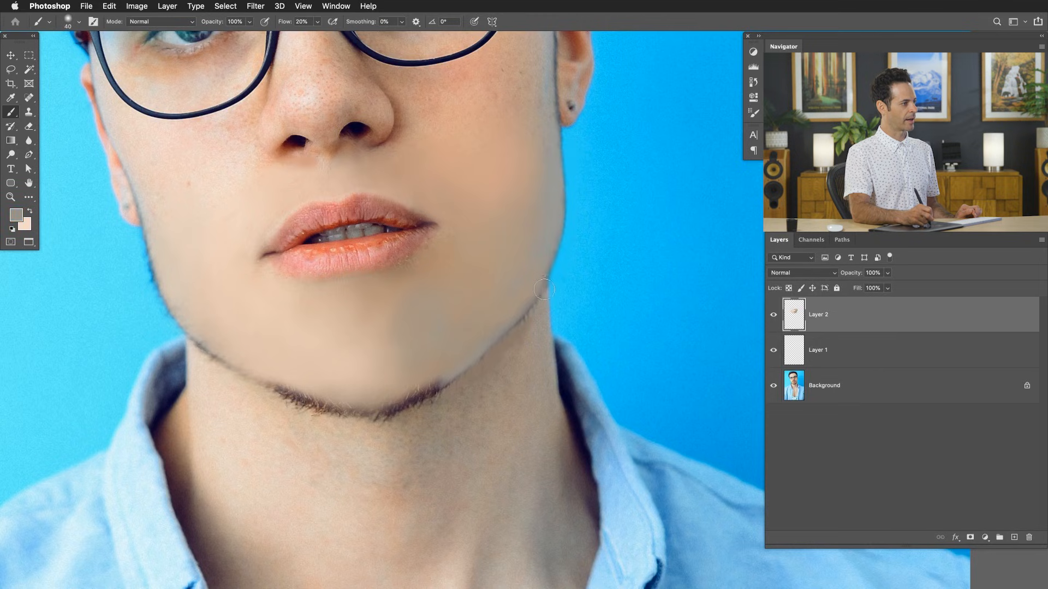
# - Paint out the remaining hairs where the man's left jaw meets the neck, using tones sampled there
pyautogui.keyDown('alt'); pyautogui.click(518, 332); pyautogui.keyUp('alt')
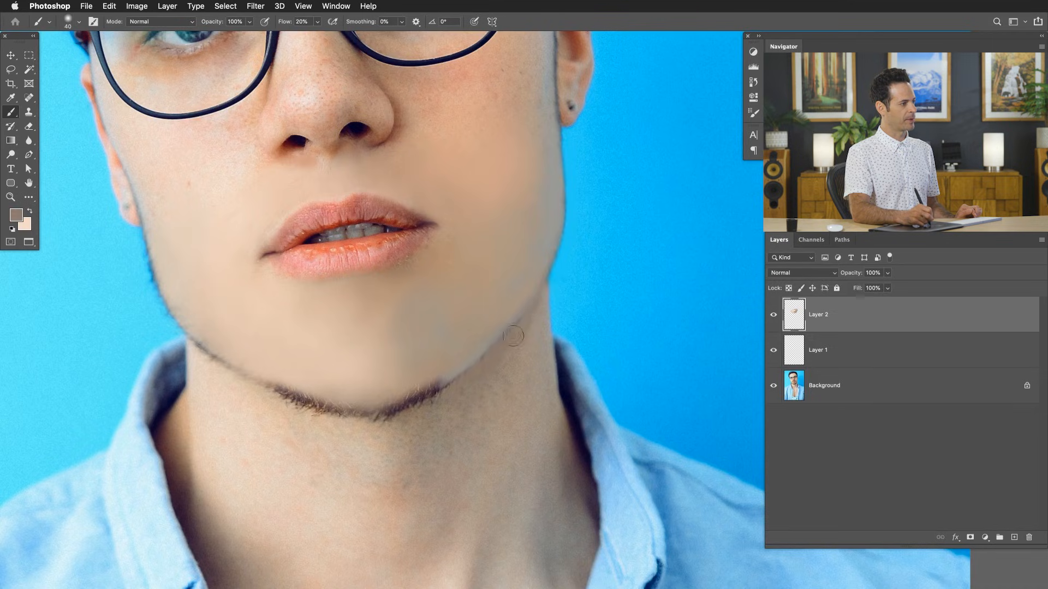
pyautogui.moveTo(526, 340)
pyautogui.keyDown('ctrl'); pyautogui.keyDown('alt'); pyautogui.mouseDown()
pyautogui.moveTo(540, 338)
pyautogui.moveTo(527, 338)
pyautogui.mouseUp(); pyautogui.keyUp('alt'); pyautogui.keyUp('ctrl')
pyautogui.keyDown('alt'); pyautogui.click(540, 336); pyautogui.keyUp('alt')
# - Cover the beard fringe along the chin's lower edge on the man's right side with sampled skin tones, undoing a faulty stroke
pyautogui.keyDown('alt'); pyautogui.click(302, 419); pyautogui.keyUp('alt')
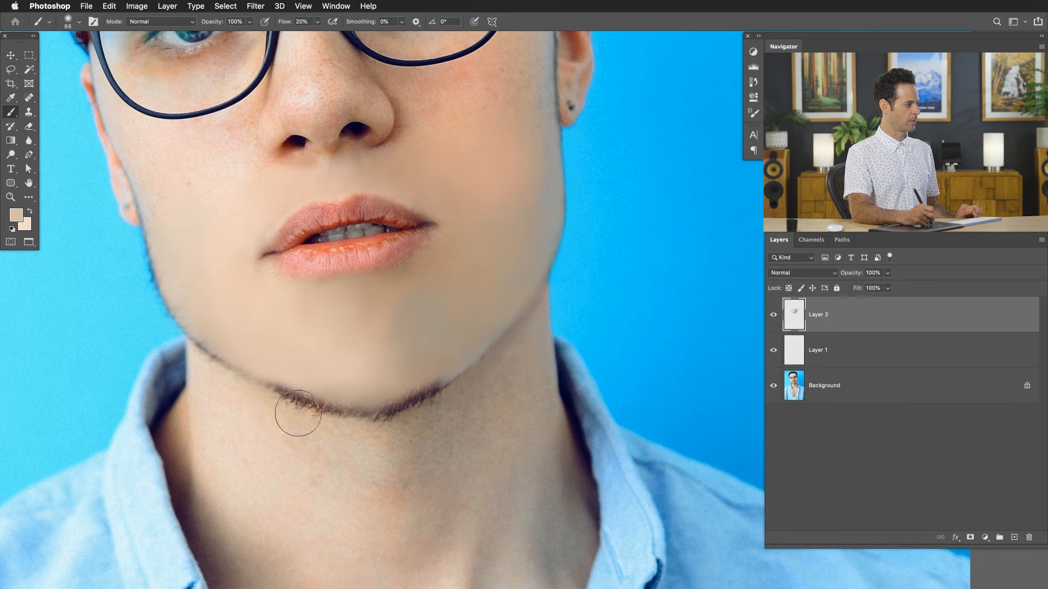
pyautogui.moveTo(318, 415)
pyautogui.keyDown('ctrl'); pyautogui.keyDown('alt'); pyautogui.mouseDown()
pyautogui.moveTo(299, 415)
pyautogui.moveTo(294, 399)
pyautogui.mouseUp(); pyautogui.keyUp('alt'); pyautogui.keyUp('ctrl')
pyautogui.keyDown('alt'); pyautogui.click(265, 375); pyautogui.keyUp('alt')
pyautogui.press('super+z')
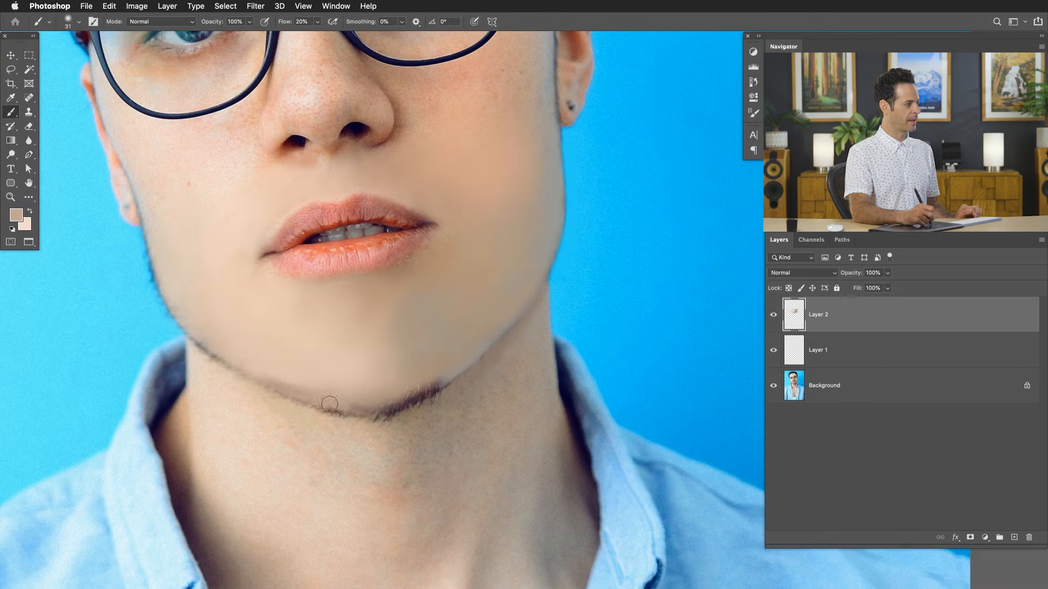
pyautogui.moveTo(375, 418); pyautogui.dragTo(389, 417)
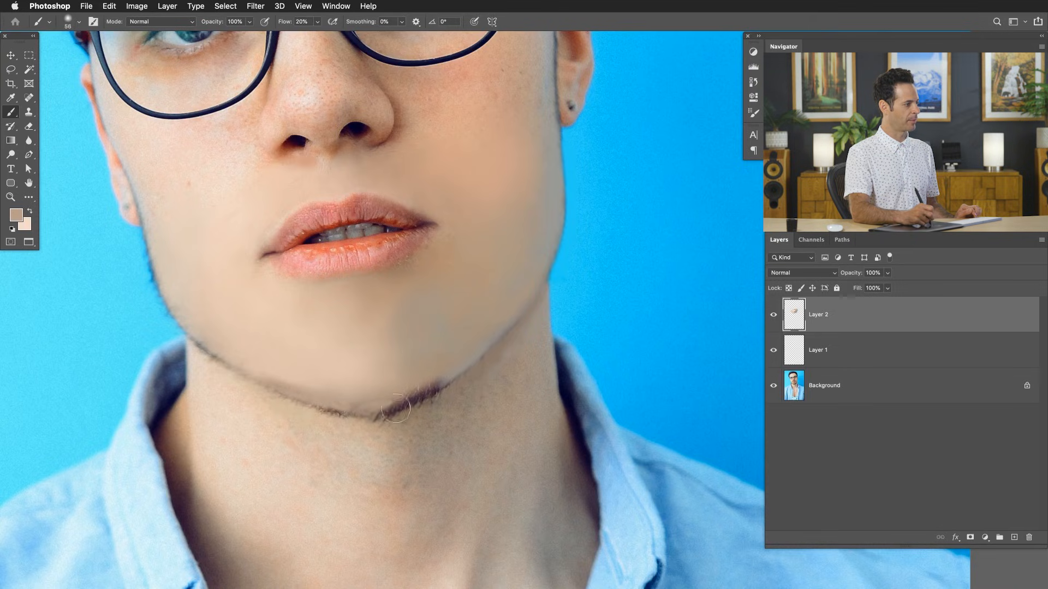
# - Paint over the dark hairs at the chin's lower edge on the man's left side with sampled chin and neck tones
pyautogui.keyDown('alt'); pyautogui.click(448, 377); pyautogui.keyUp('alt')
pyautogui.moveTo(436, 388); pyautogui.dragTo(433, 386)
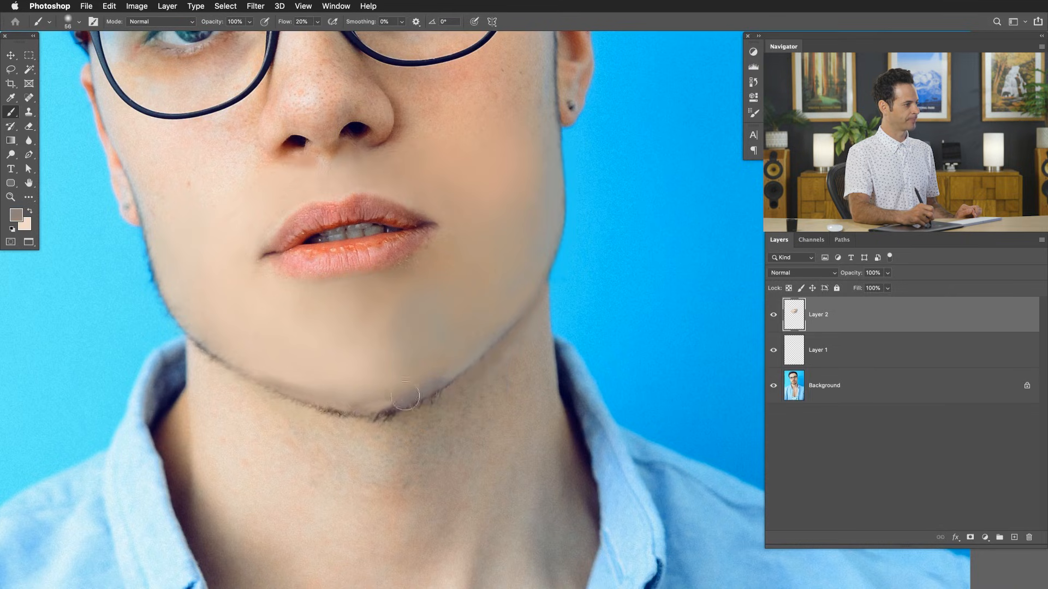
pyautogui.keyDown('alt'); pyautogui.click(371, 385); pyautogui.keyUp('alt')
pyautogui.moveTo(367, 399)
pyautogui.mouseDown()
pyautogui.moveTo(389, 400)
pyautogui.moveTo(362, 398)
pyautogui.moveTo(435, 369)
pyautogui.moveTo(454, 404)
pyautogui.mouseUp()
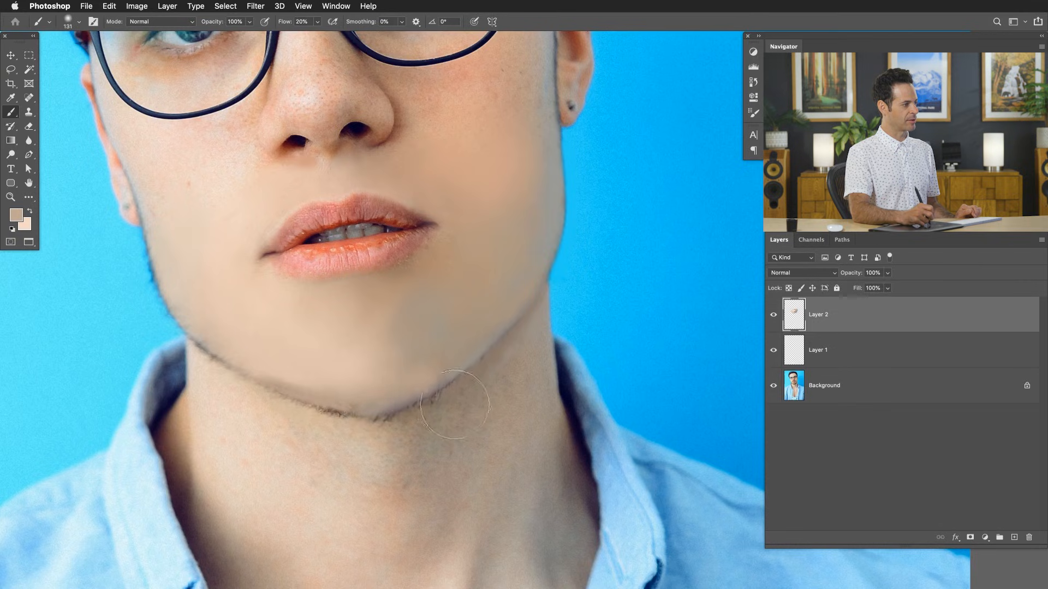
pyautogui.keyDown('alt'); pyautogui.click(466, 402); pyautogui.keyUp('alt')
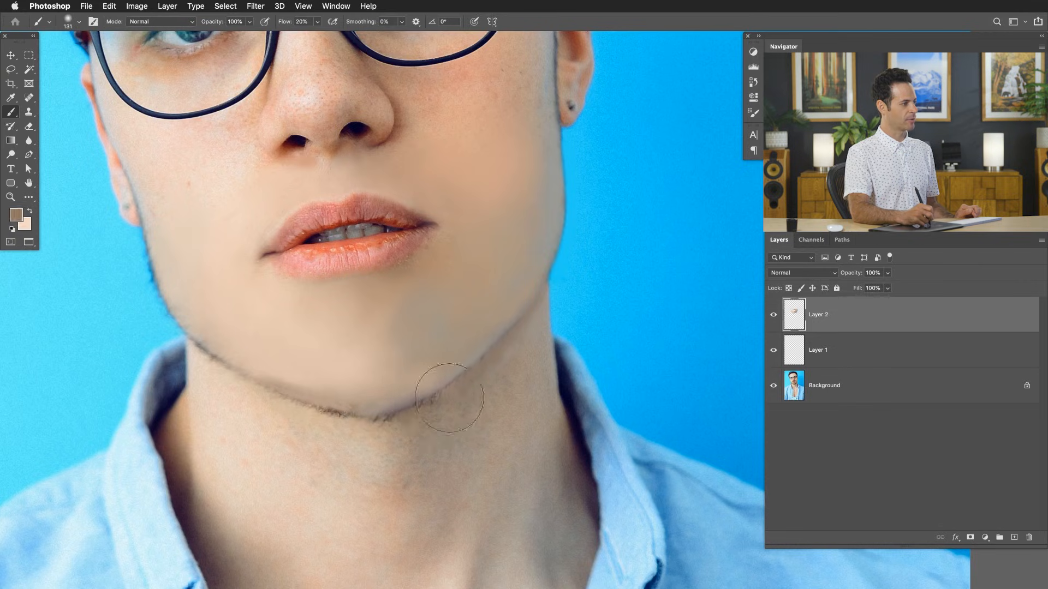
# - Remove the hairs directly beneath the center of the chin with sampled neck tones, using a 50 px brush
pyautogui.moveTo(426, 418); pyautogui.dragTo(371, 425)
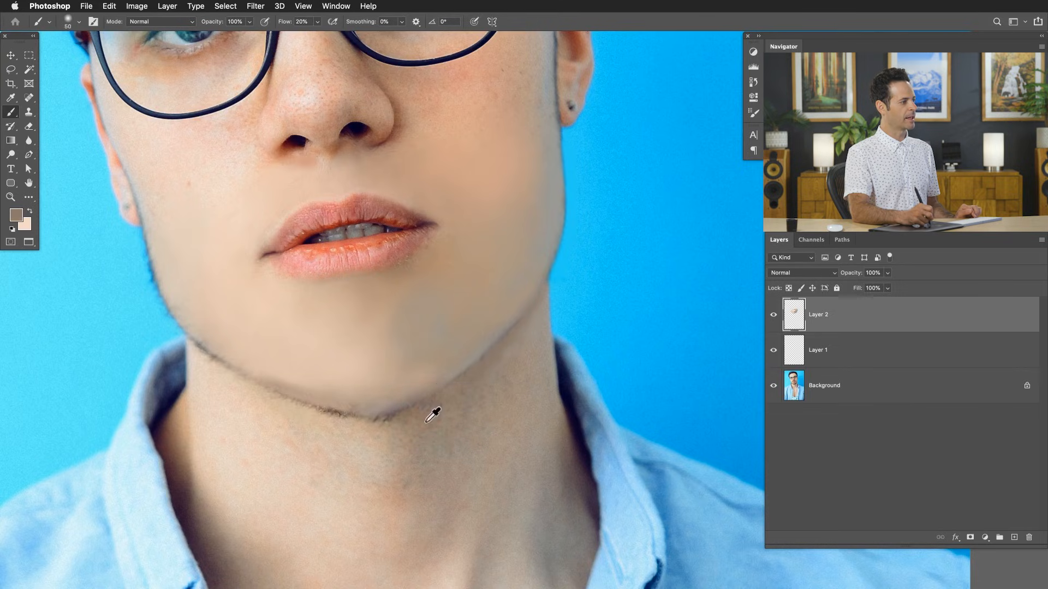
pyautogui.keyDown('alt'); pyautogui.click(394, 419); pyautogui.keyUp('alt')
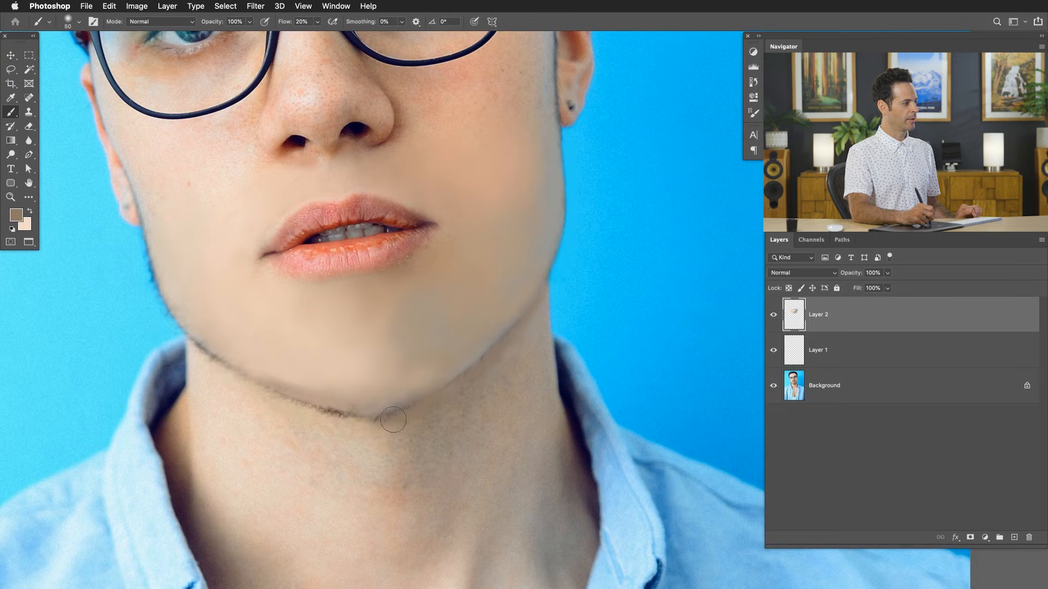
pyautogui.keyDown('alt'); pyautogui.click(357, 428); pyautogui.keyUp('alt')
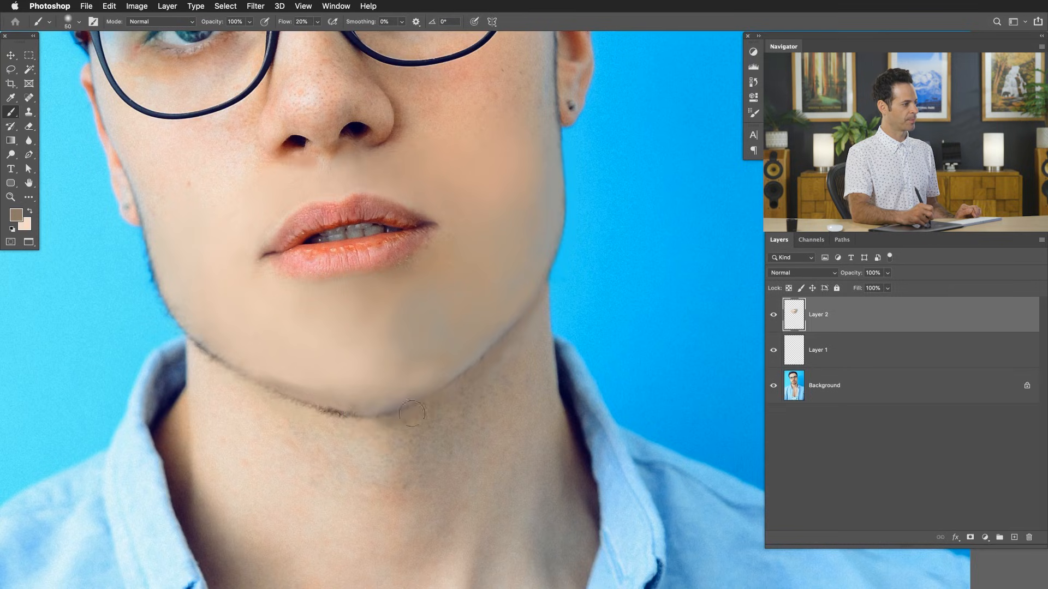
# - Blend the chin's lower edge and cover its last hairs on the man's right side with sampled skin tones
pyautogui.moveTo(411, 413); pyautogui.dragTo(351, 398)
pyautogui.keyDown('alt'); pyautogui.click(373, 397); pyautogui.keyUp('alt')
pyautogui.keyDown('alt'); pyautogui.click(300, 384); pyautogui.keyUp('alt')
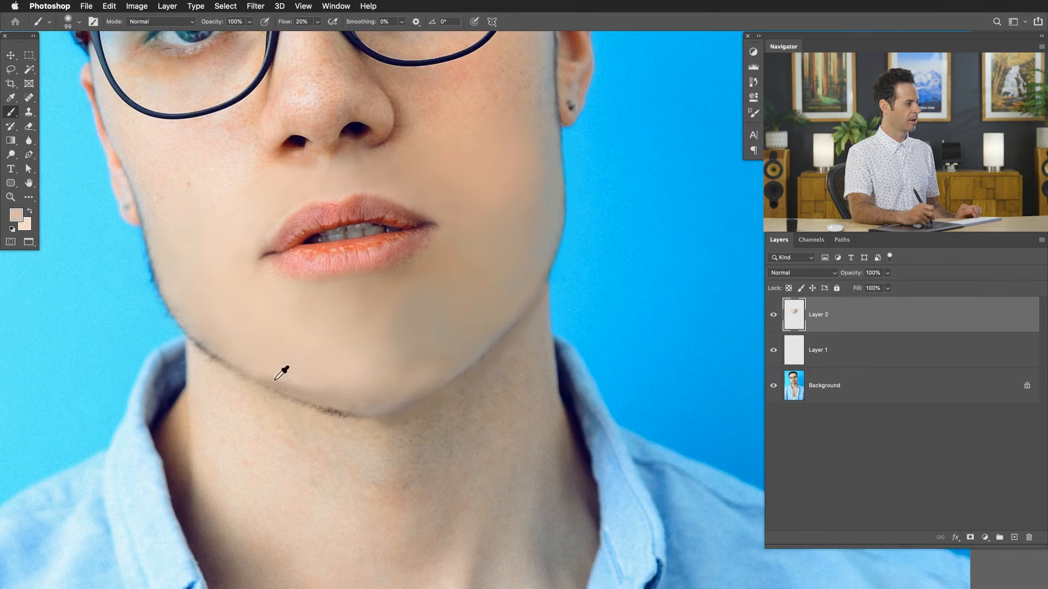
pyautogui.moveTo(287, 385)
pyautogui.mouseDown()
pyautogui.moveTo(246, 370)
pyautogui.moveTo(285, 375)
pyautogui.moveTo(355, 410)
pyautogui.moveTo(326, 426)
pyautogui.mouseUp()
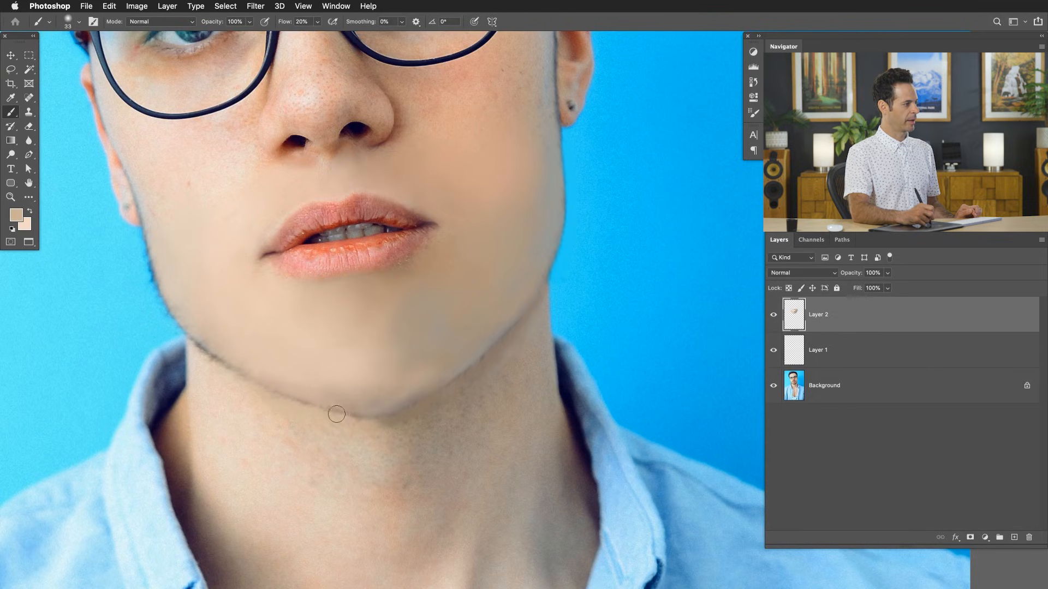
# - Paint sampled skin tones over the thin line of hair along the man's right jawline with a 33 px brush
pyautogui.keyDown('alt'); pyautogui.click(219, 351); pyautogui.keyUp('alt')
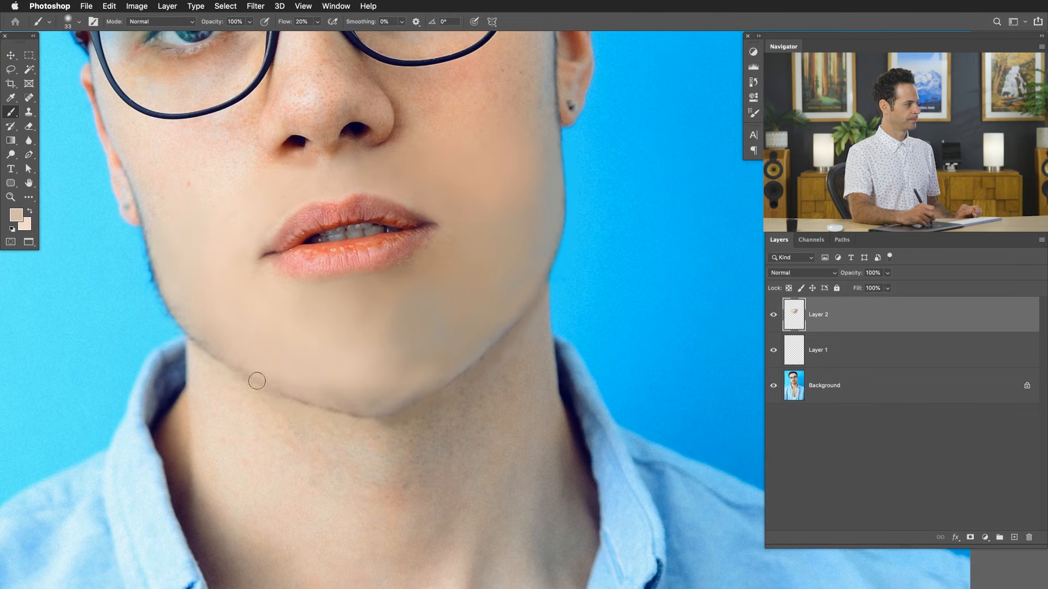
pyautogui.keyDown('alt'); pyautogui.click(174, 294); pyautogui.keyUp('alt')
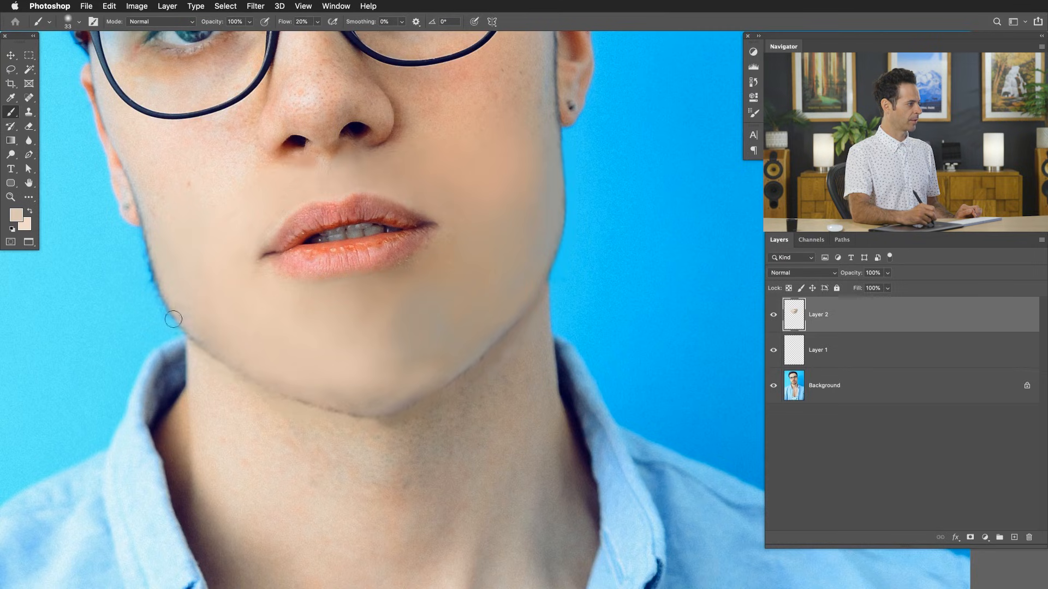
pyautogui.keyDown('alt'); pyautogui.click(211, 330); pyautogui.keyUp('alt')
pyautogui.moveTo(186, 320); pyautogui.dragTo(193, 322)
# - Clean up the man's right jaw edge below the ear with background blue and sampled skin tones, using 29 and 53 px brushes
pyautogui.moveTo(141, 259); pyautogui.dragTo(139, 269)
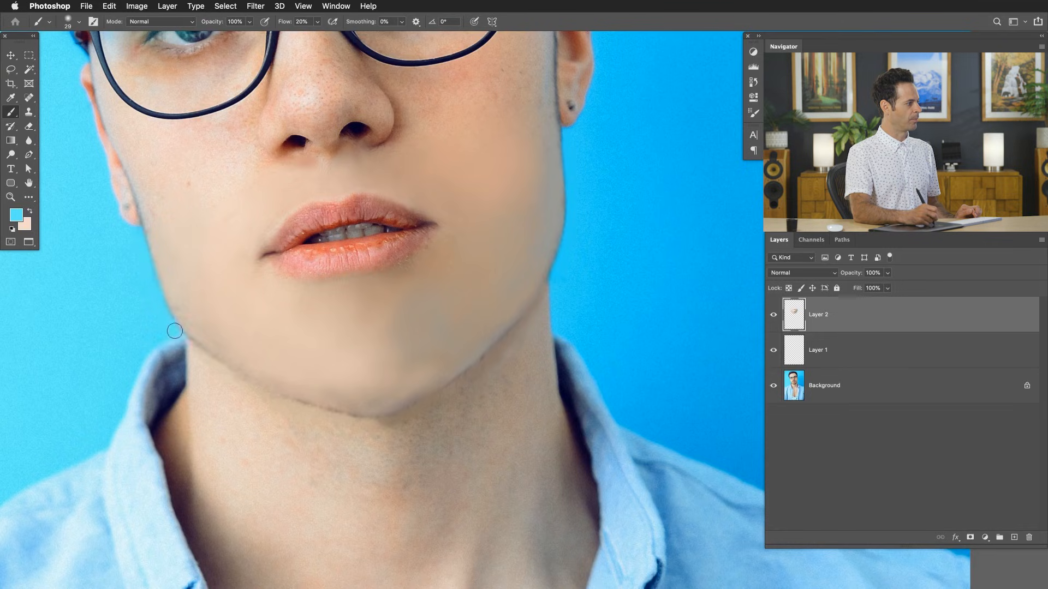
pyautogui.keyDown('alt'); pyautogui.click(151, 252); pyautogui.keyUp('alt')
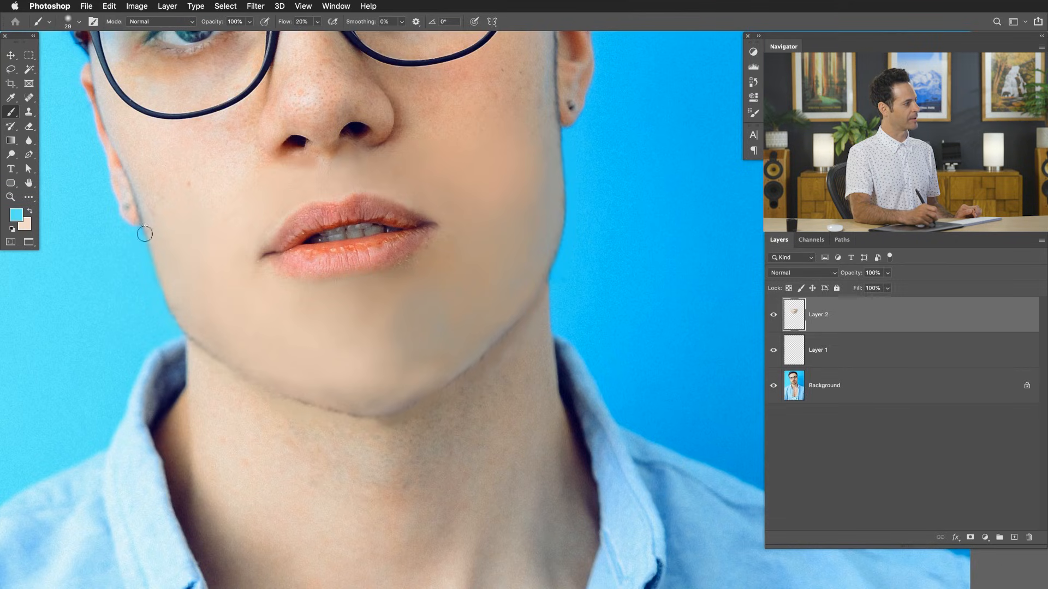
pyautogui.keyDown('alt'); pyautogui.click(181, 317); pyautogui.keyUp('alt')
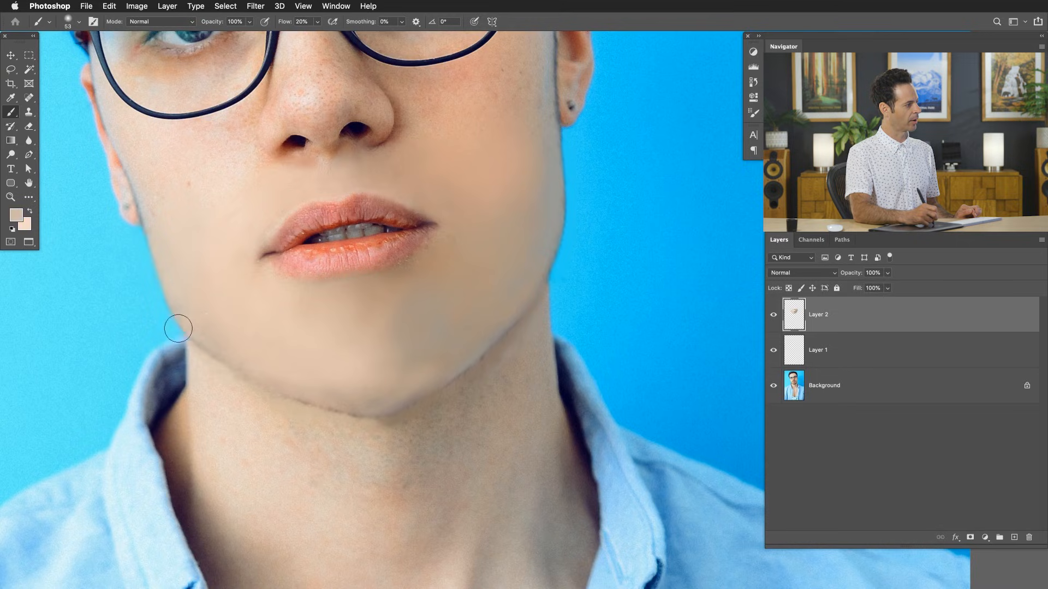
pyautogui.keyDown('alt'); pyautogui.click(201, 356); pyautogui.keyUp('alt')
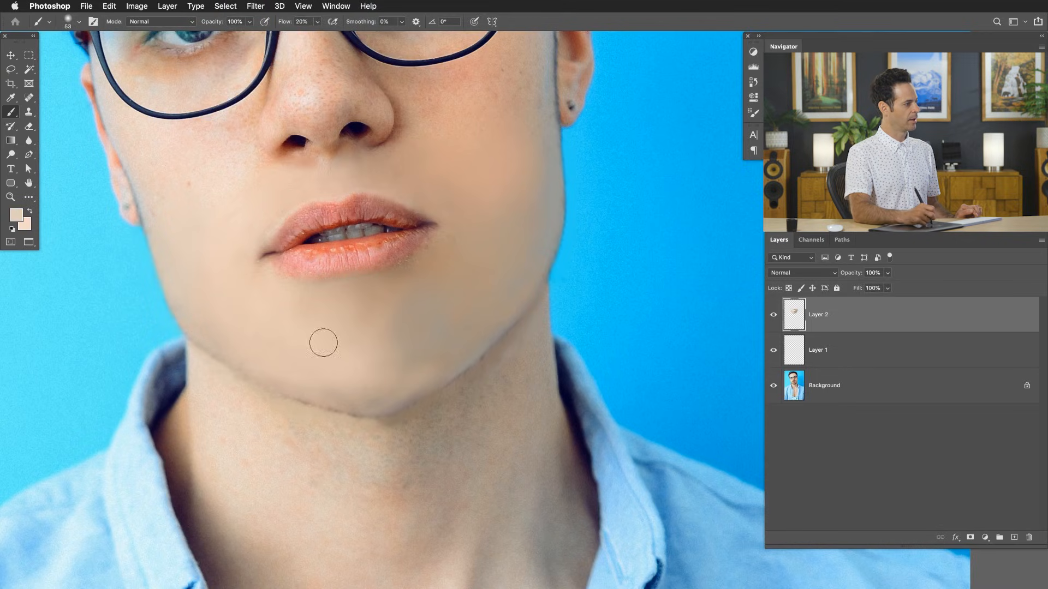
pyautogui.keyDown('alt'); pyautogui.click(226, 388); pyautogui.keyUp('alt')
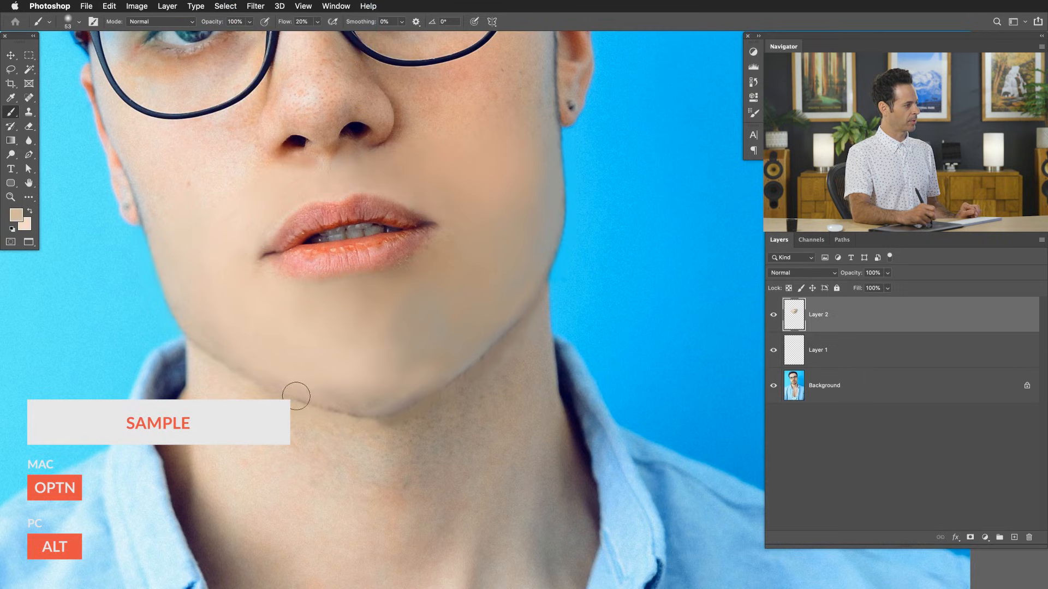
pyautogui.keyDown('alt'); pyautogui.click(502, 118); pyautogui.keyUp('alt')
pyautogui.moveTo(351, 374); pyautogui.dragTo(371, 369)
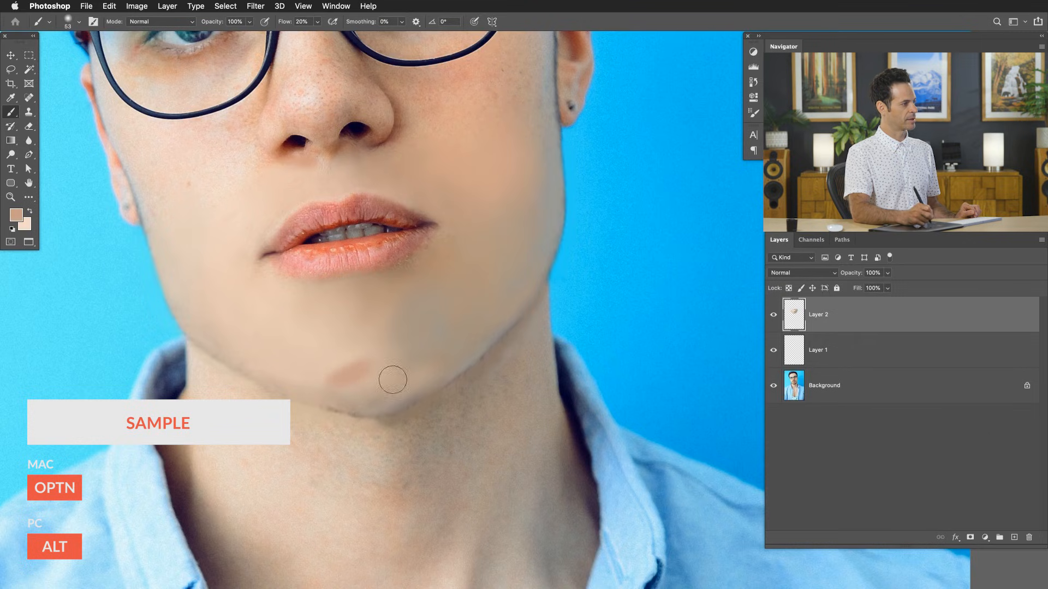
pyautogui.press('super+z')
# - Smooth the lower edge of the chin and the hairs just beneath it, left of center, with sampled chin and neck tones
pyautogui.keyDown('alt'); pyautogui.click(361, 417); pyautogui.keyUp('alt')
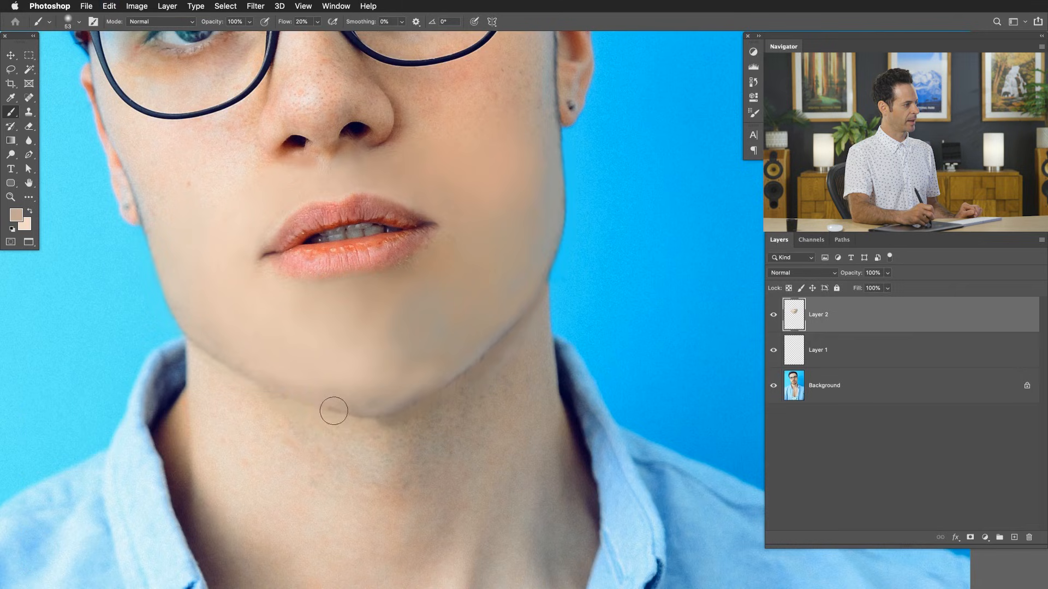
pyautogui.keyDown('alt'); pyautogui.click(330, 379); pyautogui.keyUp('alt')
pyautogui.moveTo(309, 386); pyautogui.dragTo(327, 381)
pyautogui.keyDown('alt'); pyautogui.click(338, 381); pyautogui.keyUp('alt')
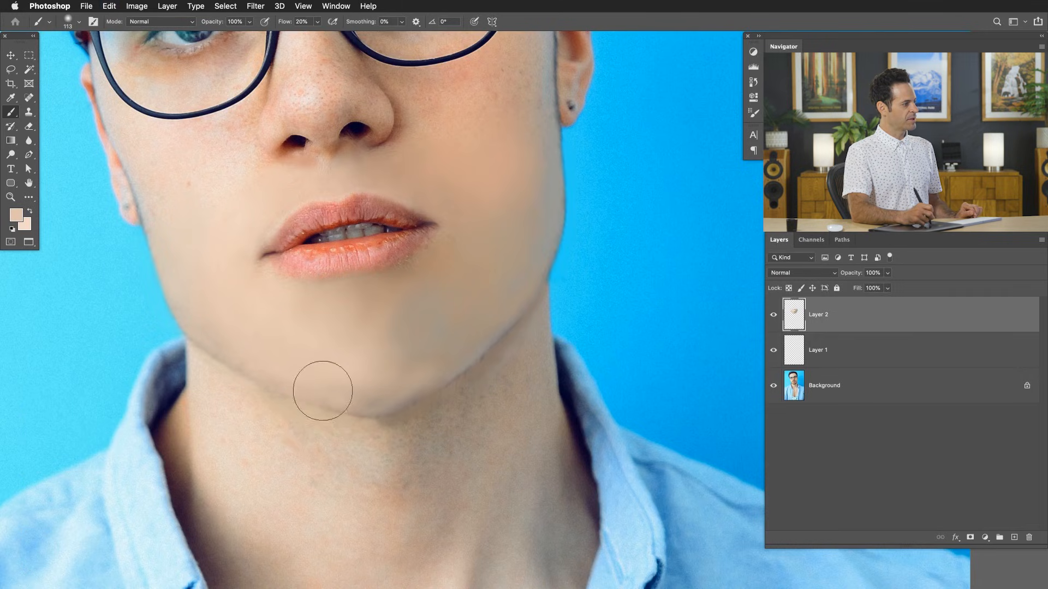
pyautogui.keyDown('alt'); pyautogui.click(346, 397); pyautogui.keyUp('alt')
pyautogui.keyDown('alt'); pyautogui.click(335, 426); pyautogui.keyUp('alt')
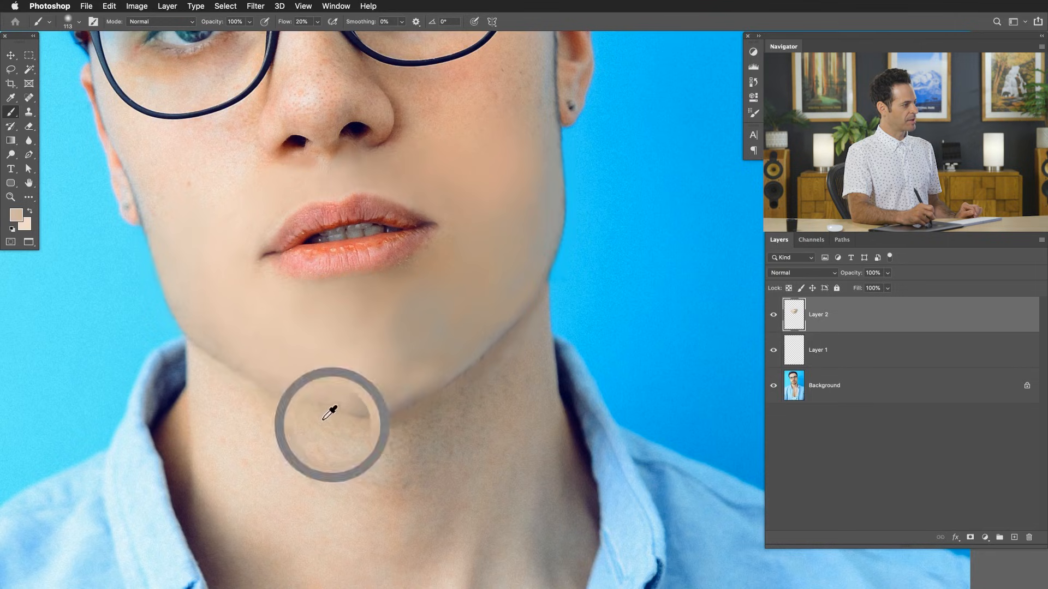
pyautogui.moveTo(281, 407)
pyautogui.mouseDown()
pyautogui.moveTo(267, 408)
pyautogui.moveTo(272, 400)
pyautogui.mouseUp()
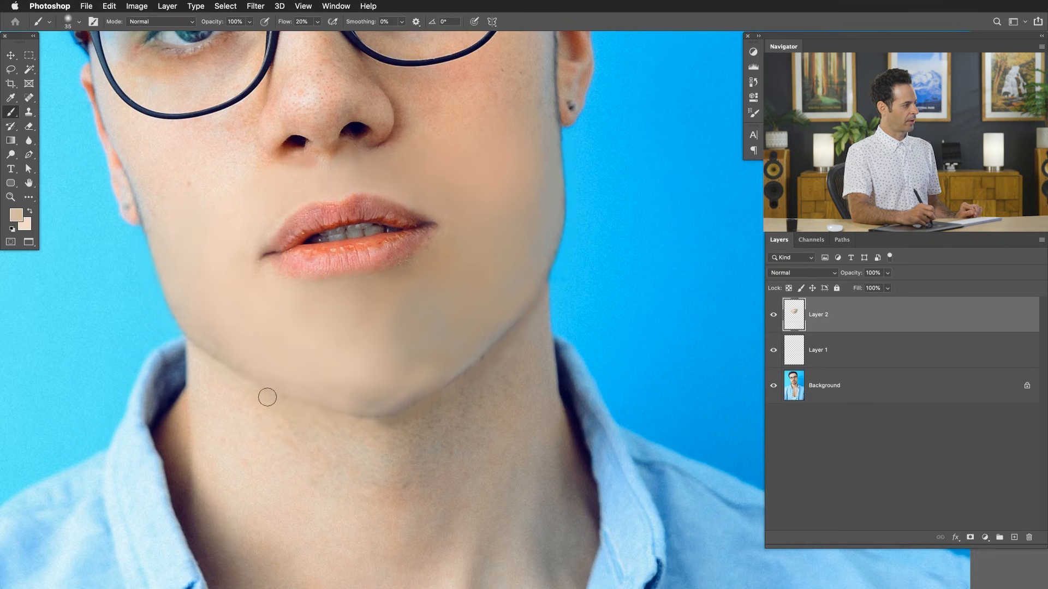
# - Blend the gray patch and lower edge on the shadowed side of the chin with sampled skin tones, using an 83 px brush
pyautogui.moveTo(413, 401); pyautogui.dragTo(420, 400)
pyautogui.keyDown('alt'); pyautogui.click(406, 402); pyautogui.keyUp('alt')
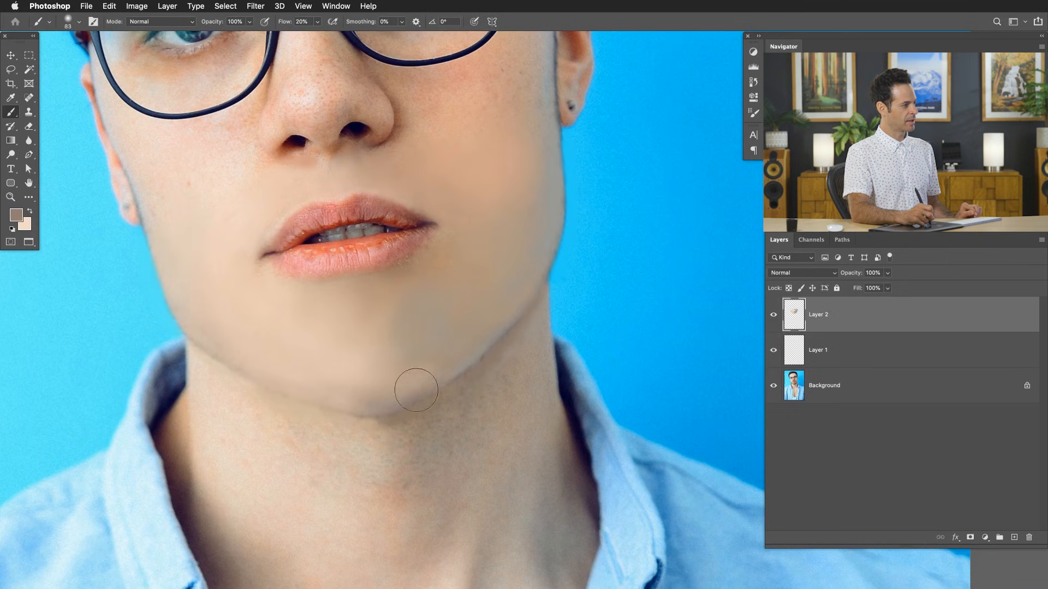
pyautogui.keyDown('alt'); pyautogui.click(401, 380); pyautogui.keyUp('alt')
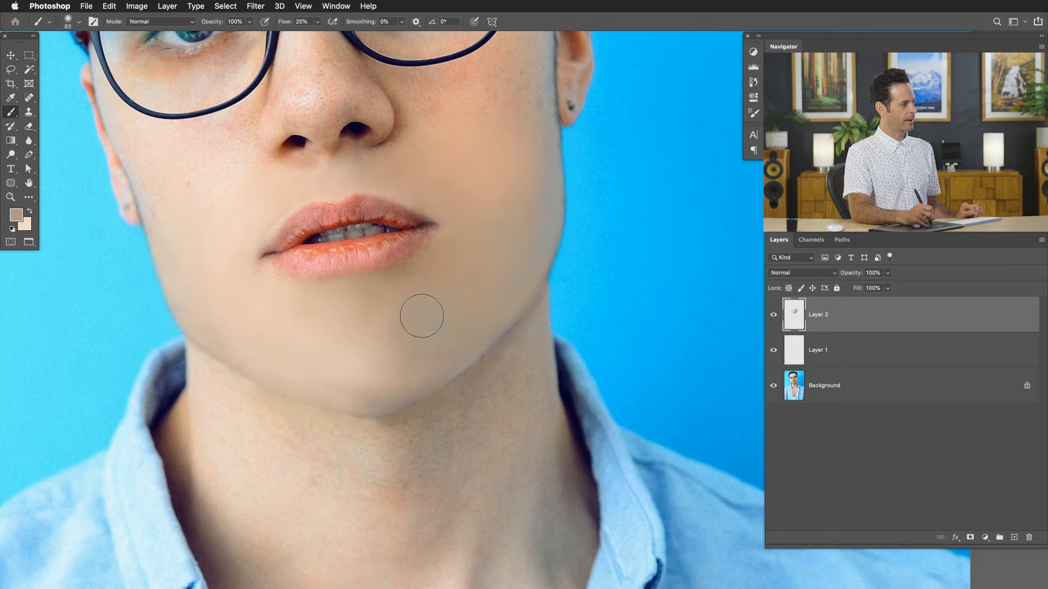
pyautogui.keyDown('alt'); pyautogui.click(368, 393); pyautogui.keyUp('alt')
pyautogui.moveTo(352, 405)
pyautogui.mouseDown()
pyautogui.moveTo(393, 419)
pyautogui.moveTo(386, 429)
pyautogui.moveTo(398, 419)
pyautogui.moveTo(365, 424)
pyautogui.moveTo(402, 418)
pyautogui.mouseUp()
pyautogui.keyDown('alt'); pyautogui.click(368, 435); pyautogui.keyUp('alt')
# - Clean up the shadowed jawline beside the chin with sampled skin tones, using a 26 px brush
pyautogui.moveTo(487, 368)
pyautogui.mouseDown()
pyautogui.moveTo(470, 374)
pyautogui.moveTo(488, 363)
pyautogui.mouseUp()
pyautogui.keyDown('alt'); pyautogui.click(475, 372); pyautogui.keyUp('alt')
pyautogui.moveTo(417, 361); pyautogui.dragTo(443, 393)
pyautogui.moveTo(509, 248); pyautogui.dragTo(451, 385)
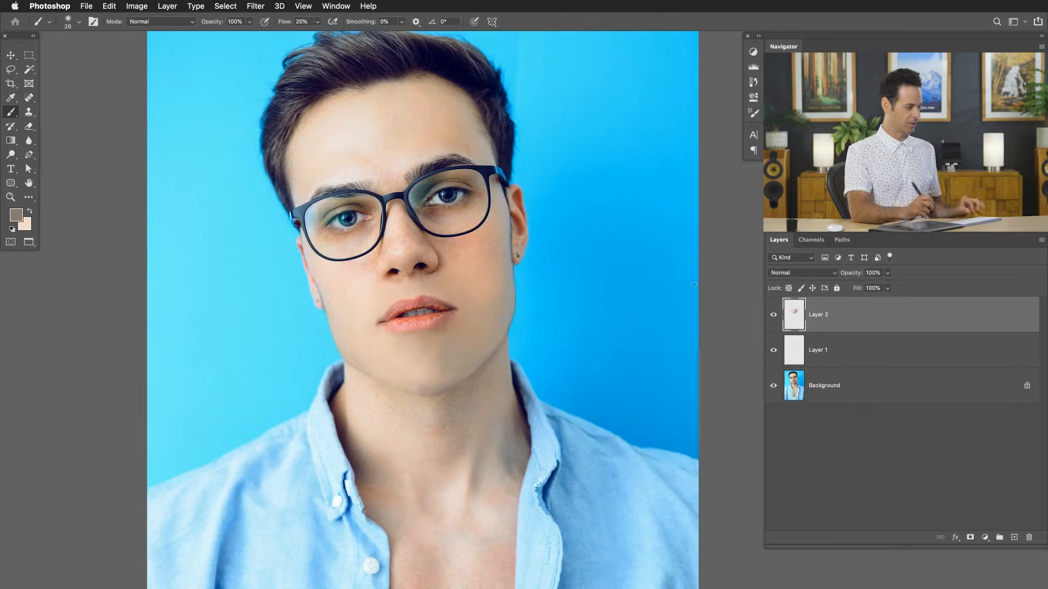
# - Add a new empty layer on top and hide Layer 2 so the original beard shows
pyautogui.press('shift+alt+super+n')
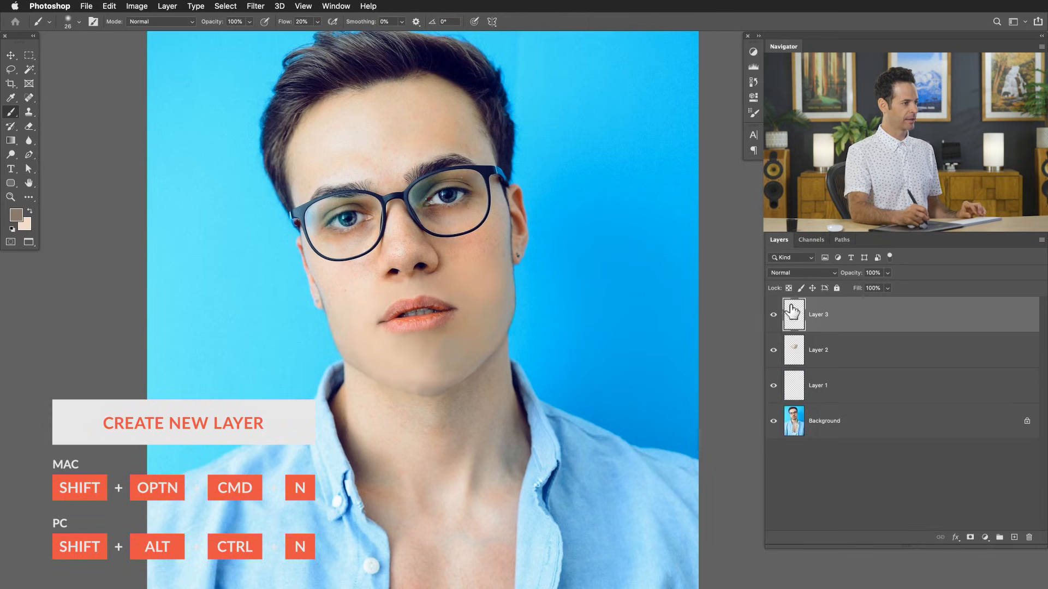
pyautogui.click(774, 352)
pyautogui.click(774, 352)
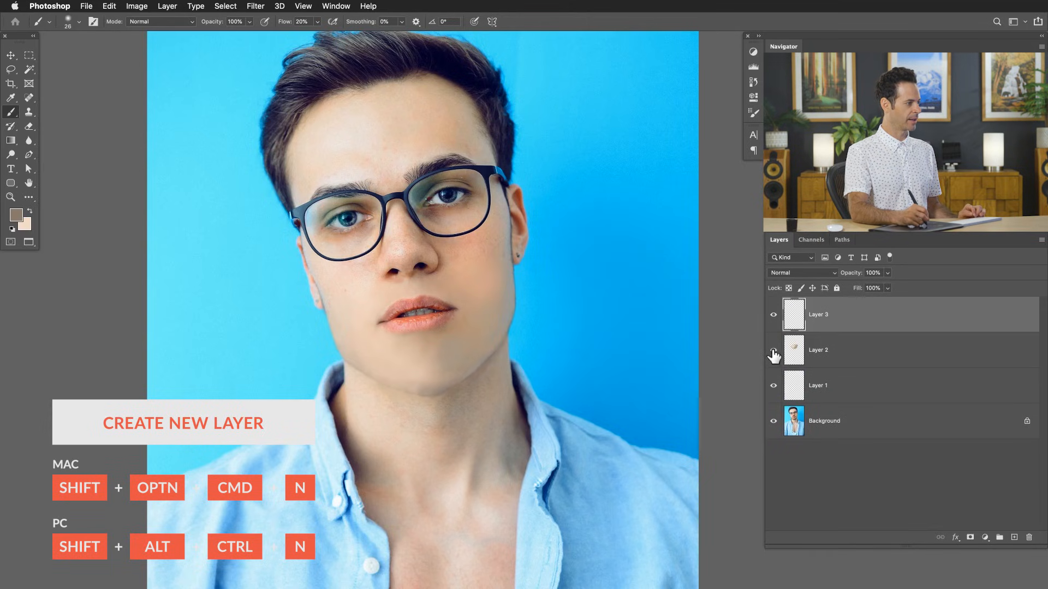
pyautogui.click(774, 350)
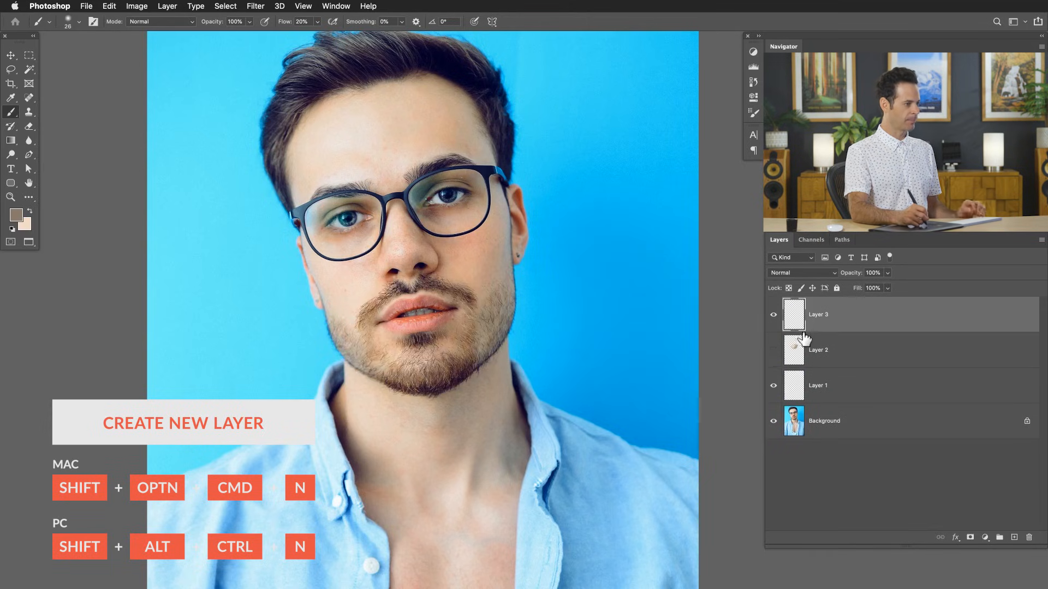
pyautogui.press('shift+alt+super+n')
pyautogui.keyDown('alt'); pyautogui.click(231, 278); pyautogui.keyUp('alt')
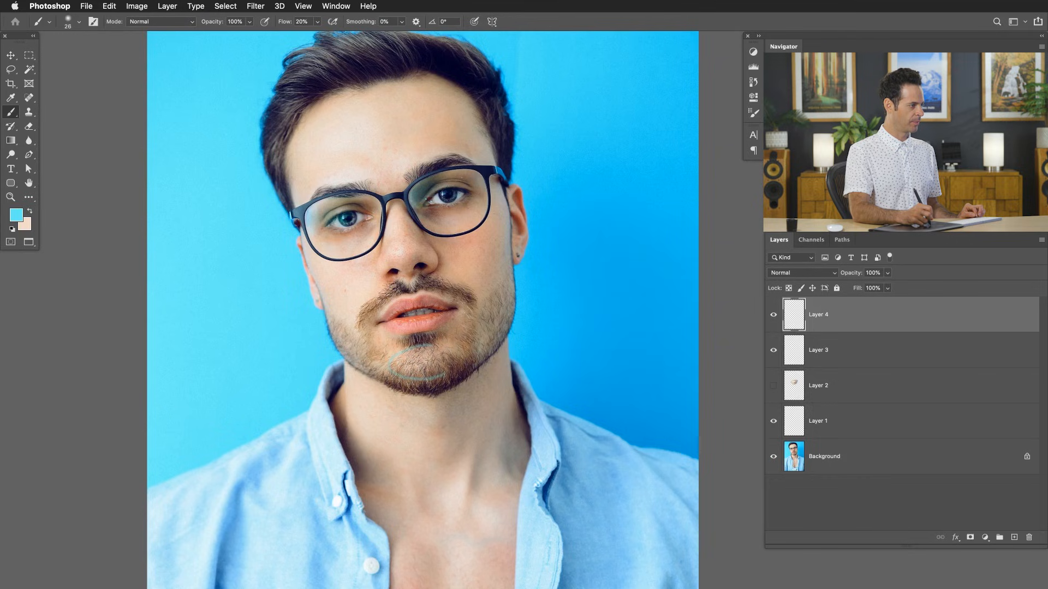
pyautogui.press('super+z')
pyautogui.press('Delete')
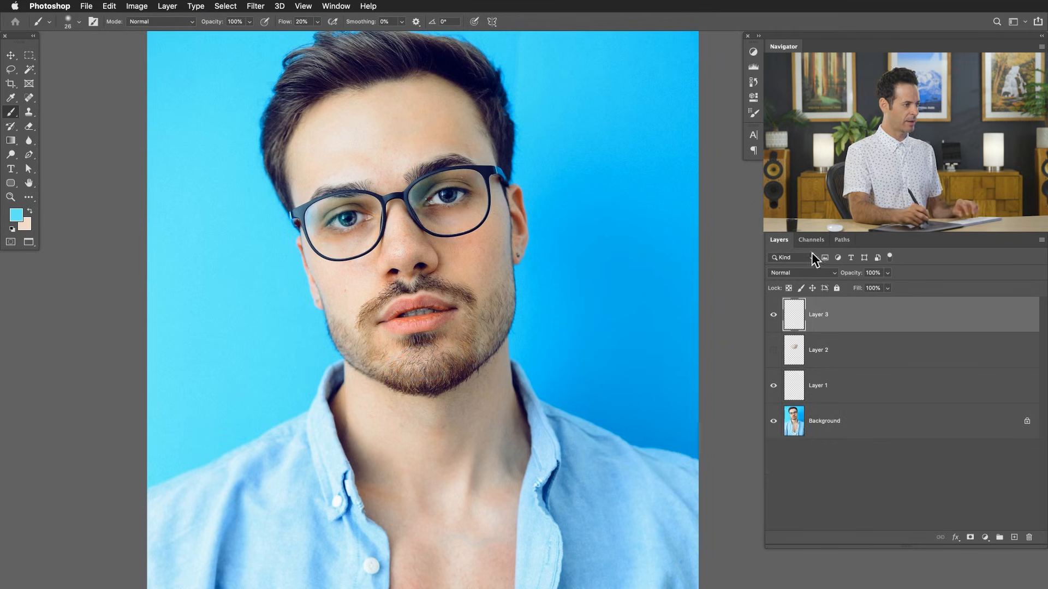
# - Clone the bearded lower face onto Layer 3 with the Clone Stamp and place the copy on the blue background beside the face
pyautogui.press('s')
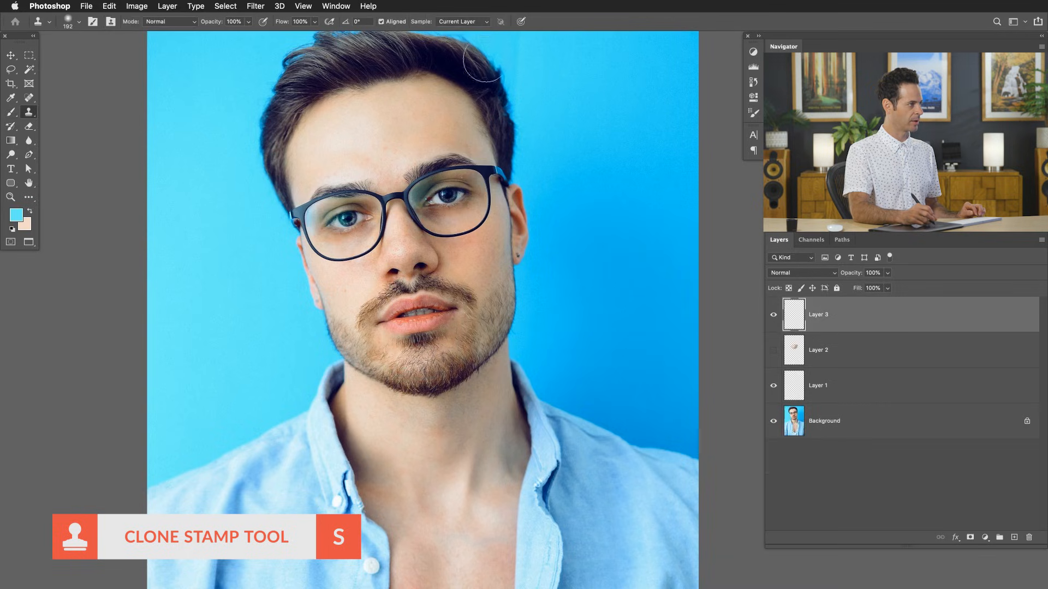
pyautogui.click(462, 30)
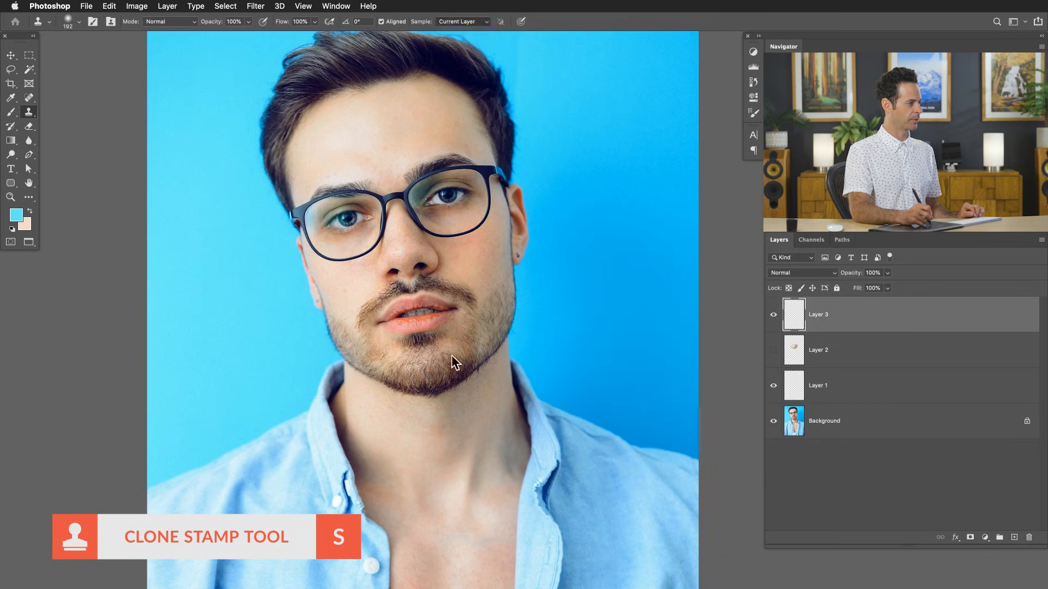
pyautogui.moveTo(583, 339)
pyautogui.mouseDown()
pyautogui.moveTo(612, 328)
pyautogui.moveTo(559, 337)
pyautogui.moveTo(542, 355)
pyautogui.moveTo(579, 370)
pyautogui.moveTo(655, 316)
pyautogui.moveTo(668, 256)
pyautogui.moveTo(635, 327)
pyautogui.moveTo(584, 257)
pyautogui.moveTo(557, 311)
pyautogui.moveTo(533, 321)
pyautogui.moveTo(512, 277)
pyautogui.moveTo(526, 297)
pyautogui.moveTo(533, 366)
pyautogui.moveTo(622, 326)
pyautogui.mouseUp()
pyautogui.press('v')
pyautogui.moveTo(604, 367)
pyautogui.mouseDown()
pyautogui.moveTo(667, 327)
pyautogui.moveTo(633, 344)
pyautogui.mouseUp()
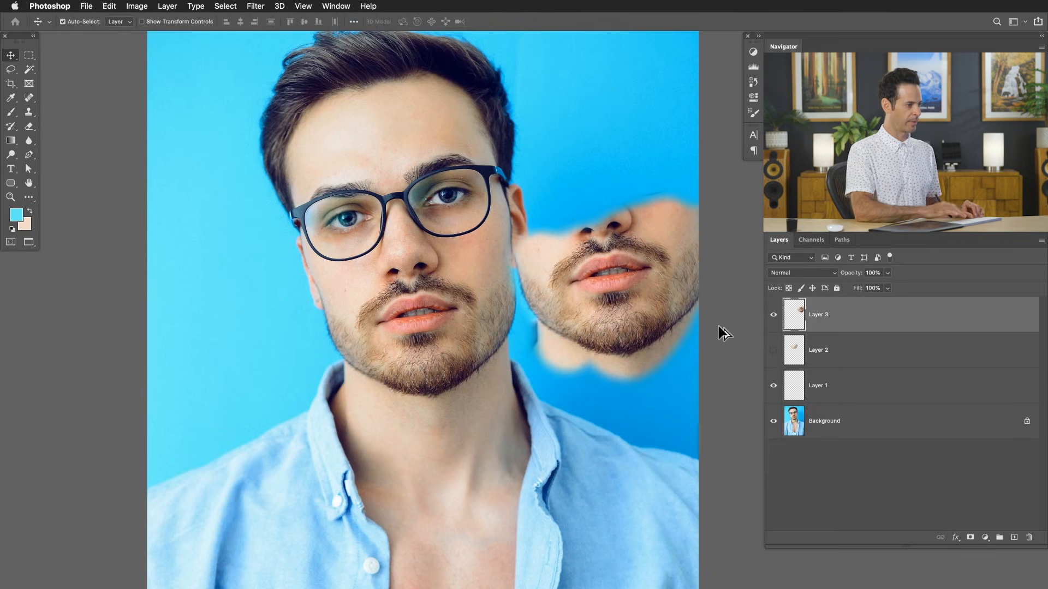
# - Add a new empty layer above the cloned beard and make Layer 2 visible again
pyautogui.hotkey('ctrl', 'shift', 'alt', 'n')
pyautogui.click(774, 385)
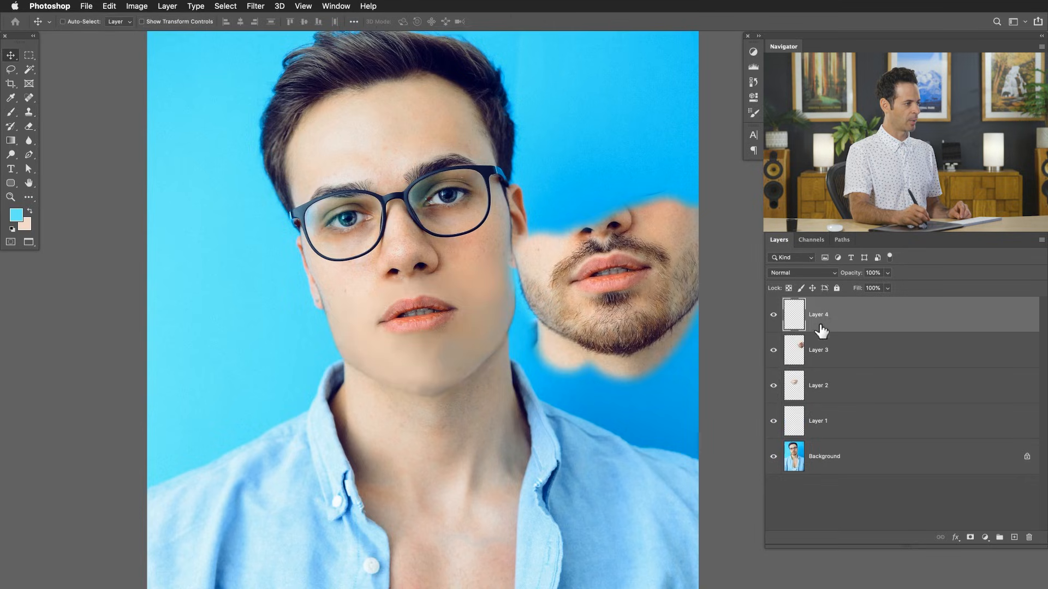
# - Shade the area below the lower lip with darker tones sampled from the cloned beard and chin, using a 237 px brush
pyautogui.press('b')
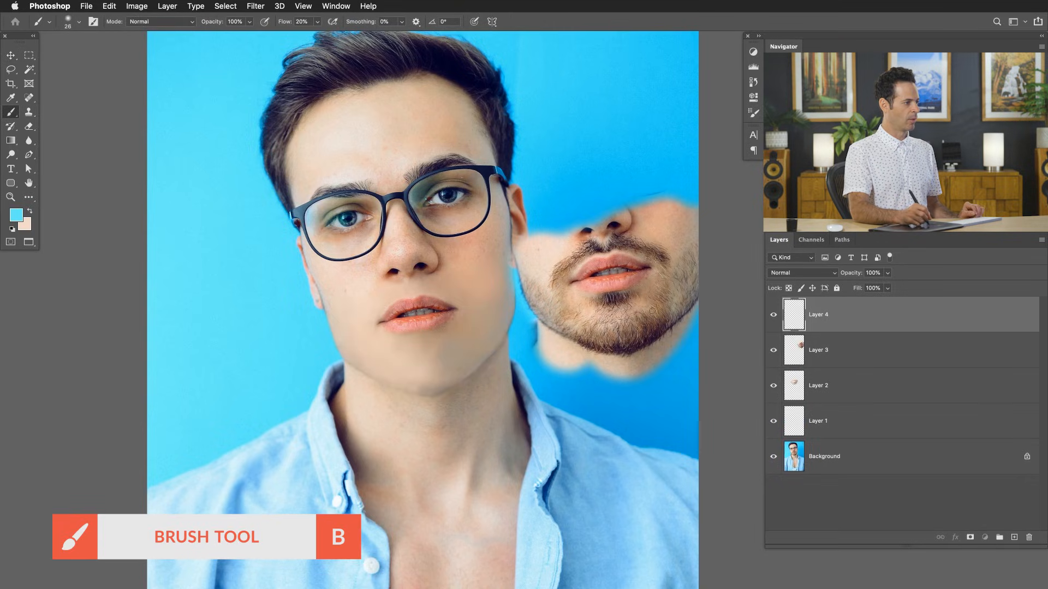
pyautogui.moveTo(419, 367); pyautogui.dragTo(435, 364)
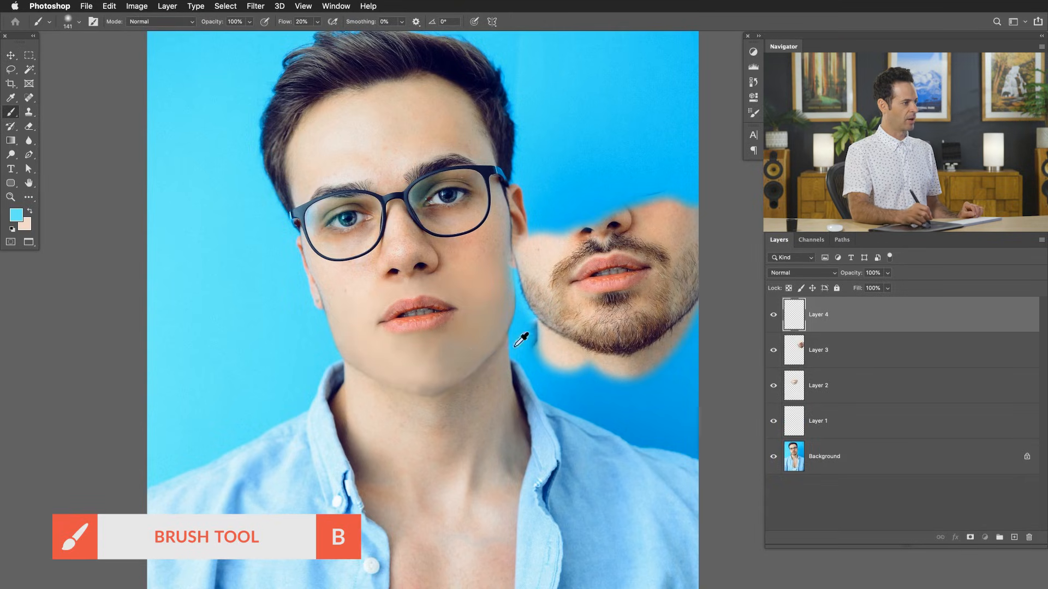
pyautogui.keyDown('alt'); pyautogui.click(643, 292); pyautogui.keyUp('alt')
pyautogui.moveTo(416, 346); pyautogui.dragTo(426, 342)
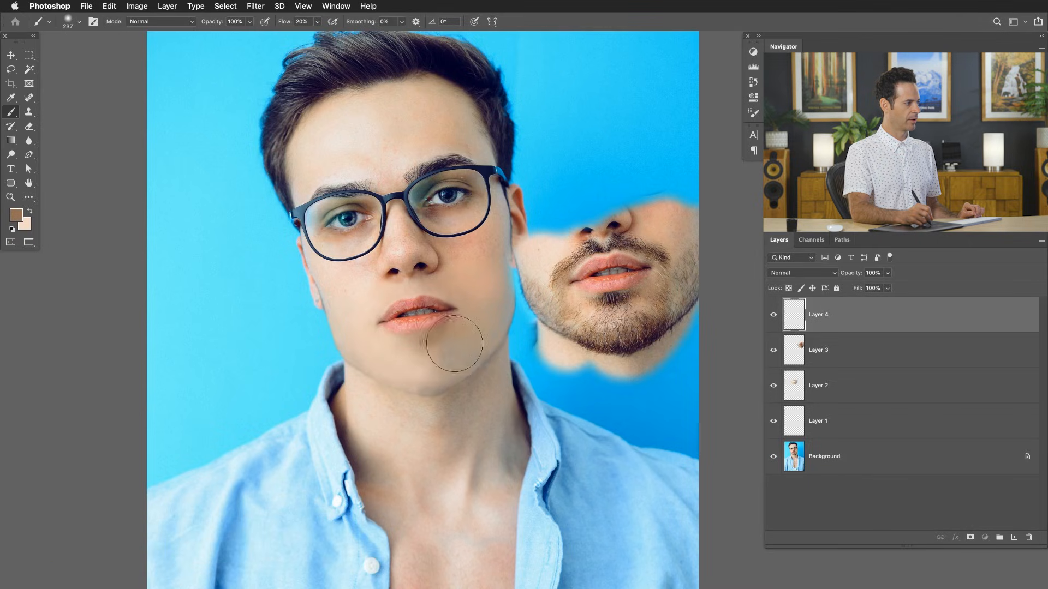
pyautogui.keyDown('alt'); pyautogui.click(404, 344); pyautogui.keyUp('alt')
pyautogui.keyDown('alt'); pyautogui.click(420, 350); pyautogui.keyUp('alt')
pyautogui.moveTo(404, 345)
pyautogui.mouseDown()
pyautogui.moveTo(444, 358)
pyautogui.moveTo(453, 376)
pyautogui.mouseUp()
pyautogui.keyDown('alt'); pyautogui.click(425, 343); pyautogui.keyUp('alt')
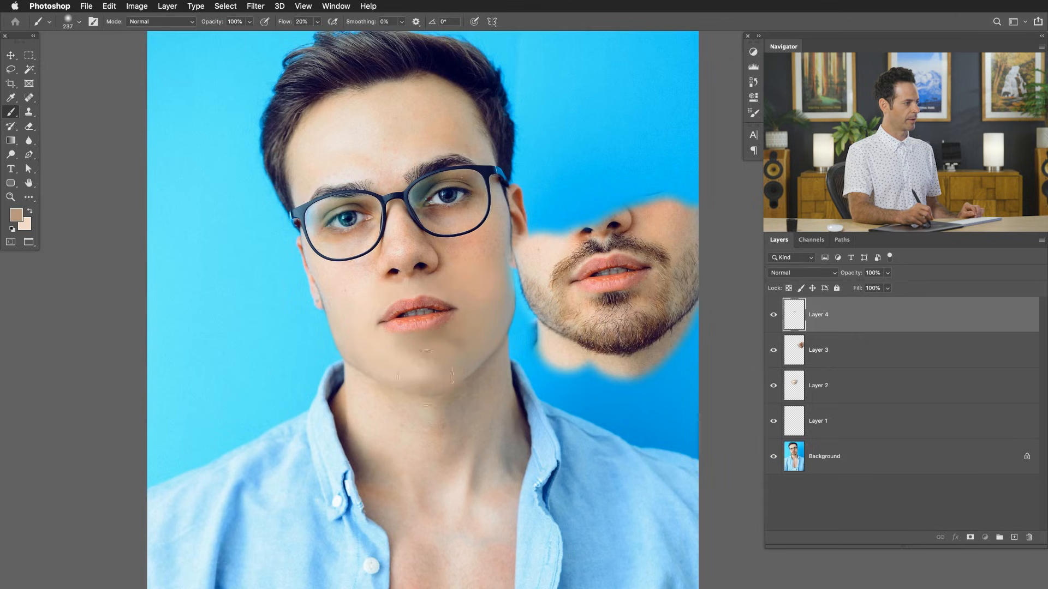
# - Build up the chin's highlight and shading with a light tone from the cloned face and tones sampled around the chin
pyautogui.keyDown('alt'); pyautogui.click(593, 314); pyautogui.keyUp('alt')
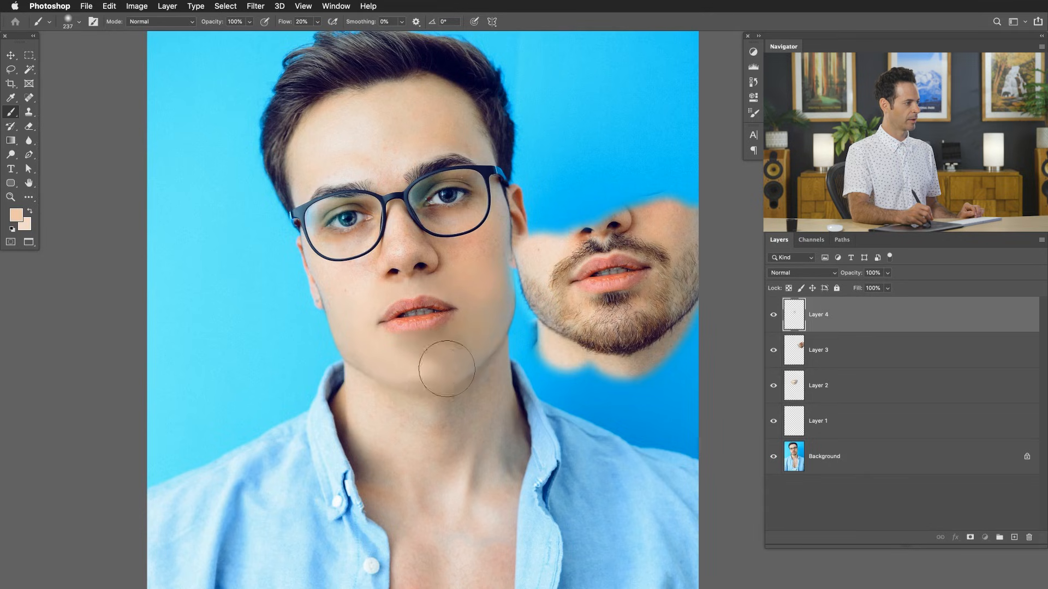
pyautogui.keyDown('alt'); pyautogui.click(428, 385); pyautogui.keyUp('alt')
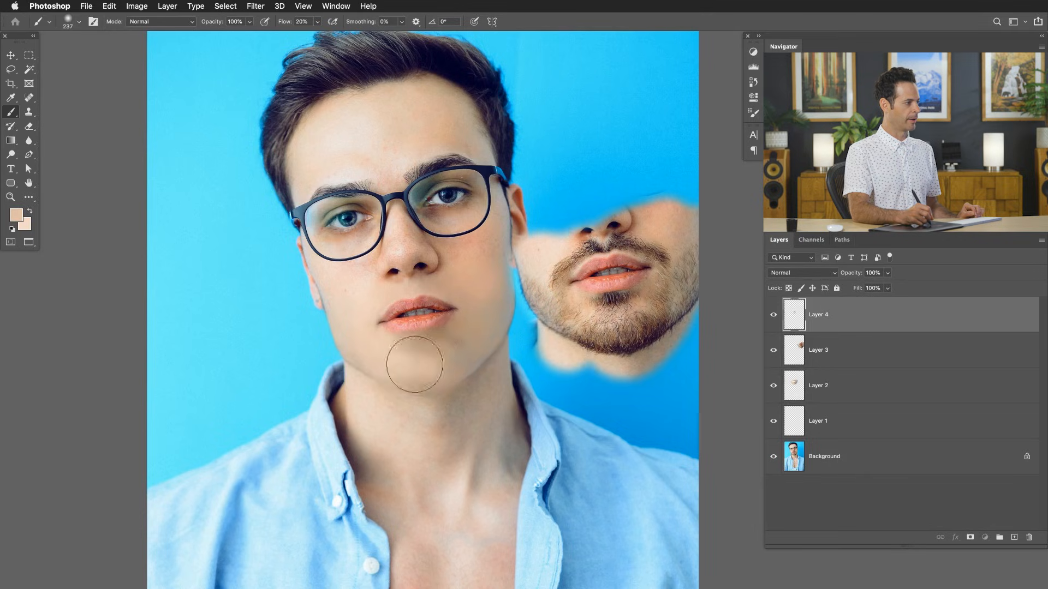
pyautogui.keyDown('alt'); pyautogui.click(449, 362); pyautogui.keyUp('alt')
pyautogui.keyDown('alt'); pyautogui.click(408, 355); pyautogui.keyUp('alt')
pyautogui.keyDown('alt'); pyautogui.click(461, 339); pyautogui.keyUp('alt')
pyautogui.keyDown('alt'); pyautogui.click(420, 343); pyautogui.keyUp('alt')
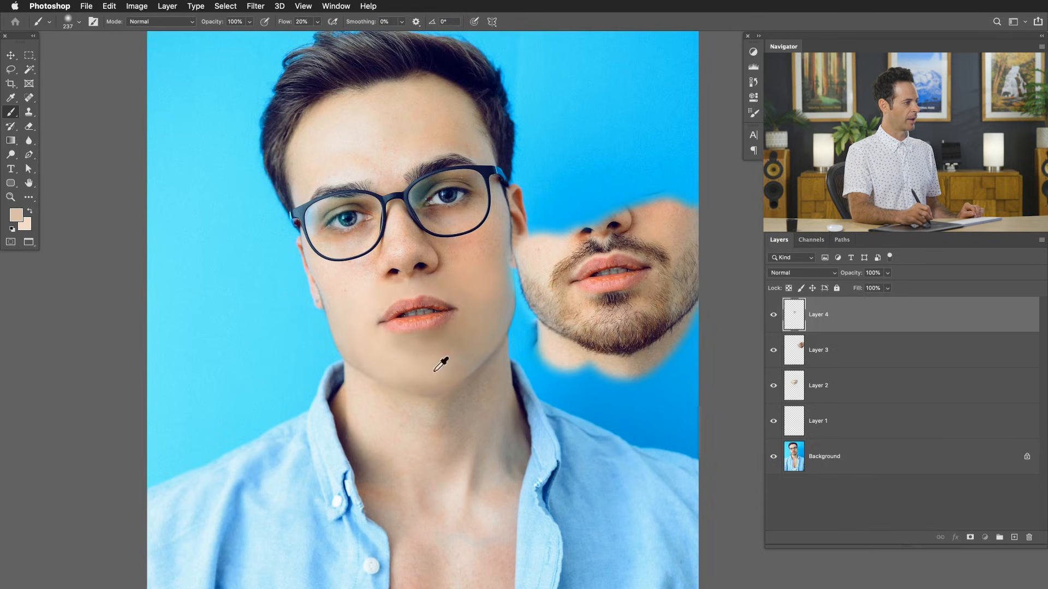
# - Brighten the lit side of the chin with a light skin tone sampled from the cloned face
pyautogui.keyDown('alt'); pyautogui.click(589, 308); pyautogui.keyUp('alt')
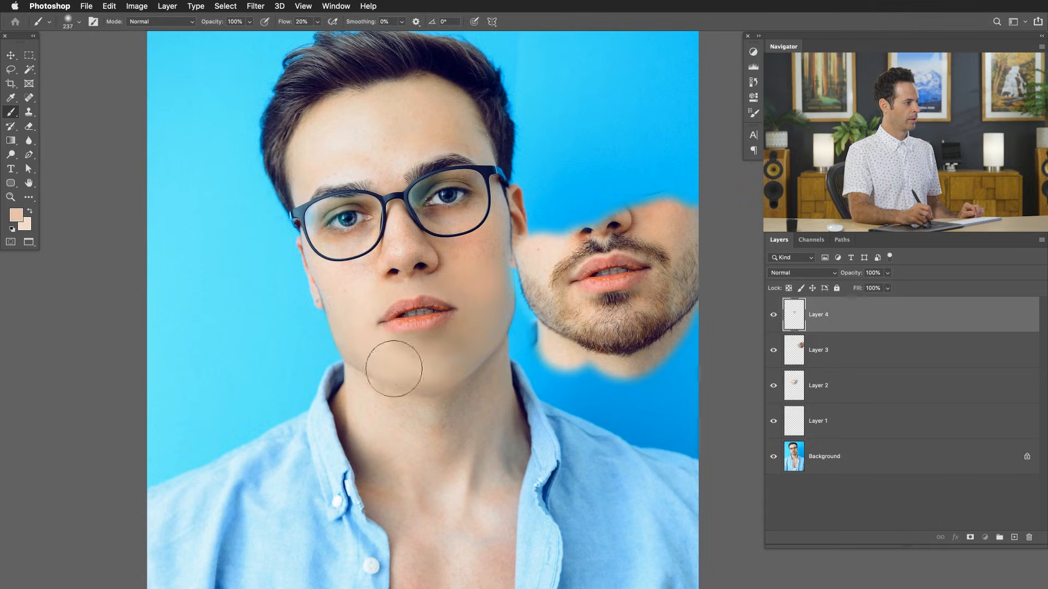
pyautogui.moveTo(414, 366)
pyautogui.mouseDown()
pyautogui.moveTo(428, 365)
pyautogui.moveTo(412, 379)
pyautogui.mouseUp()
pyautogui.moveTo(502, 409); pyautogui.dragTo(476, 418)
pyautogui.moveTo(481, 435); pyautogui.dragTo(417, 387)
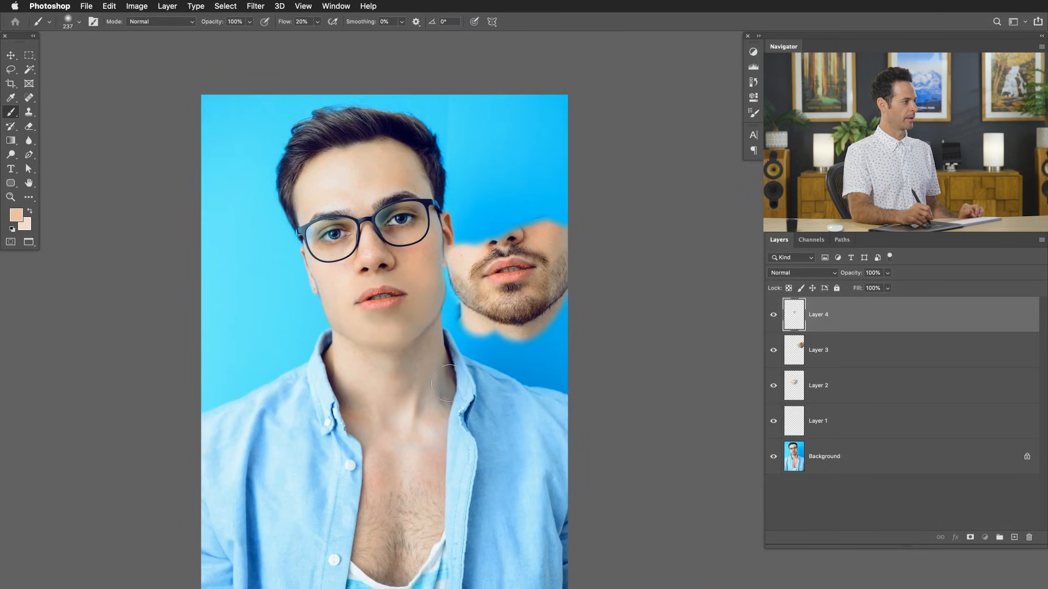
# - Blend the shading between the chin and the corners of the mouth with sampled tones, using a 237 px brush
pyautogui.keyDown('alt'); pyautogui.click(389, 334); pyautogui.keyUp('alt')
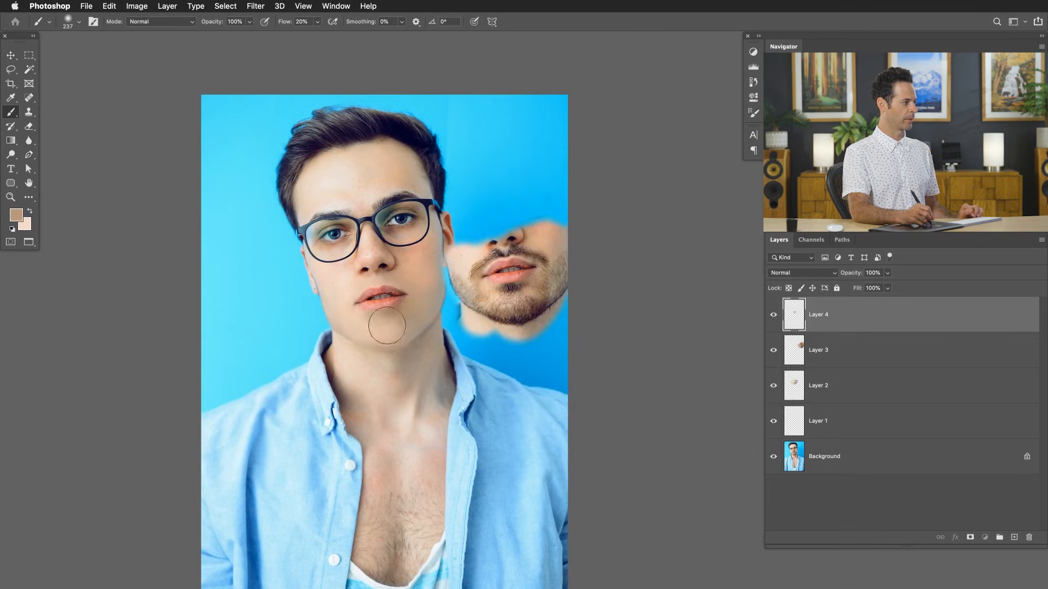
pyautogui.keyDown('alt'); pyautogui.click(375, 328); pyautogui.keyUp('alt')
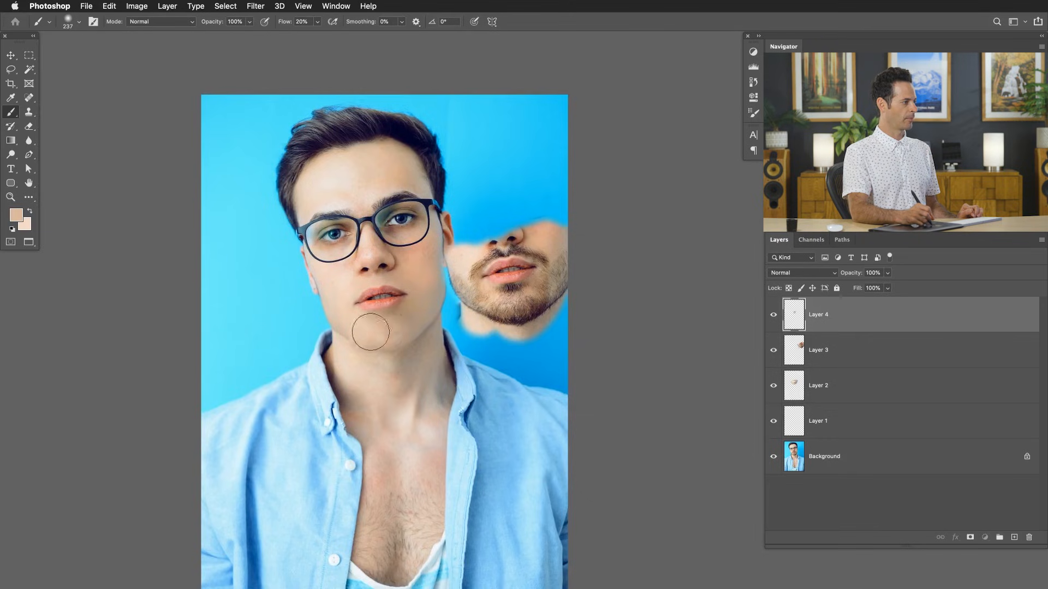
pyautogui.keyDown('alt'); pyautogui.click(371, 324); pyautogui.keyUp('alt')
pyautogui.keyDown('alt'); pyautogui.click(350, 323); pyautogui.keyUp('alt')
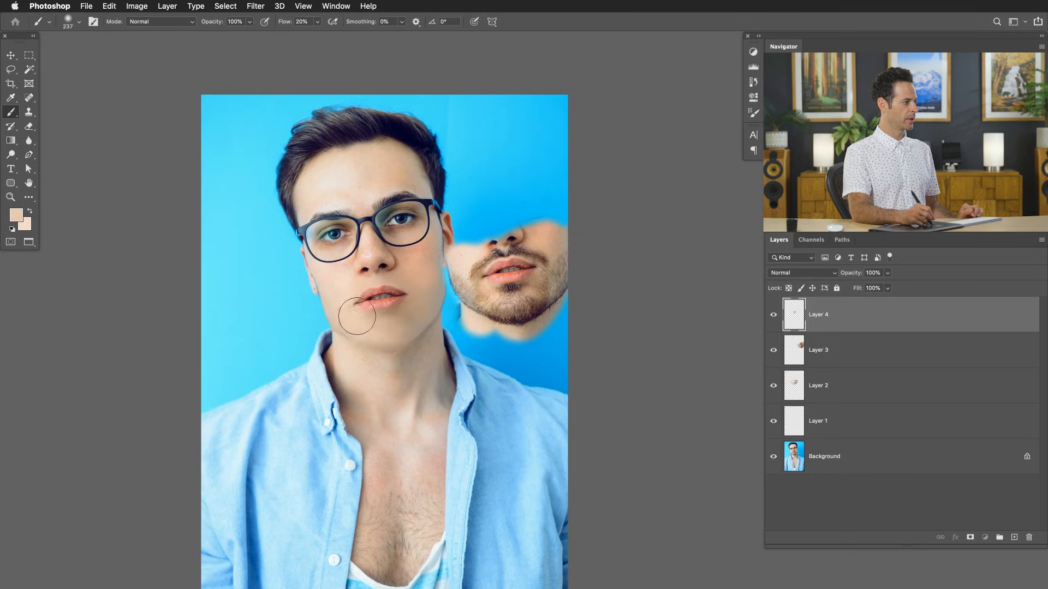
pyautogui.keyDown('alt'); pyautogui.click(408, 309); pyautogui.keyUp('alt')
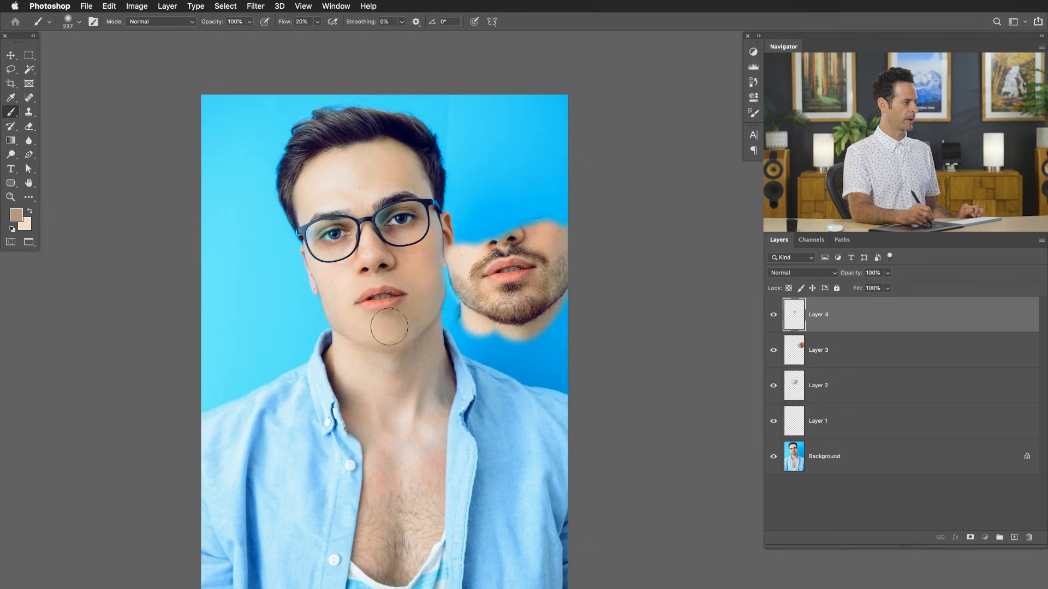
pyautogui.moveTo(405, 316); pyautogui.dragTo(388, 314)
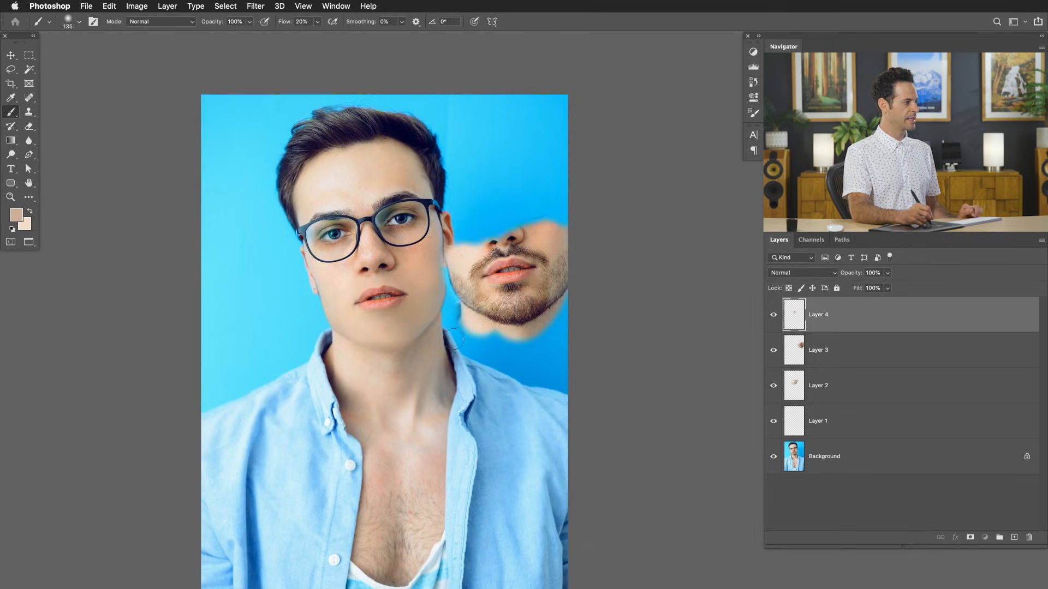
# - Soften the skin around the mouth with tones sampled from the cheeks and chin, using a 334 px brush
pyautogui.moveTo(385, 350); pyautogui.dragTo(406, 347)
pyautogui.moveTo(418, 273); pyautogui.dragTo(437, 273)
pyautogui.keyDown('alt'); pyautogui.click(421, 281); pyautogui.keyUp('alt')
pyautogui.keyDown('alt'); pyautogui.click(352, 300); pyautogui.keyUp('alt')
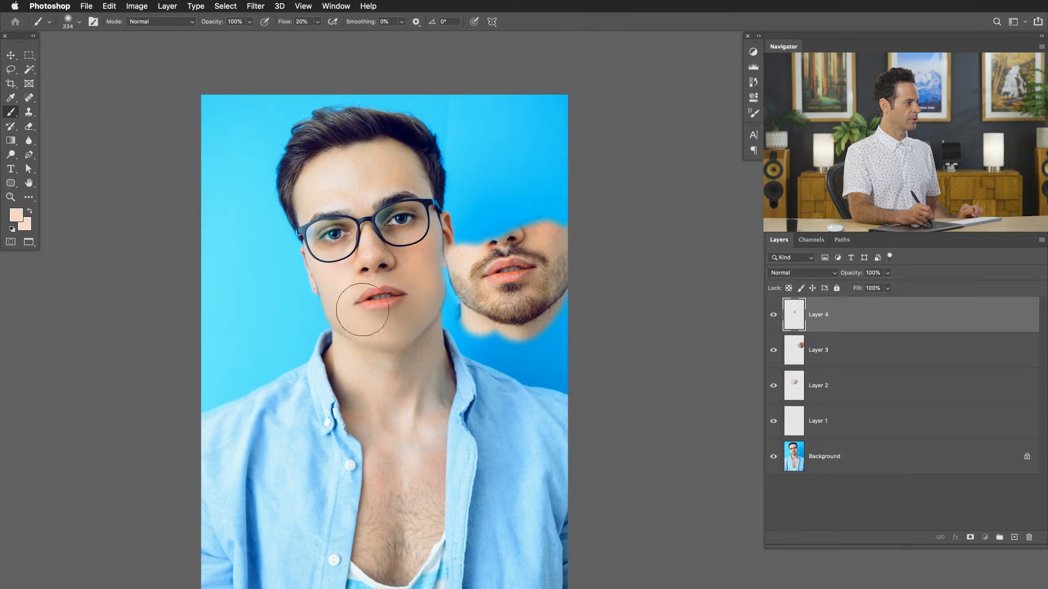
pyautogui.keyDown('alt'); pyautogui.click(407, 266); pyautogui.keyUp('alt')
pyautogui.keyDown('alt'); pyautogui.click(347, 275); pyautogui.keyUp('alt')
pyautogui.keyDown('alt'); pyautogui.click(384, 334); pyautogui.keyUp('alt')
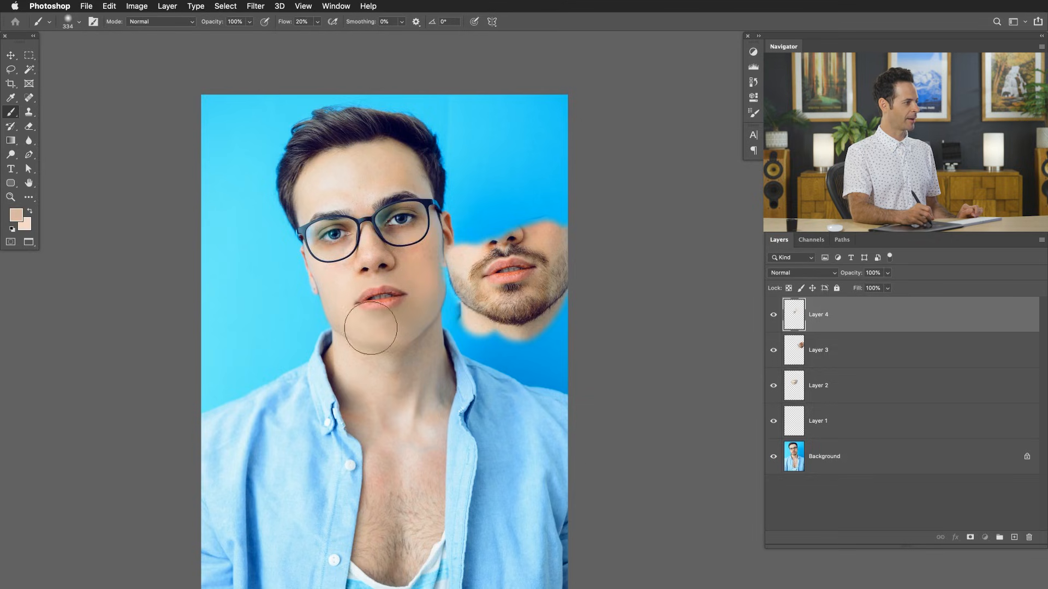
# - Smooth the chin below the mouth with tones sampled around it, using 112 px and 234 px brushes
pyautogui.moveTo(382, 343); pyautogui.dragTo(368, 342)
pyautogui.keyDown('alt'); pyautogui.click(403, 342); pyautogui.keyUp('alt')
pyautogui.keyDown('alt'); pyautogui.click(388, 338); pyautogui.keyUp('alt')
pyautogui.keyDown('ctrl'); pyautogui.keyDown('alt'); pyautogui.moveTo(499, 296); pyautogui.dragTo(489, 296); pyautogui.keyUp('alt'); pyautogui.keyUp('ctrl')
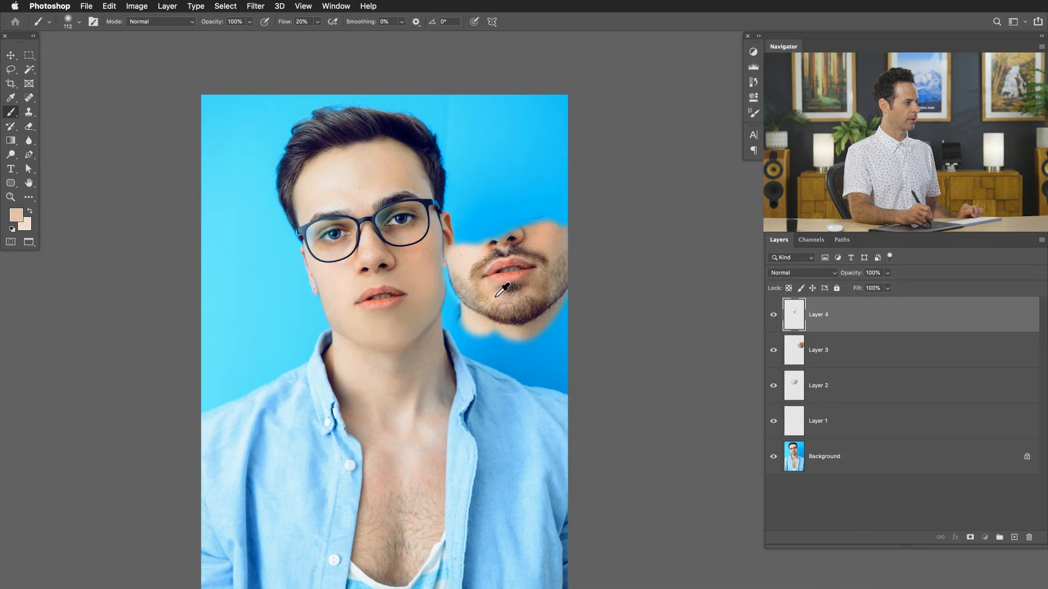
pyautogui.keyDown('ctrl'); pyautogui.keyDown('alt'); pyautogui.moveTo(367, 335); pyautogui.dragTo(391, 335); pyautogui.keyUp('alt'); pyautogui.keyUp('ctrl')
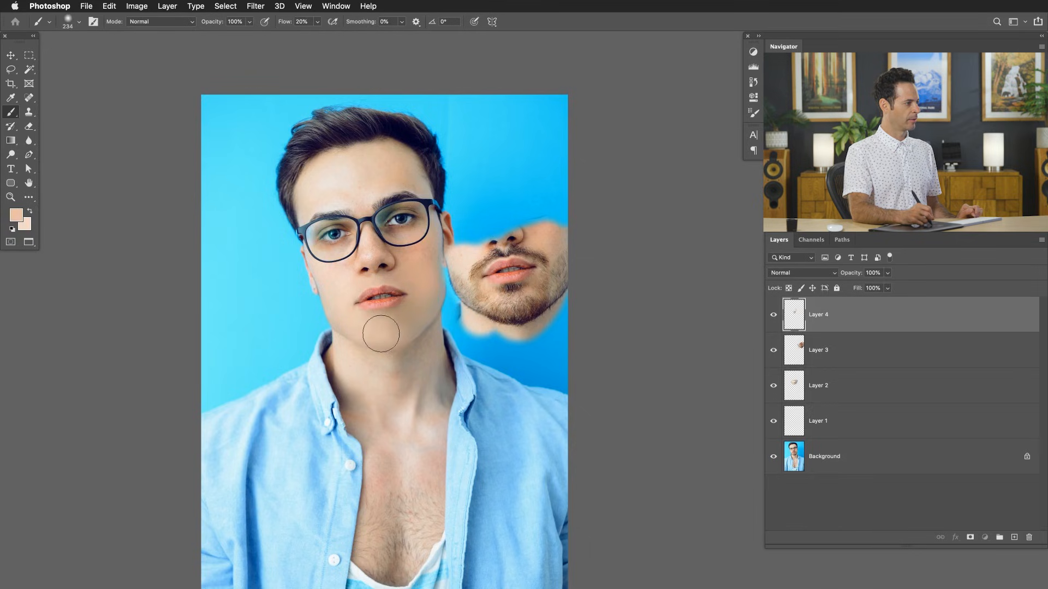
pyautogui.keyDown('alt'); pyautogui.click(421, 329); pyautogui.keyUp('alt')
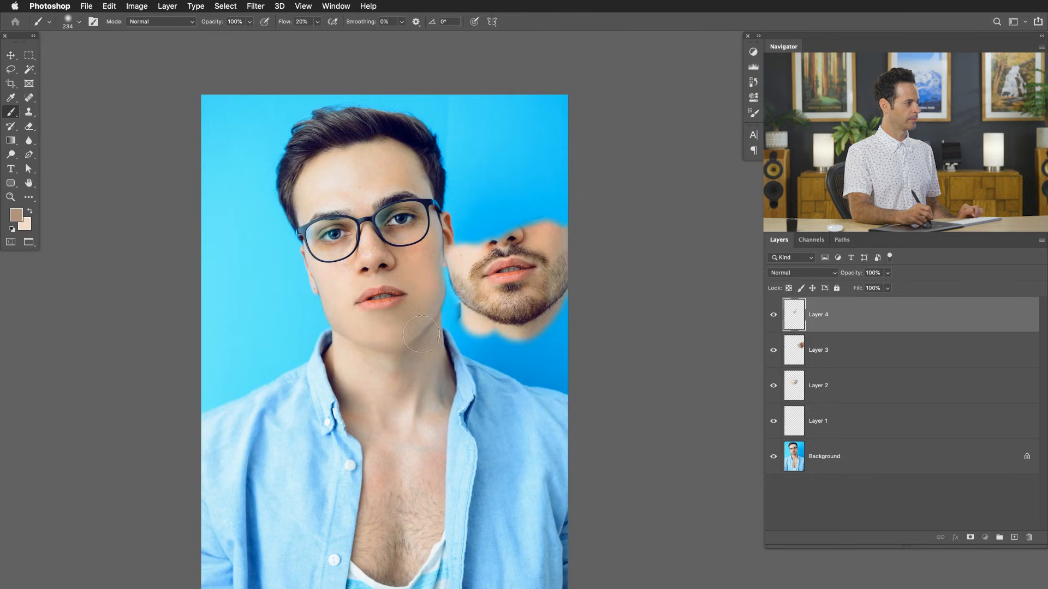
# - Compare the chin shading with Layer 4 hidden and shown, and switch to a 102 px Eraser
pyautogui.click(774, 316)
pyautogui.click(775, 317)
pyautogui.click(775, 317)
pyautogui.click(775, 317)
pyautogui.keyDown('ctrl'); pyautogui.keyDown('alt'); pyautogui.moveTo(415, 356); pyautogui.dragTo(407, 357); pyautogui.keyUp('alt'); pyautogui.keyUp('ctrl')
pyautogui.press('e')
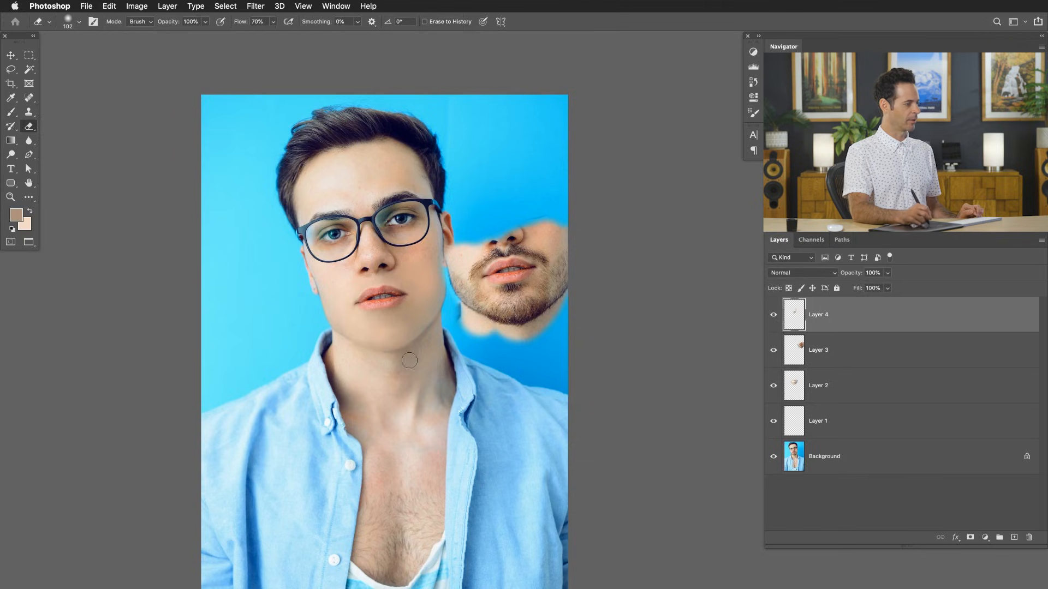
pyautogui.click(774, 316)
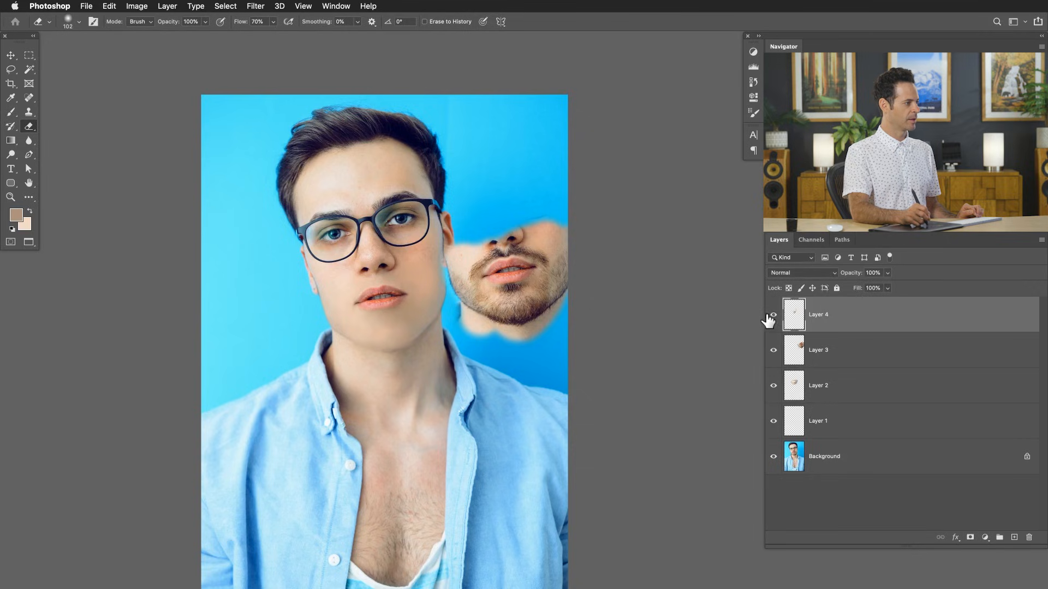
# - Hide the cloned reference on Layer 3 and paint the skin below the lower lip with tones sampled from the chin
pyautogui.press('b')
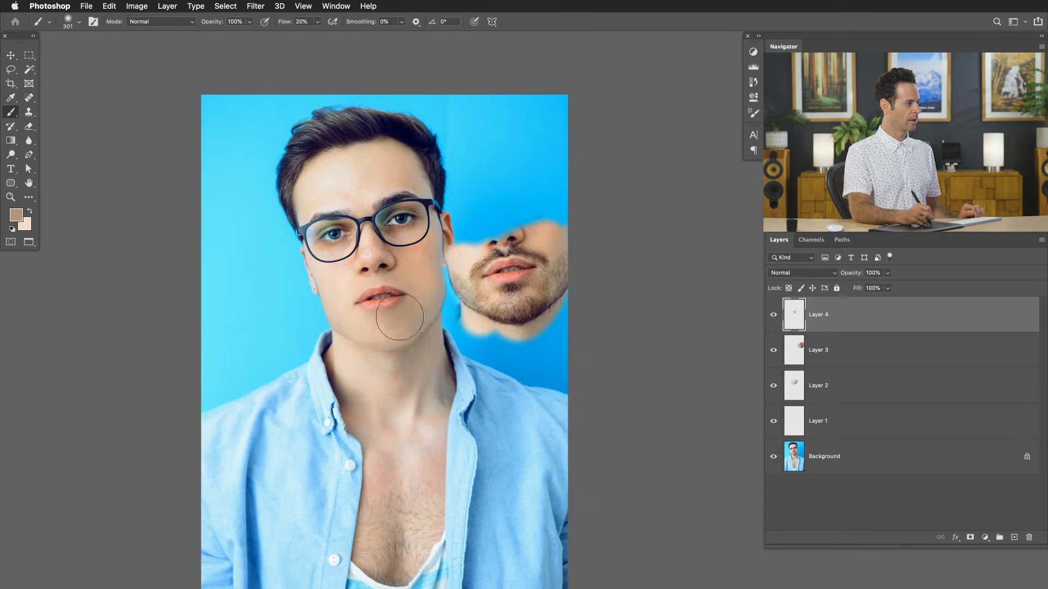
pyautogui.click(774, 350)
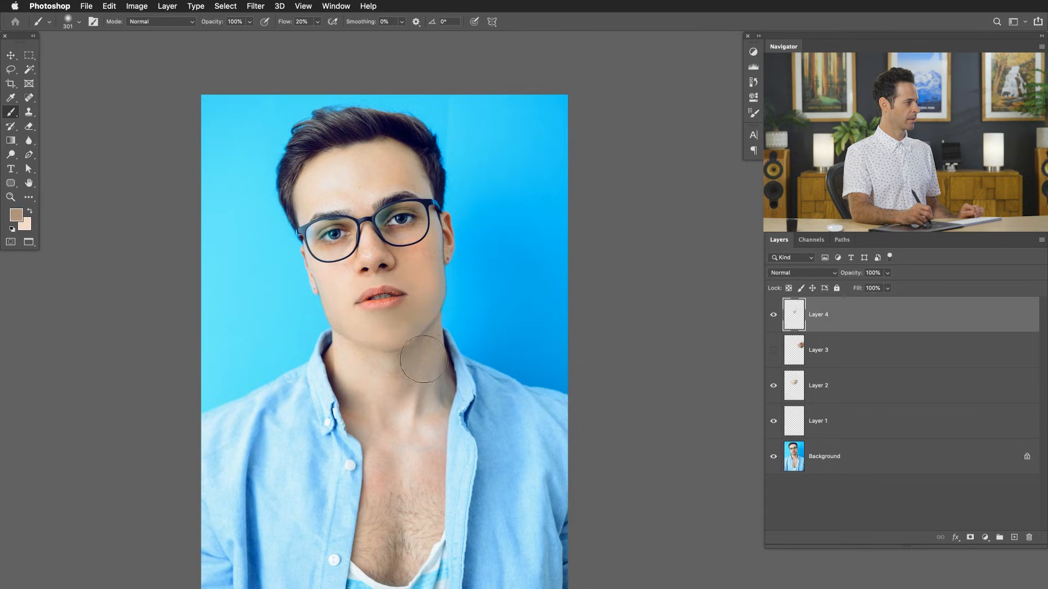
pyautogui.keyDown('alt'); pyautogui.click(386, 329); pyautogui.keyUp('alt')
pyautogui.moveTo(412, 316); pyautogui.dragTo(387, 313)
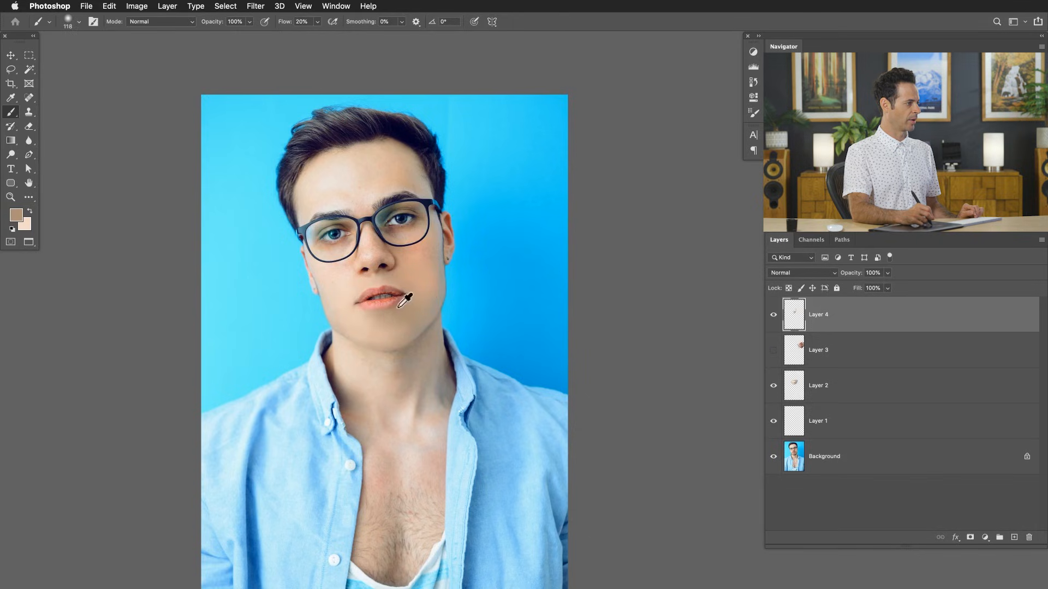
pyautogui.keyDown('alt'); pyautogui.click(379, 333); pyautogui.keyUp('alt')
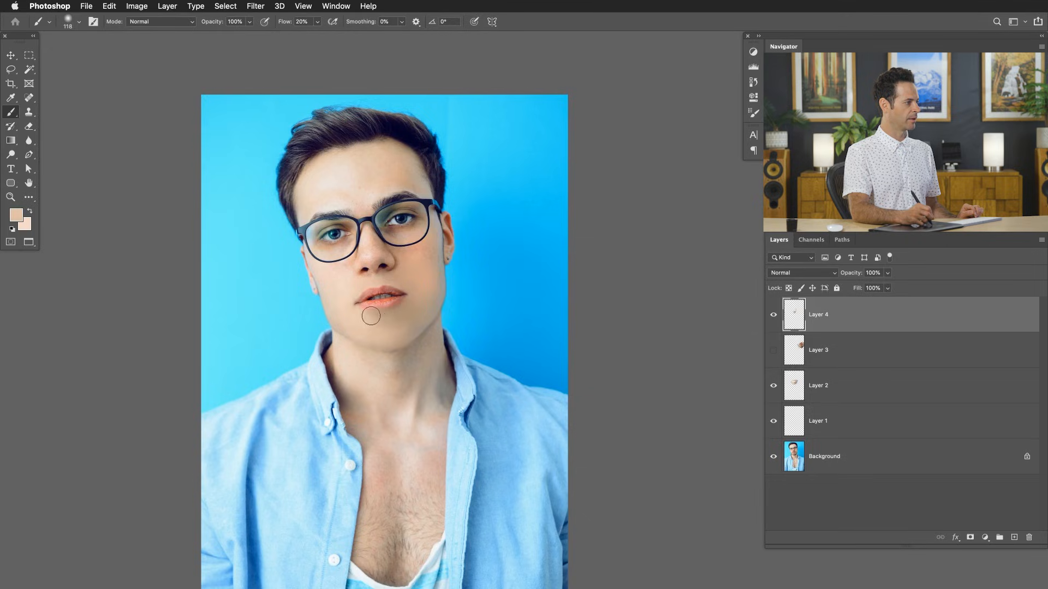
pyautogui.keyDown('alt'); pyautogui.click(410, 310); pyautogui.keyUp('alt')
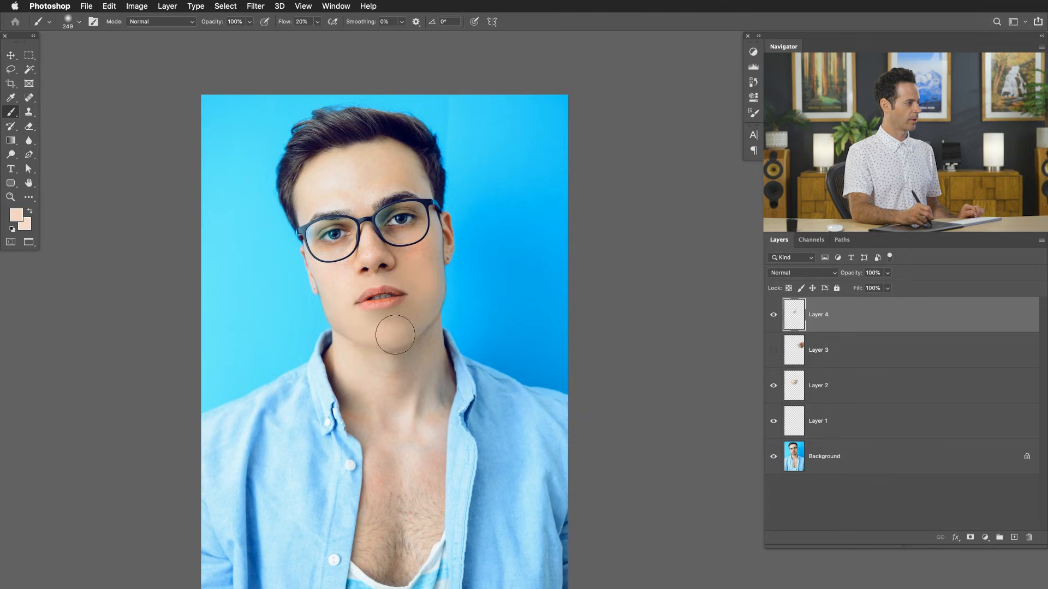
# - Even out the chin and the area under the lips with newly sampled tones, using 249 px and 163 px brushes, and check Layer 4
pyautogui.keyDown('alt'); pyautogui.click(405, 322); pyautogui.keyUp('alt')
pyautogui.keyDown('alt'); pyautogui.click(391, 333); pyautogui.keyUp('alt')
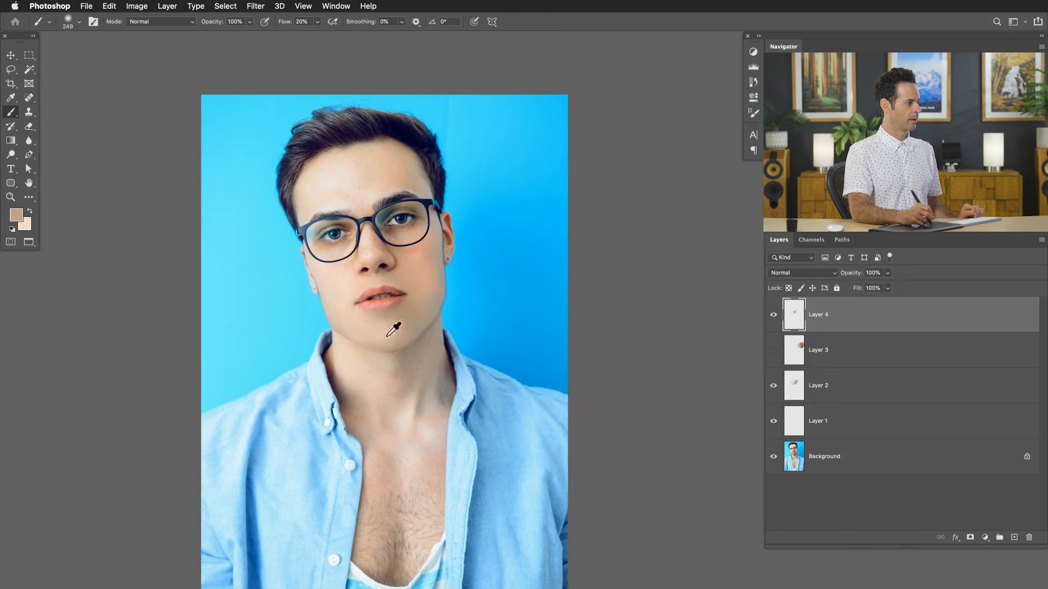
pyautogui.moveTo(387, 329); pyautogui.dragTo(379, 330)
pyautogui.keyDown('alt'); pyautogui.click(343, 318); pyautogui.keyUp('alt')
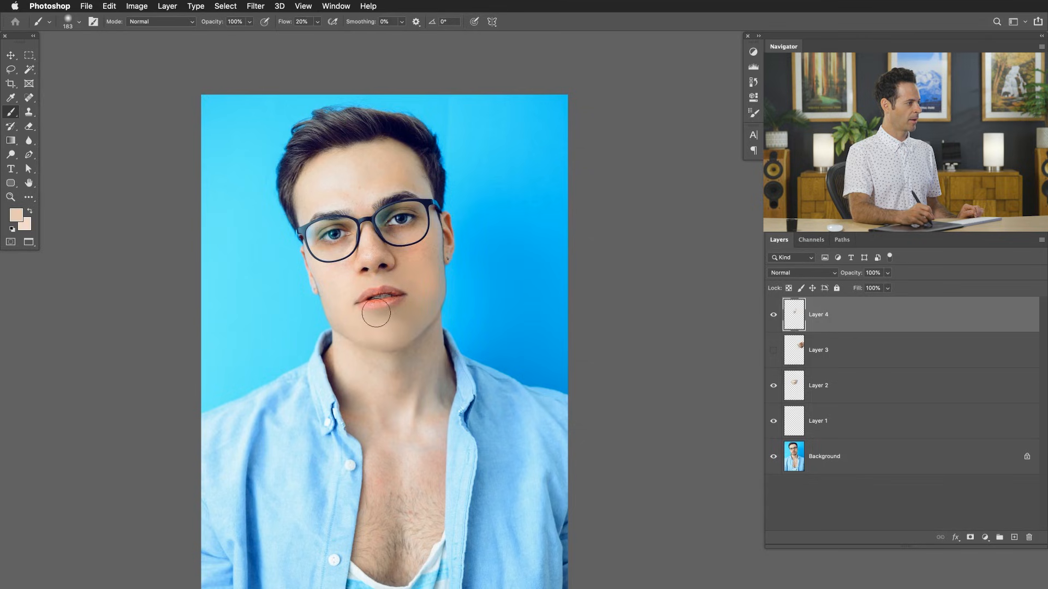
pyautogui.keyDown('alt'); pyautogui.click(385, 315); pyautogui.keyUp('alt')
pyautogui.click(773, 315)
pyautogui.press('e')
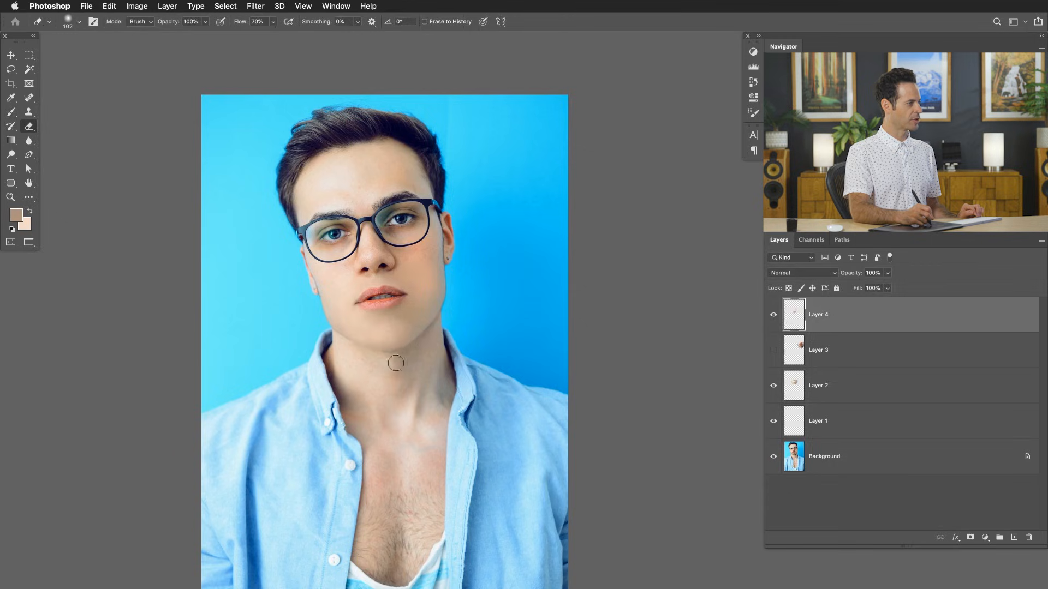
# - Delete the hidden reference Layer 3 and group Layer 4, Layer 2 and Layer 1
pyautogui.click(840, 356)
pyautogui.press('BackSpace')
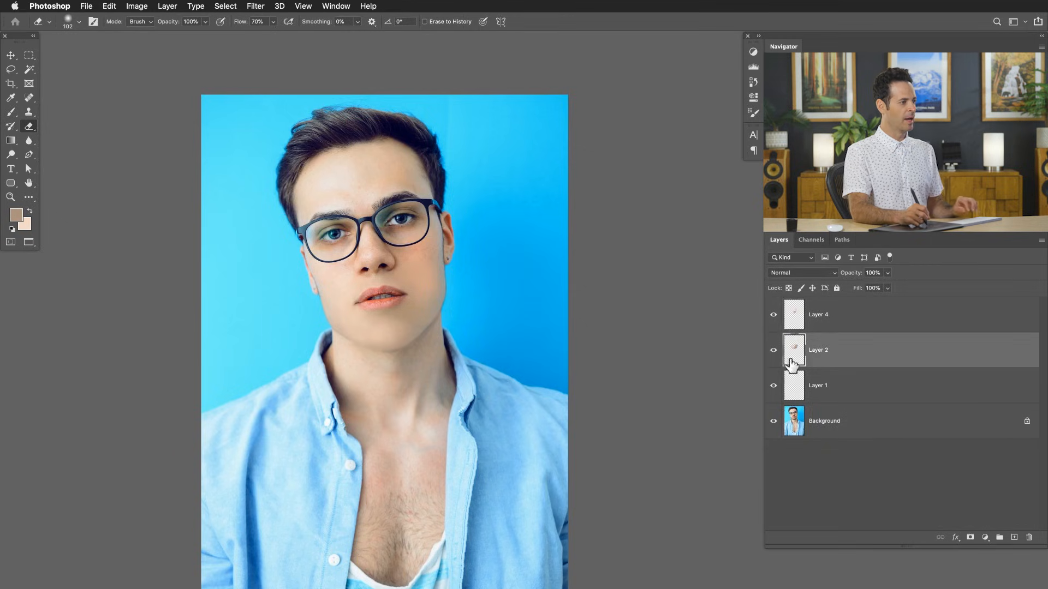
pyautogui.keyDown('shift'); pyautogui.click(838, 328); pyautogui.keyUp('shift')
pyautogui.keyDown('shift'); pyautogui.click(837, 381); pyautogui.keyUp('shift')
pyautogui.press('super+g')
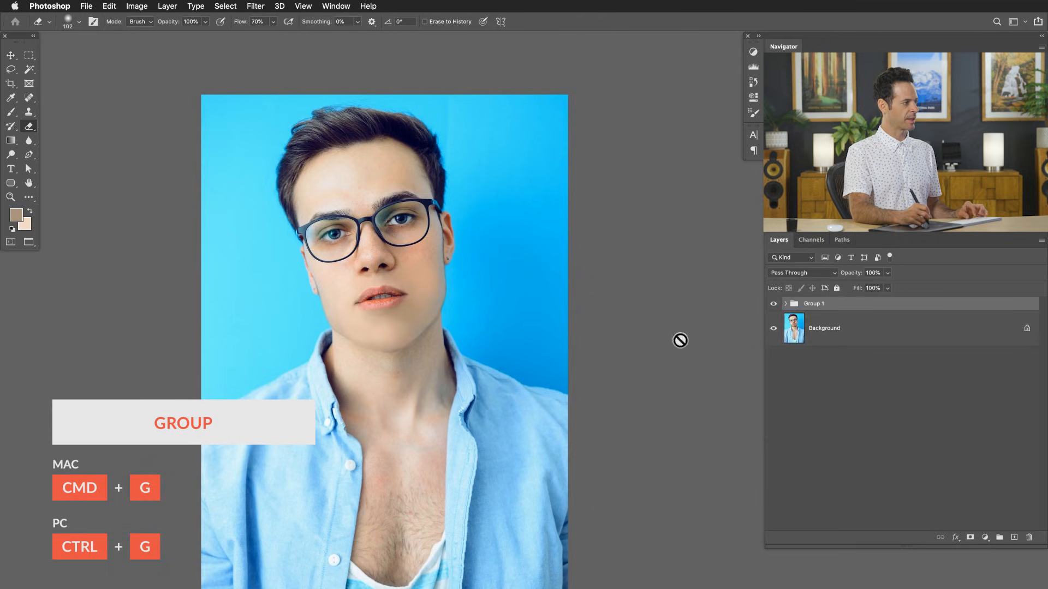
# - Compare the portrait with the retouching group hidden and shown, up close and at a reduced view
pyautogui.click(774, 305)
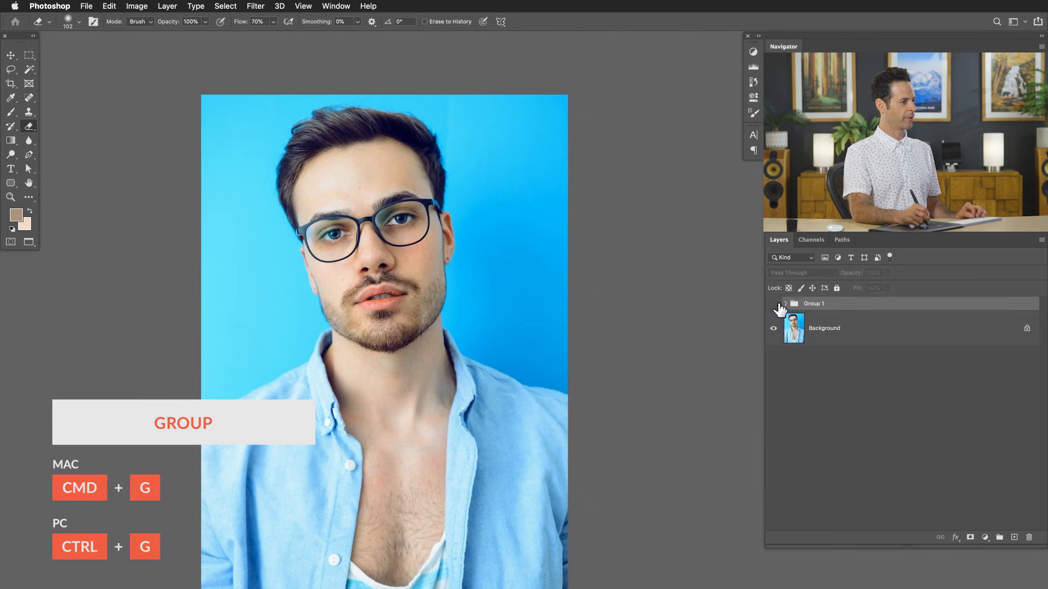
pyautogui.click(774, 304)
pyautogui.scroll(-3, 533, 374)
pyautogui.moveTo(488, 419); pyautogui.dragTo(475, 364)
pyautogui.click(774, 304)
pyautogui.click(774, 304)
pyautogui.click(774, 304)
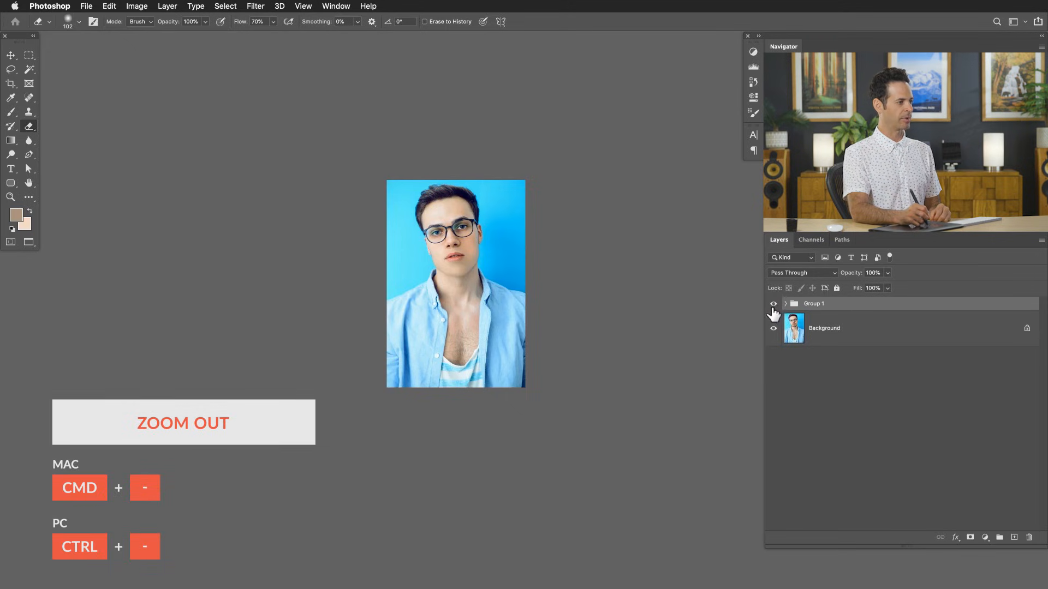
pyautogui.click(774, 305)
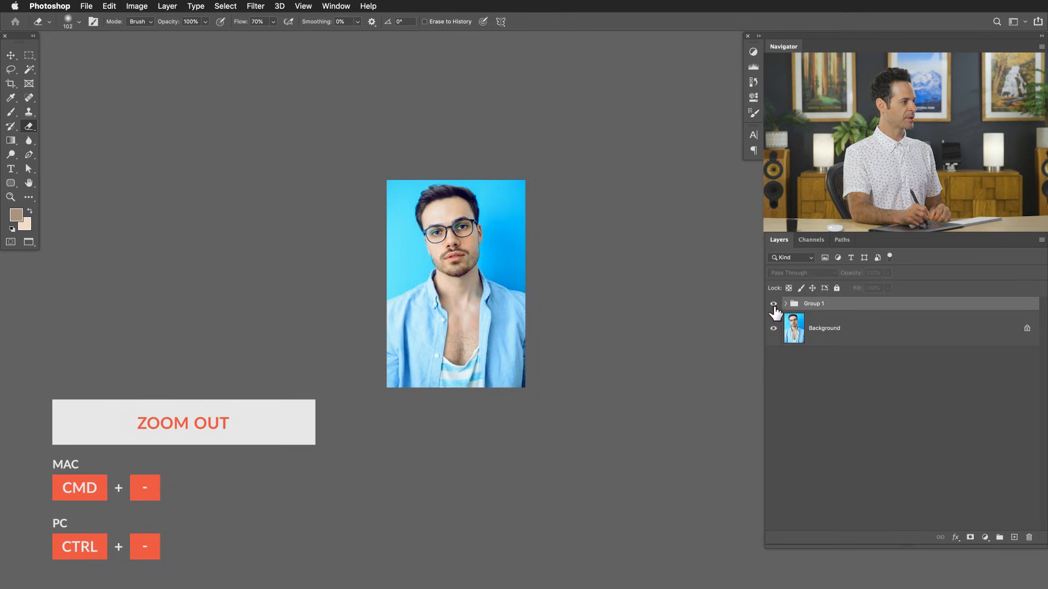
pyautogui.click(775, 306)
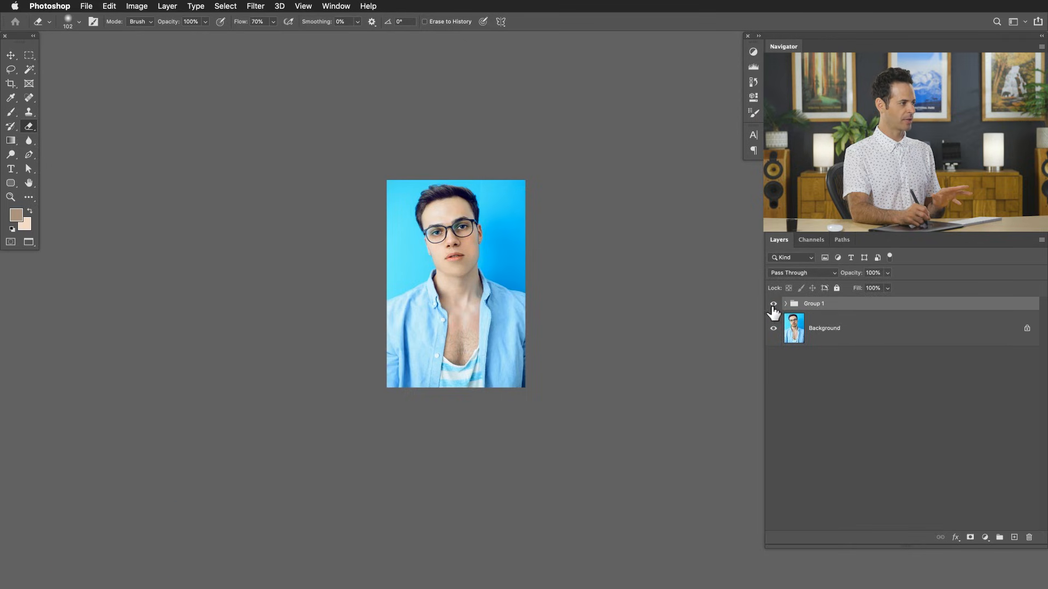
pyautogui.click(774, 307)
pyautogui.click(774, 307)
pyautogui.click(774, 307)
pyautogui.click(774, 307)
pyautogui.click(773, 307)
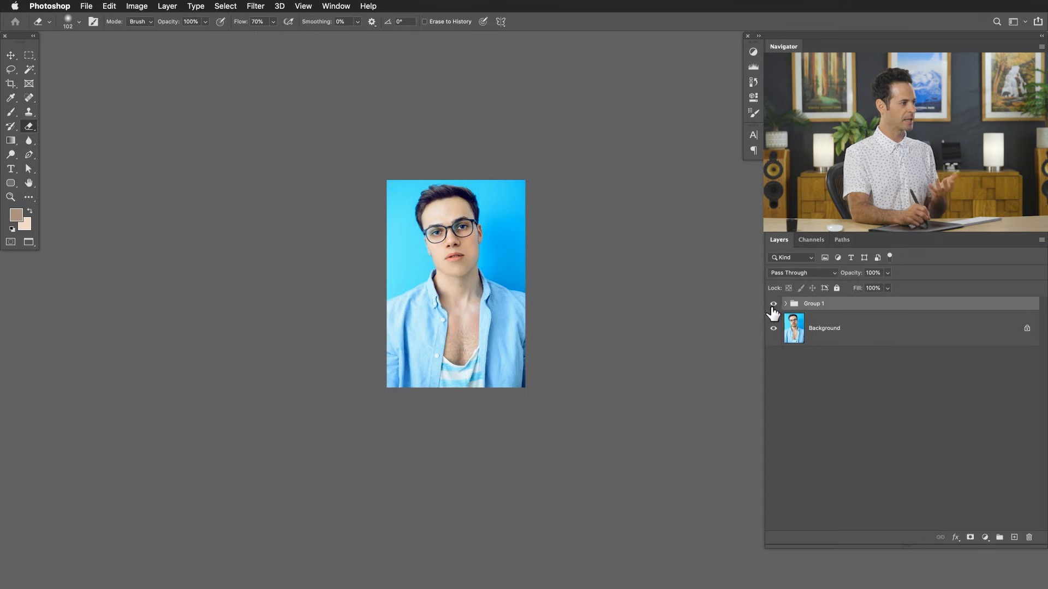
pyautogui.moveTo(459, 283); pyautogui.dragTo(538, 355)
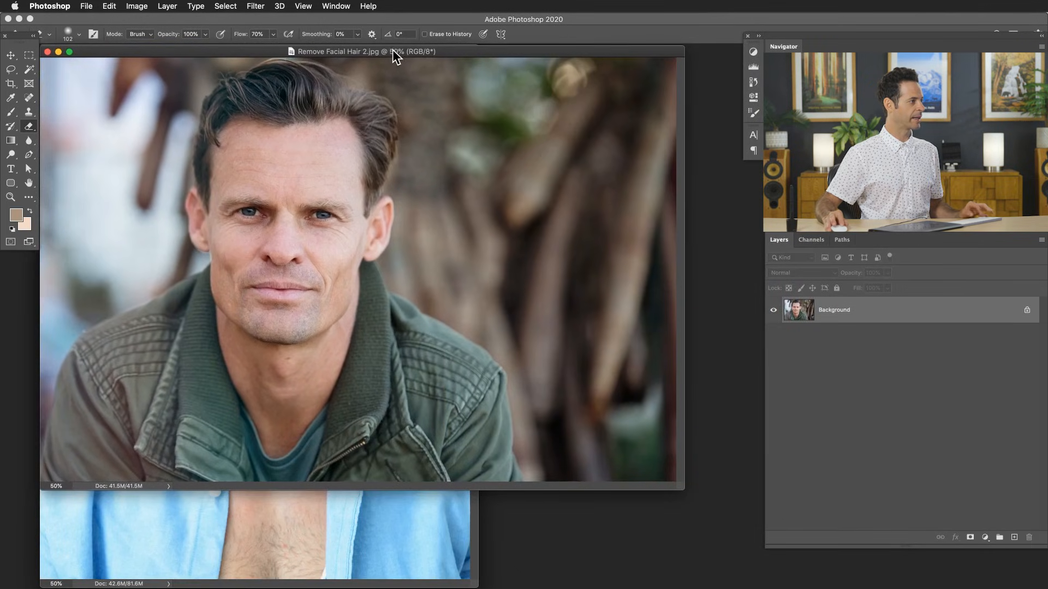
# - Select the man's face in Remove Facial Hair 2.jpg with a rectangular marquee and copy it into Remove Facial Hair 1.jpg
pyautogui.moveTo(392, 50); pyautogui.dragTo(632, 70)
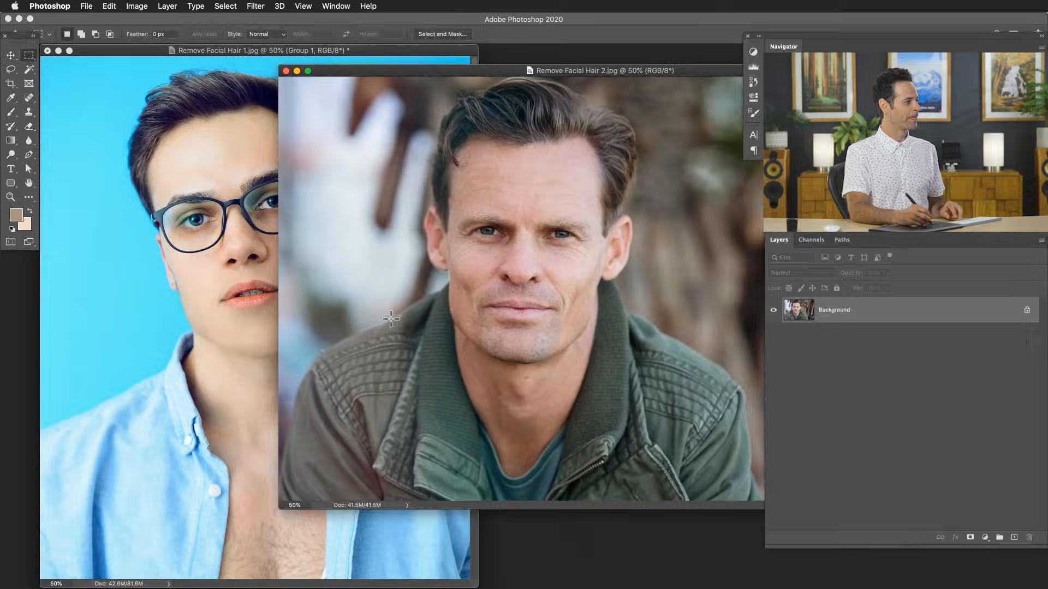
pyautogui.press('m')
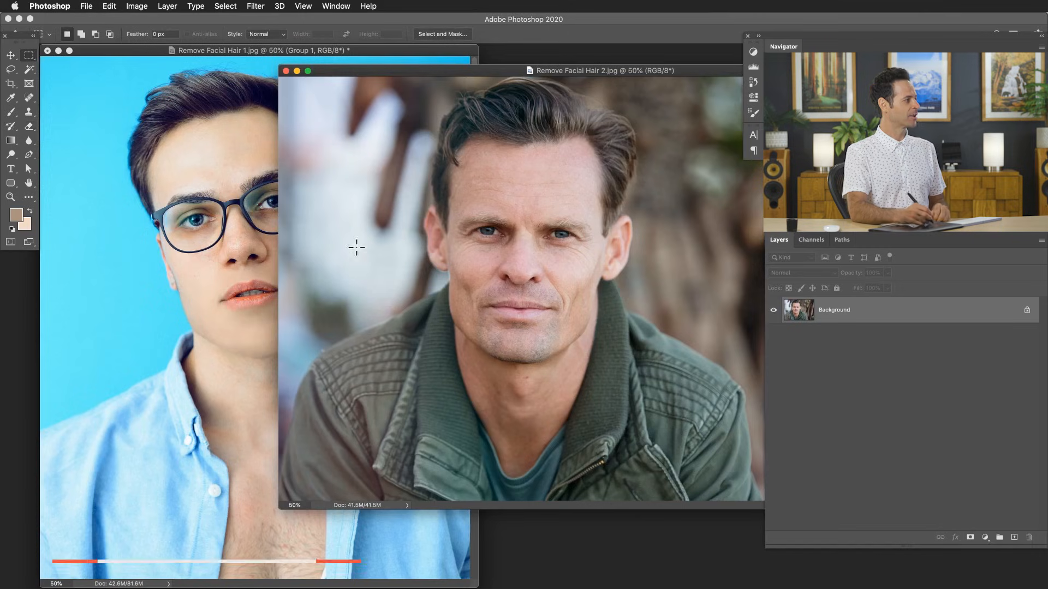
pyautogui.moveTo(403, 207); pyautogui.dragTo(640, 395)
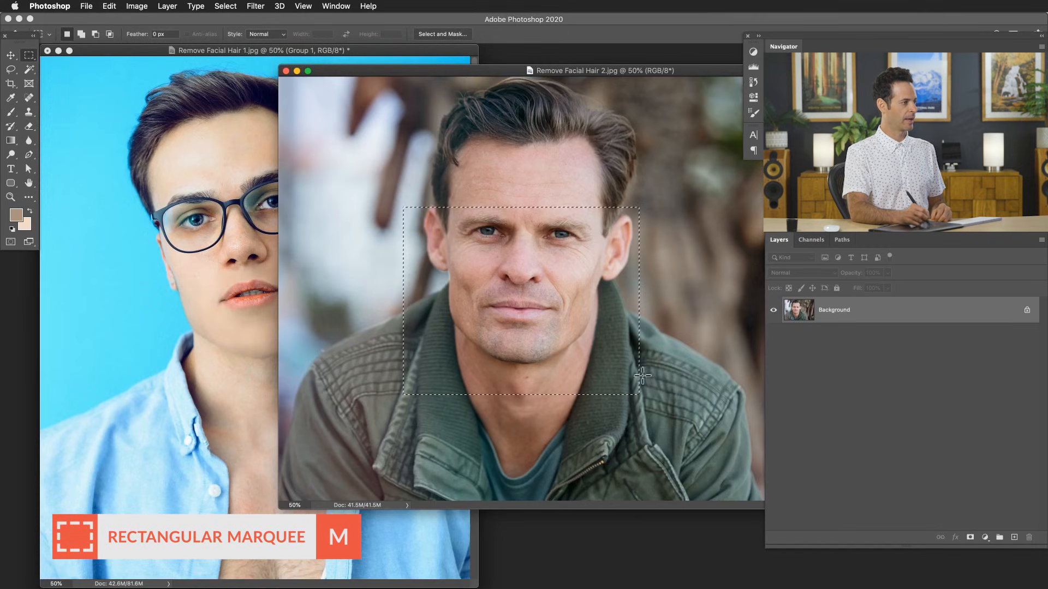
pyautogui.press('v')
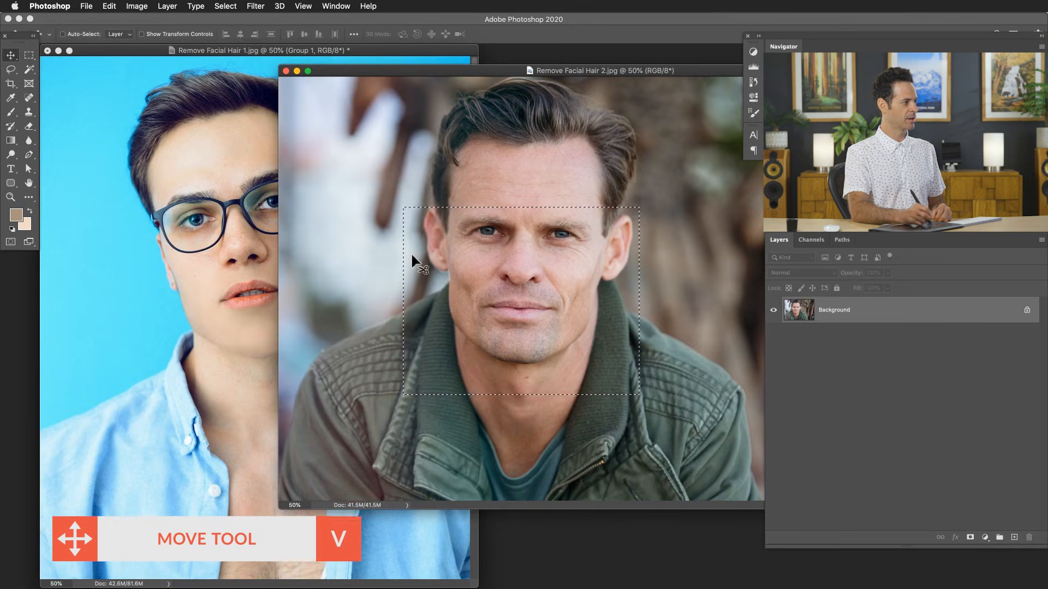
pyautogui.moveTo(517, 317); pyautogui.dragTo(252, 294)
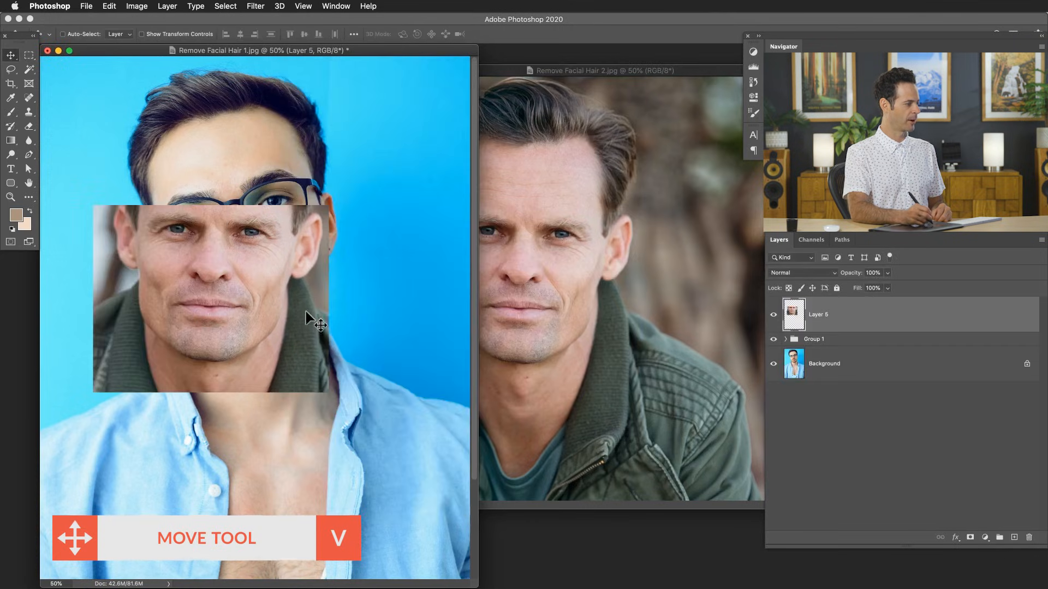
pyautogui.press('f')
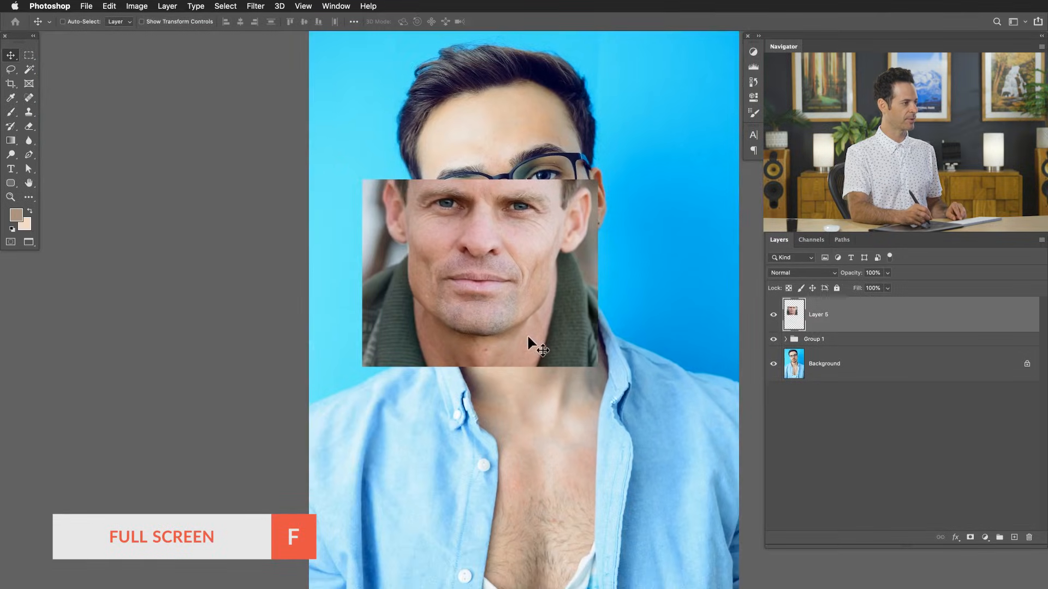
# - Lower Layer 5's opacity to 50% and rotate it about -10.83° to lay its mouth over the portrait's mouth
pyautogui.moveTo(529, 346)
pyautogui.mouseDown()
pyautogui.moveTo(515, 328)
pyautogui.moveTo(451, 332)
pyautogui.moveTo(521, 334)
pyautogui.mouseUp()
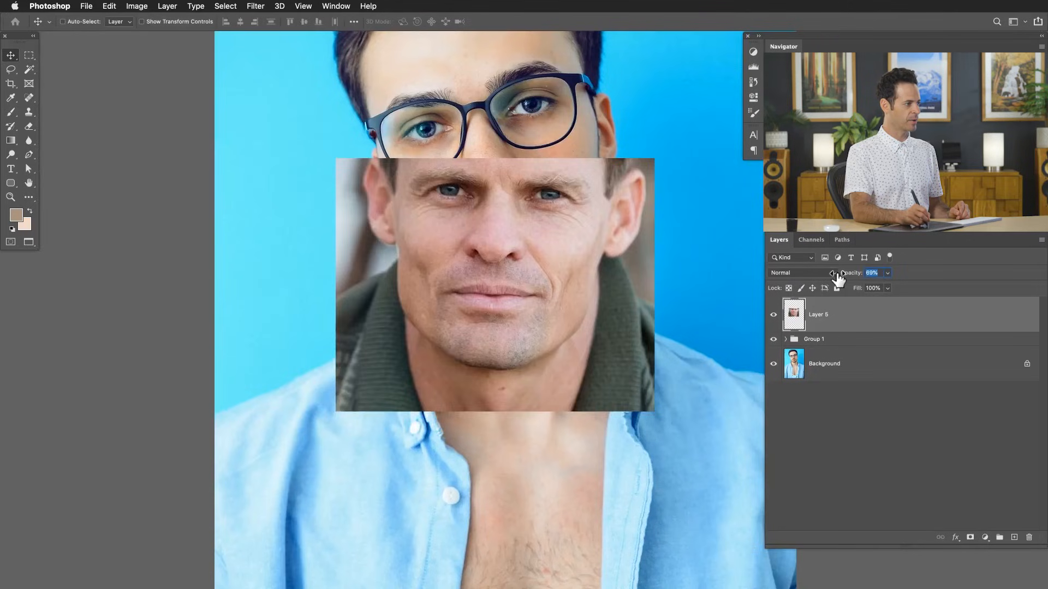
pyautogui.moveTo(840, 277); pyautogui.dragTo(829, 280)
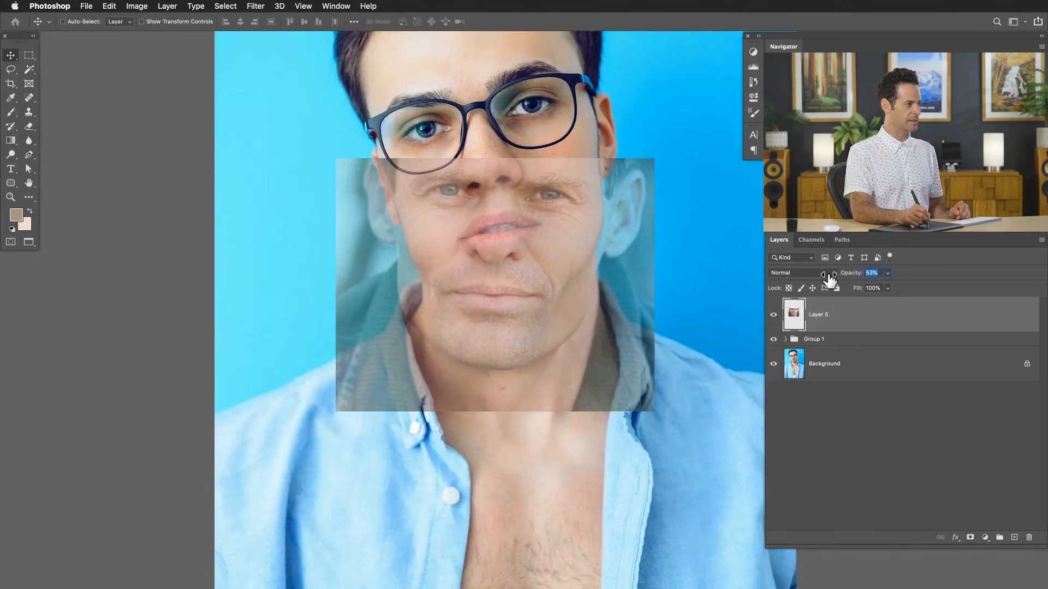
pyautogui.moveTo(615, 337); pyautogui.dragTo(630, 316)
pyautogui.press('super+t')
pyautogui.moveTo(620, 427); pyautogui.dragTo(649, 403)
pyautogui.moveTo(588, 343); pyautogui.dragTo(581, 286)
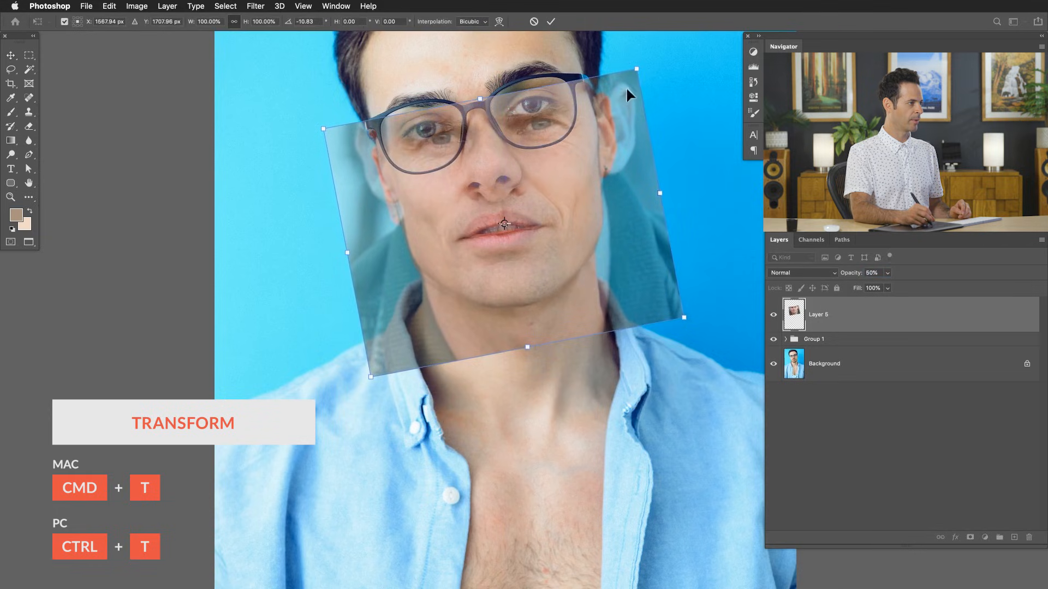
# - Fine-tune the pasted face's fit over the portrait, scaling it to 102.56% and rotating it to -11.88°, and apply the transform
pyautogui.moveTo(637, 66); pyautogui.dragTo(628, 79)
pyautogui.moveTo(581, 266); pyautogui.dragTo(578, 261)
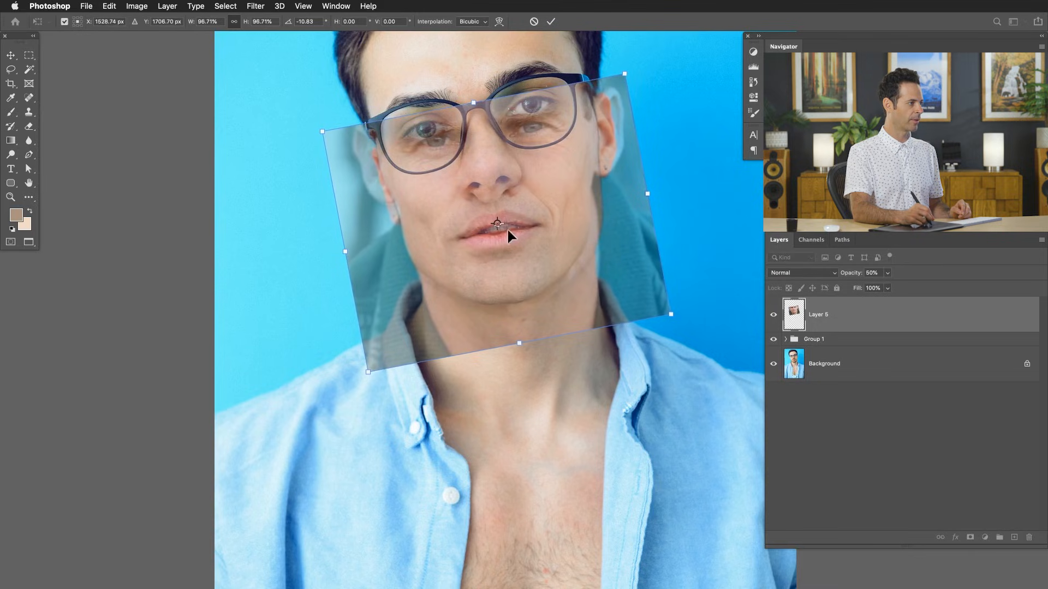
pyautogui.moveTo(508, 230); pyautogui.dragTo(511, 235)
pyautogui.moveTo(675, 317); pyautogui.dragTo(684, 321)
pyautogui.moveTo(613, 297); pyautogui.dragTo(614, 296)
pyautogui.moveTo(684, 319); pyautogui.dragTo(688, 323)
pyautogui.moveTo(647, 285); pyautogui.dragTo(646, 290)
pyautogui.moveTo(695, 330); pyautogui.dragTo(700, 328)
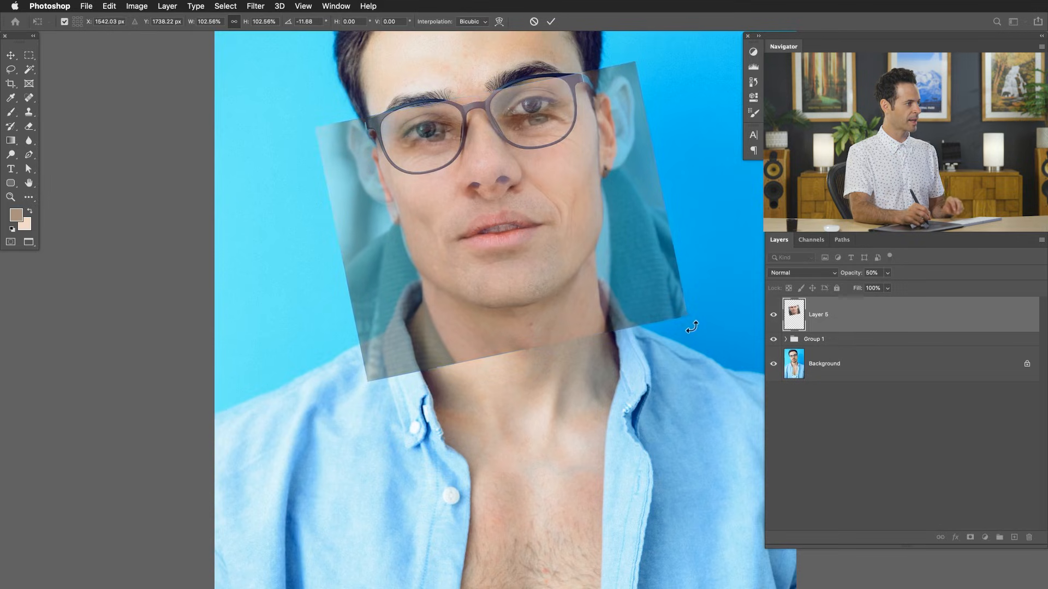
pyautogui.press('Return')
# - Return the pasted face on Layer 5 to 100% opacity and desaturate it
pyautogui.moveTo(544, 227); pyautogui.dragTo(561, 358)
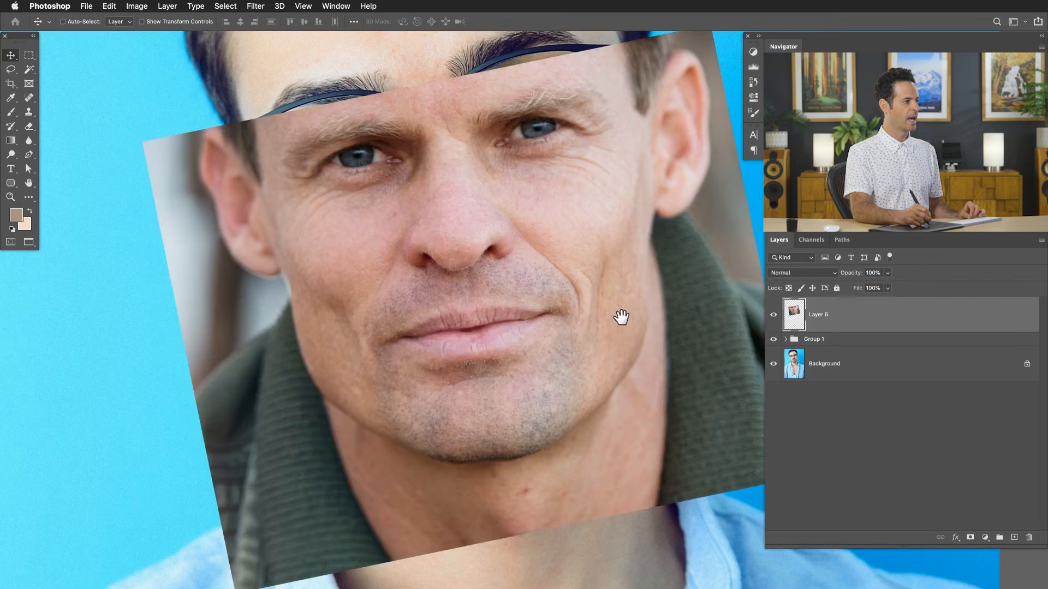
pyautogui.click(612, 326)
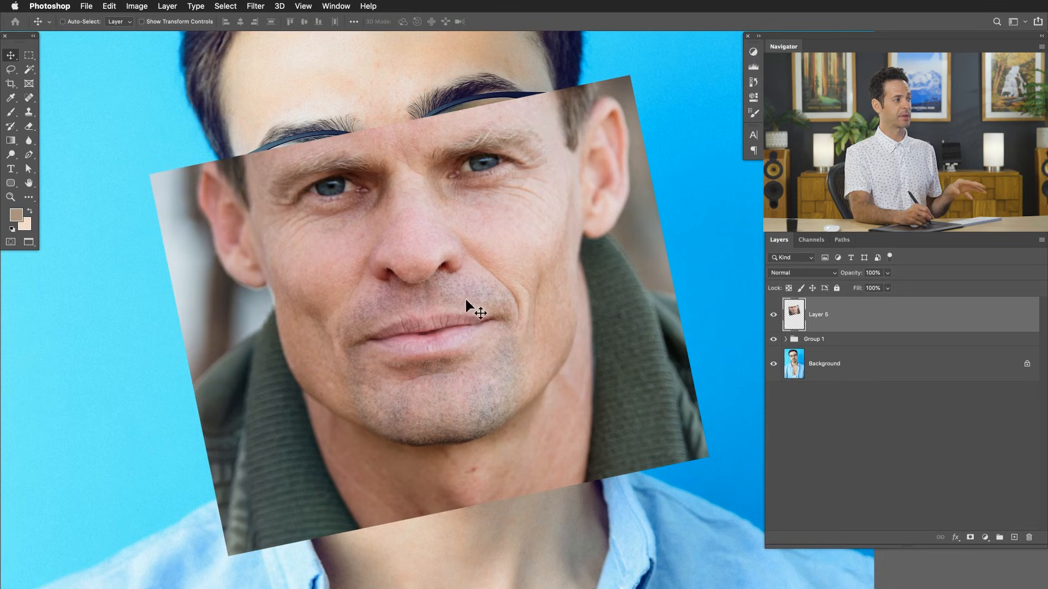
pyautogui.click(135, 8)
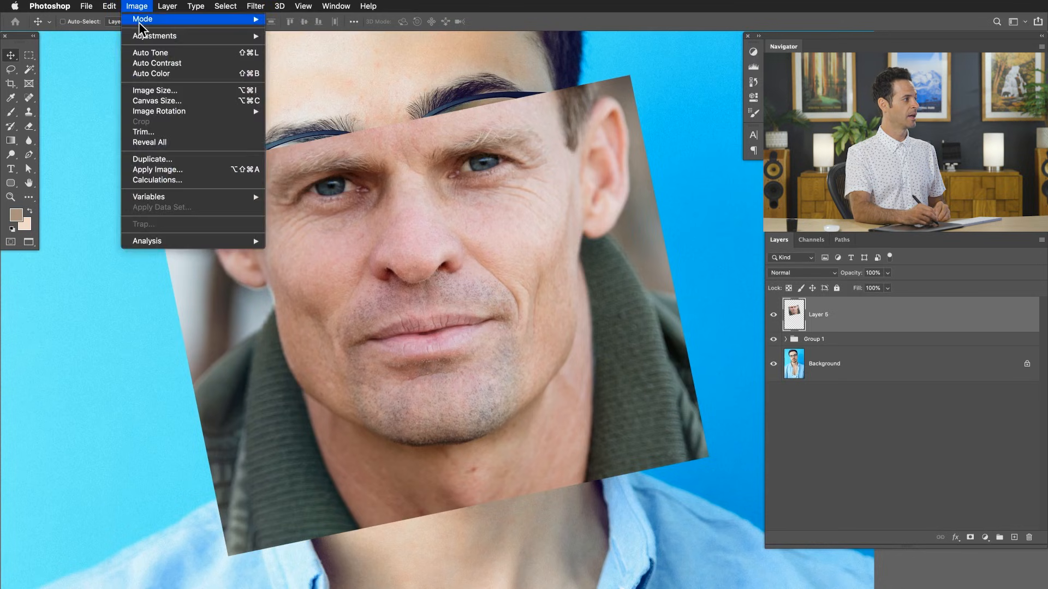
pyautogui.moveTo(164, 36)
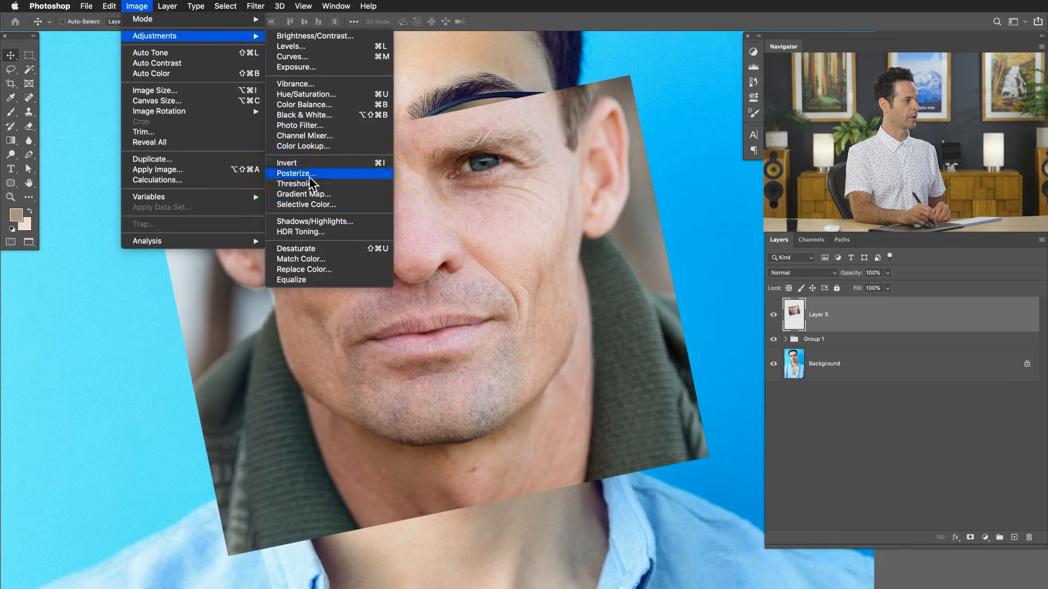
pyautogui.click(316, 248)
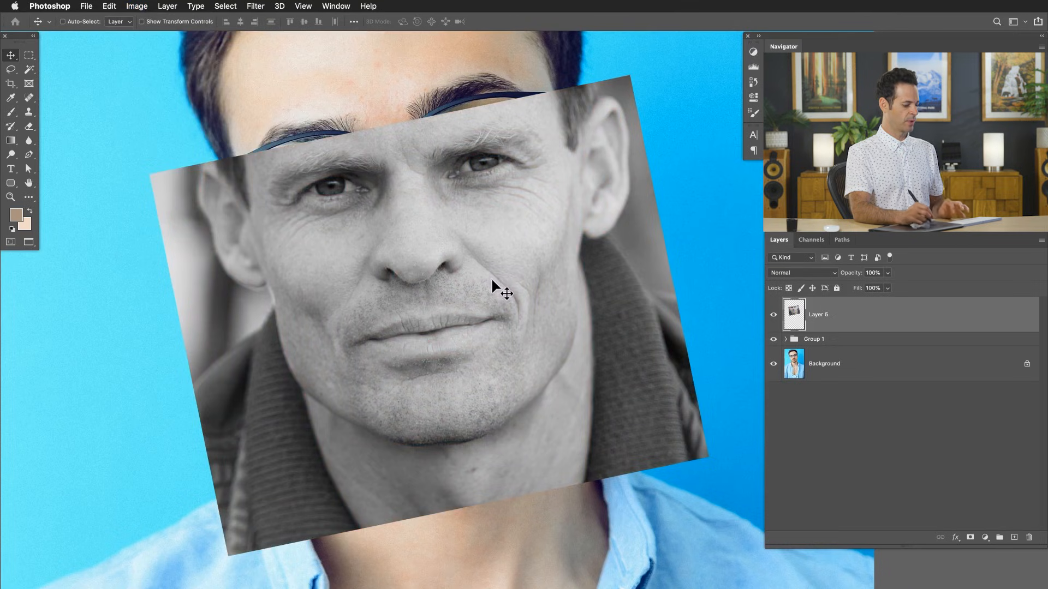
# - Convert Layer 5 to a smart object and set its blend mode to Overlay
pyautogui.rightClick(848, 319)
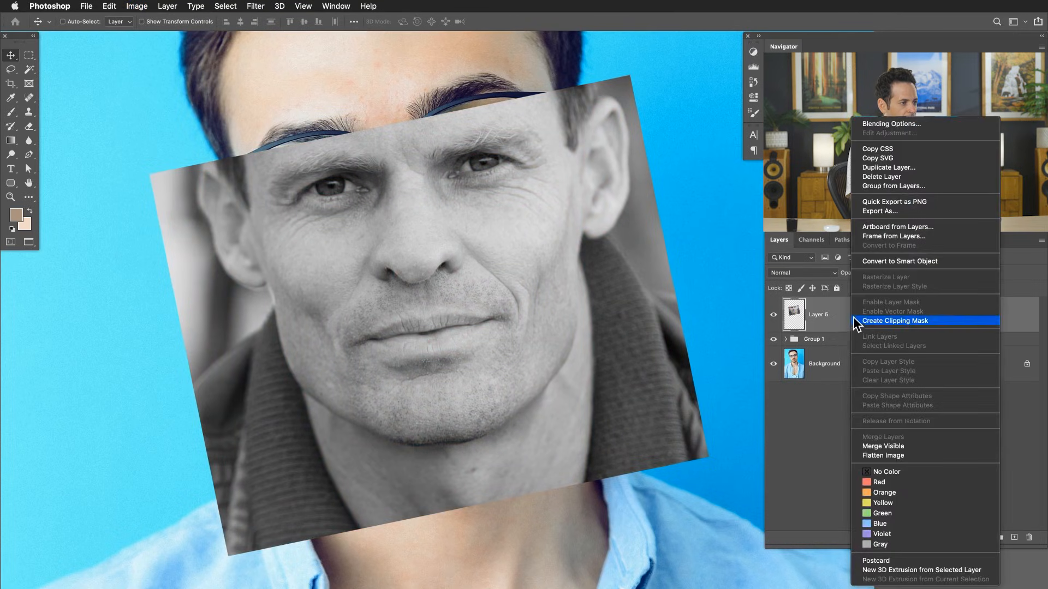
pyautogui.click(880, 262)
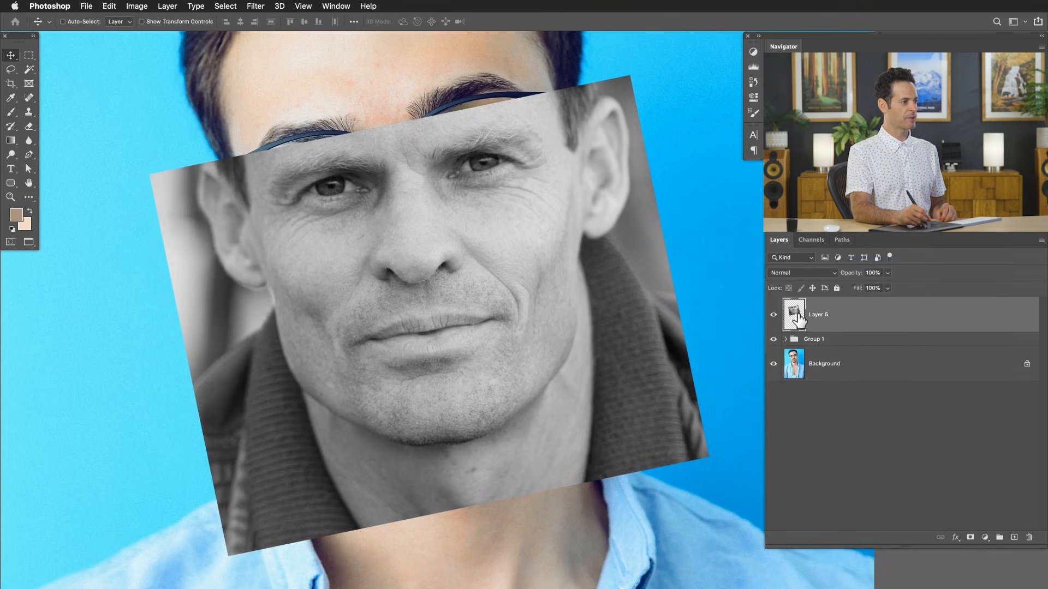
pyautogui.click(798, 276)
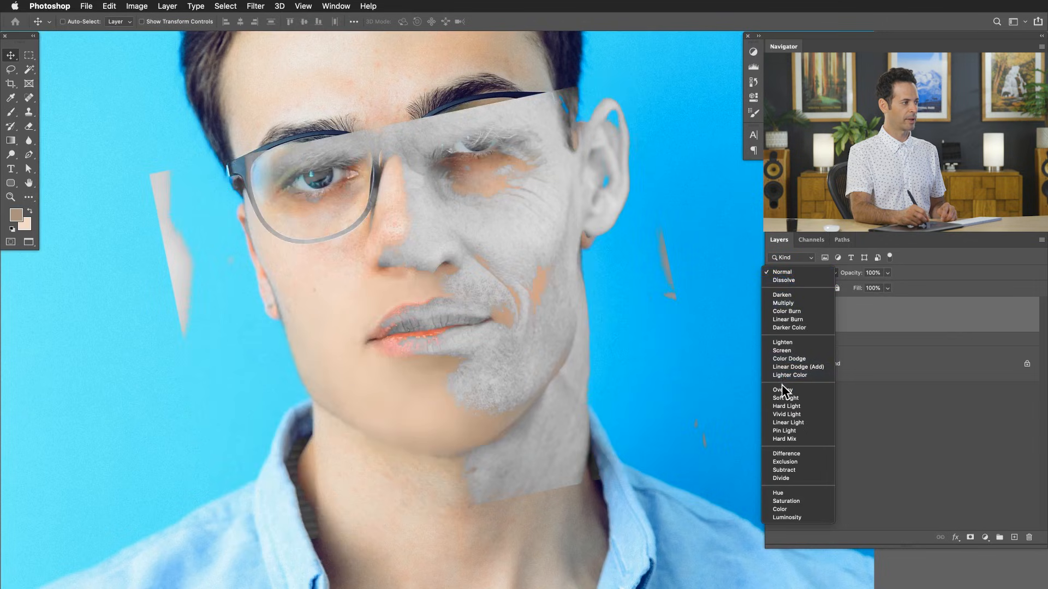
pyautogui.click(781, 386)
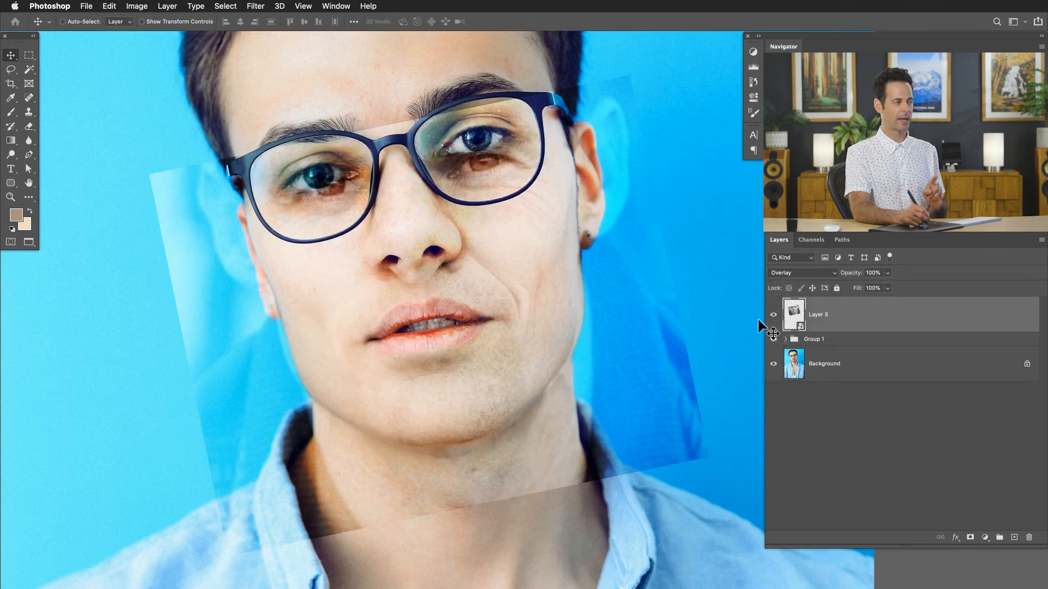
# - Apply a High Pass filter with a radius of 8 pixels to Layer 5
pyautogui.click(255, 9)
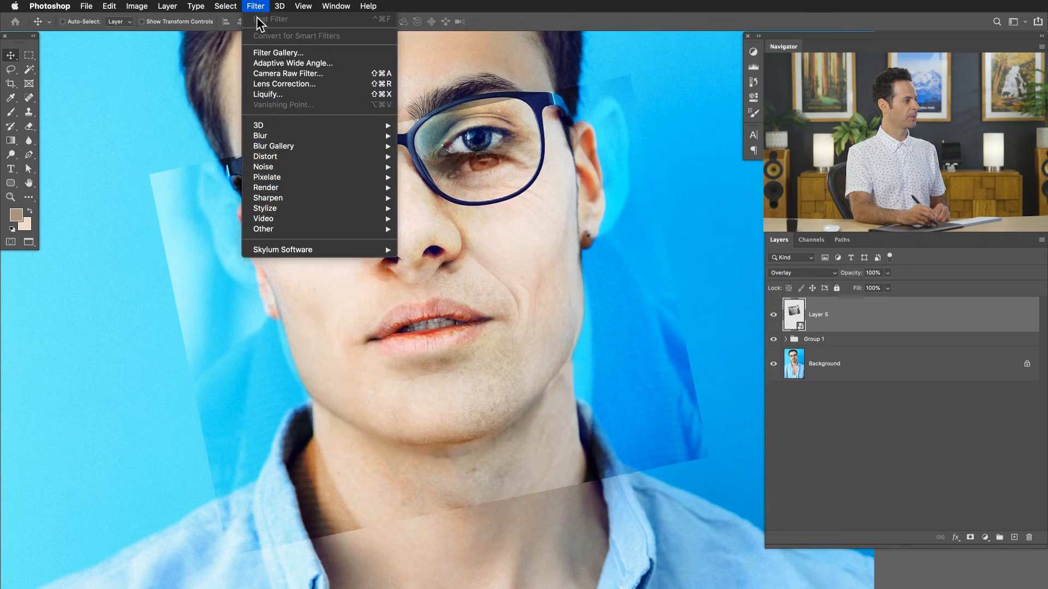
pyautogui.moveTo(296, 231)
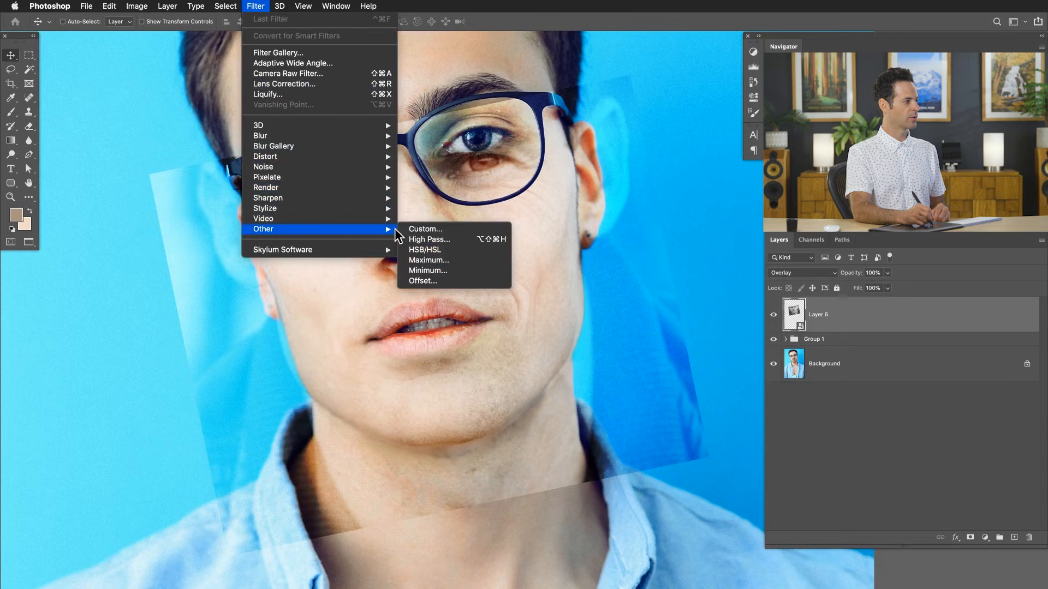
pyautogui.click(426, 239)
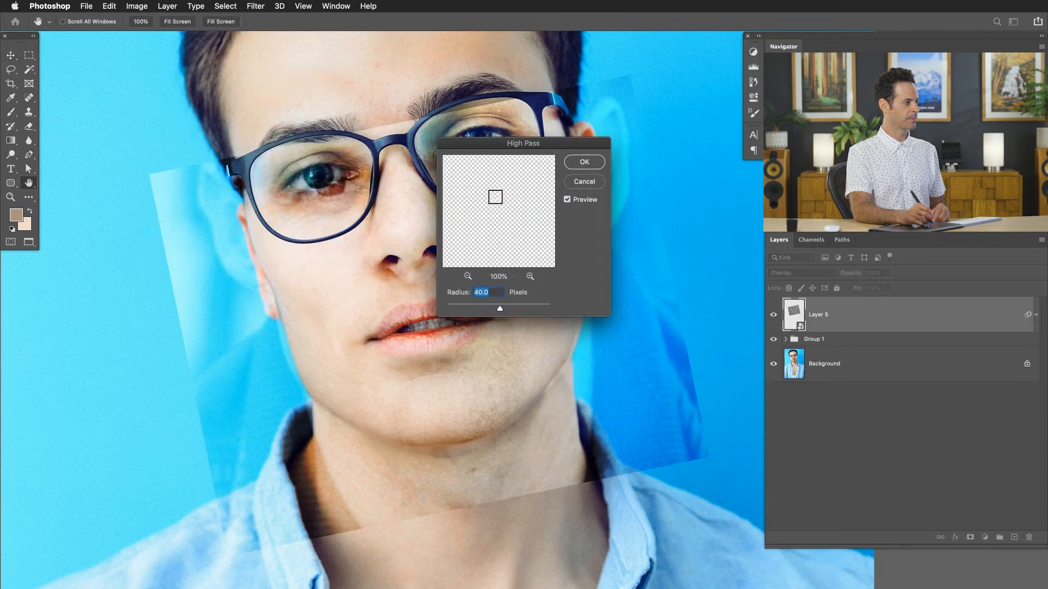
pyautogui.moveTo(501, 144); pyautogui.dragTo(638, 189)
pyautogui.moveTo(614, 352); pyautogui.dragTo(594, 354)
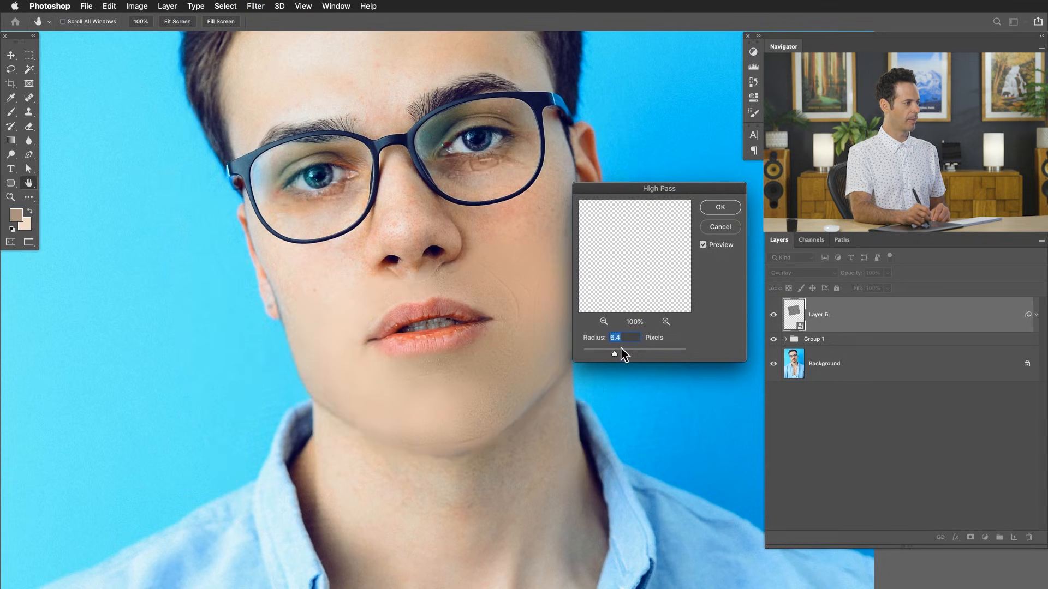
pyautogui.moveTo(625, 348); pyautogui.dragTo(599, 353)
pyautogui.moveTo(626, 351); pyautogui.dragTo(630, 351)
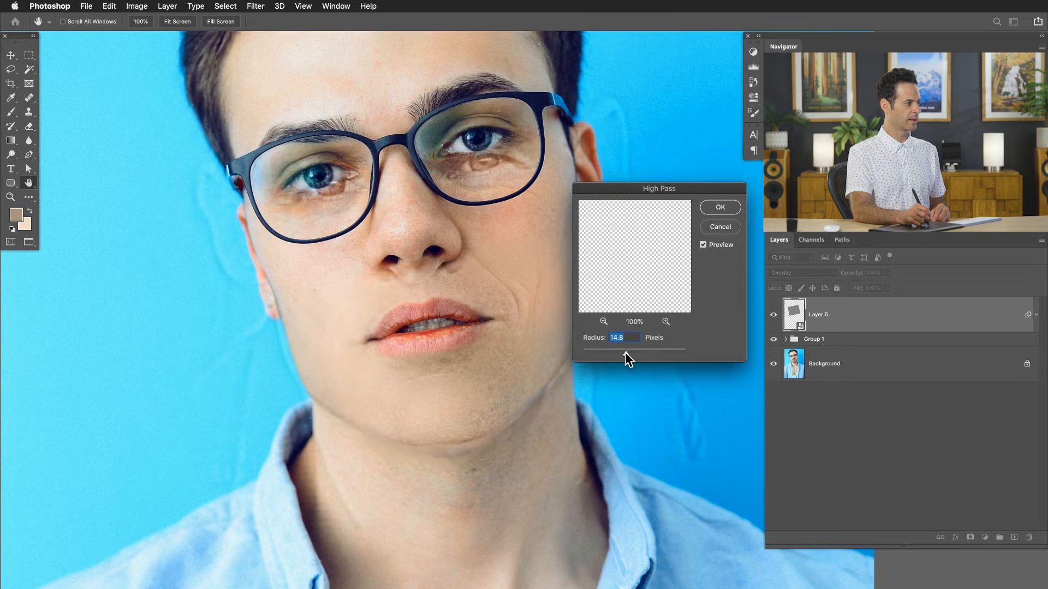
pyautogui.moveTo(623, 353); pyautogui.dragTo(621, 353)
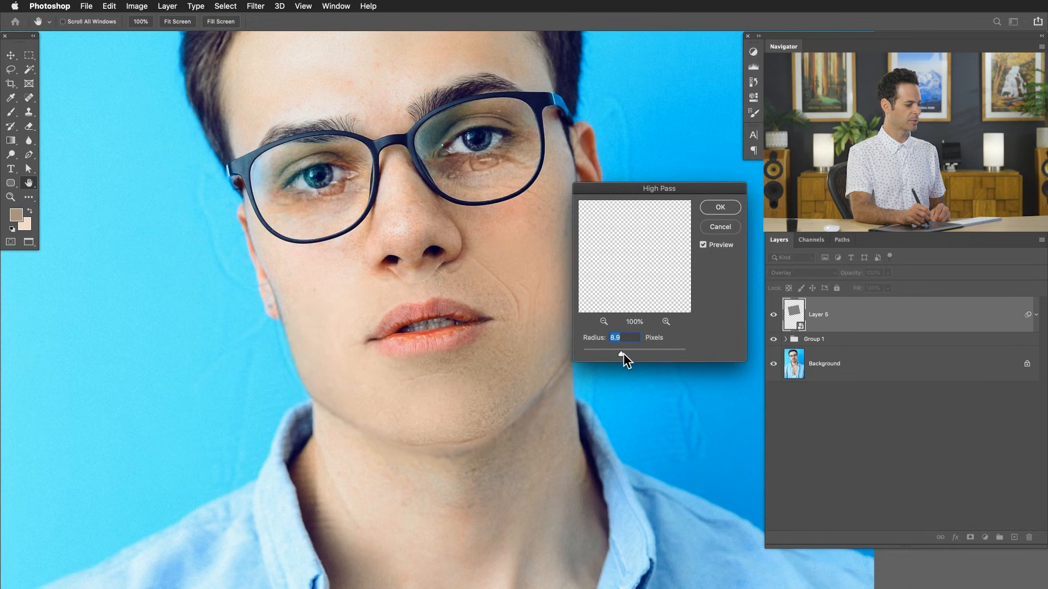
pyautogui.write('8')
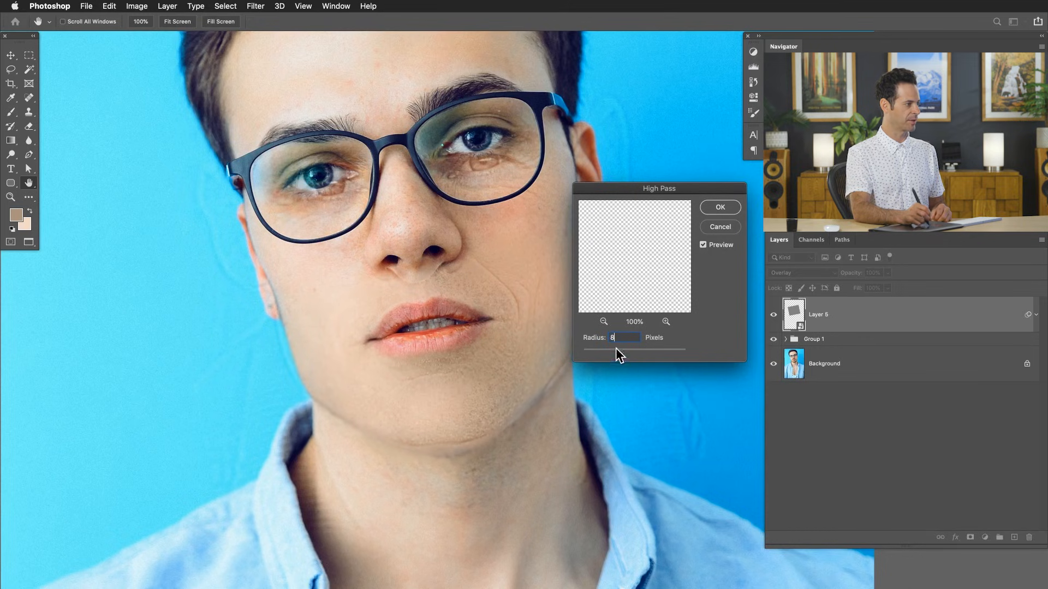
pyautogui.click(720, 207)
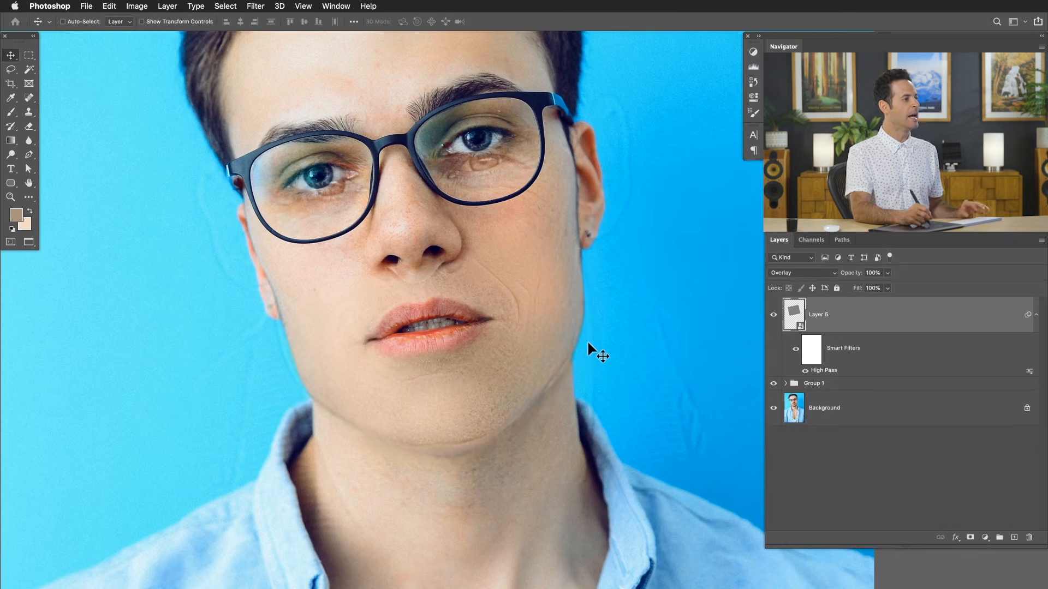
# - Compare the skin texture with Layer 5 and its High Pass filter hidden and shown, up close and at a reduced view
pyautogui.click(775, 312)
pyautogui.click(775, 312)
pyautogui.click(775, 311)
pyautogui.click(774, 315)
pyautogui.click(773, 315)
pyautogui.moveTo(609, 361); pyautogui.dragTo(582, 365)
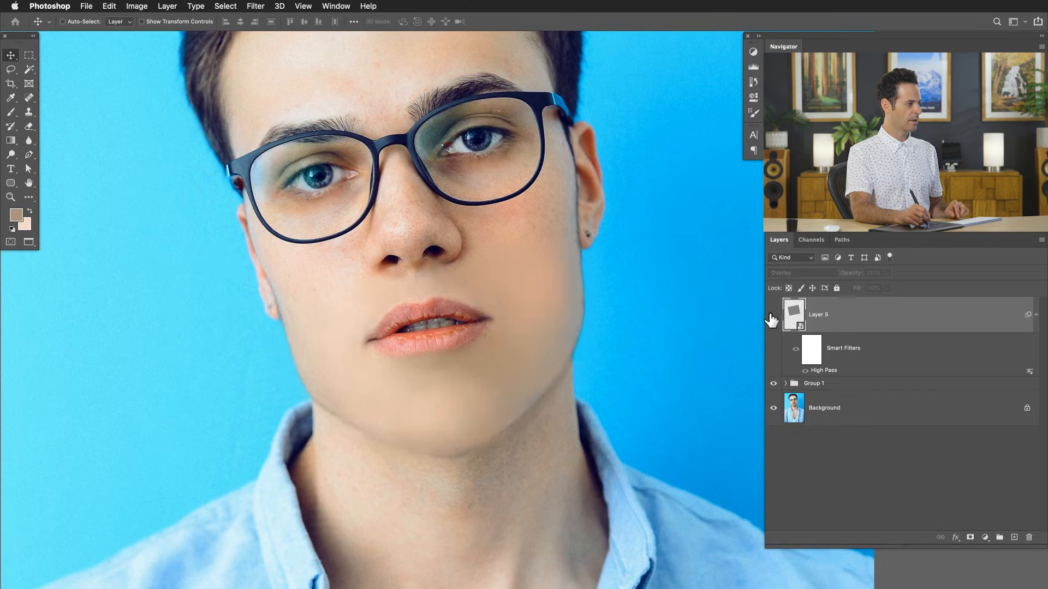
pyautogui.scroll(5, 460, 344)
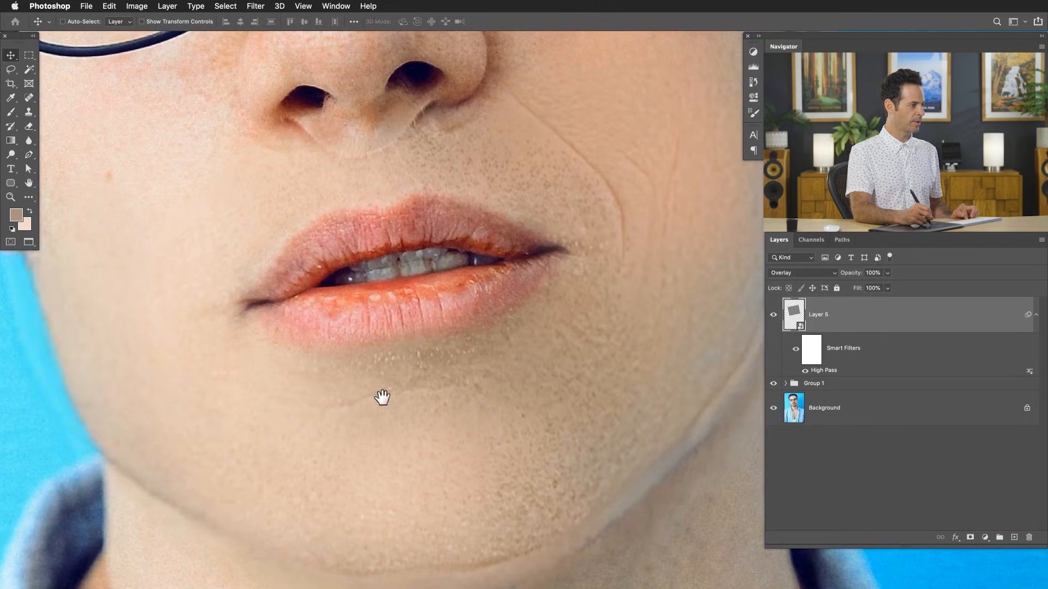
pyautogui.click(773, 316)
pyautogui.click(773, 316)
pyautogui.moveTo(683, 350); pyautogui.dragTo(528, 416)
pyautogui.click(773, 316)
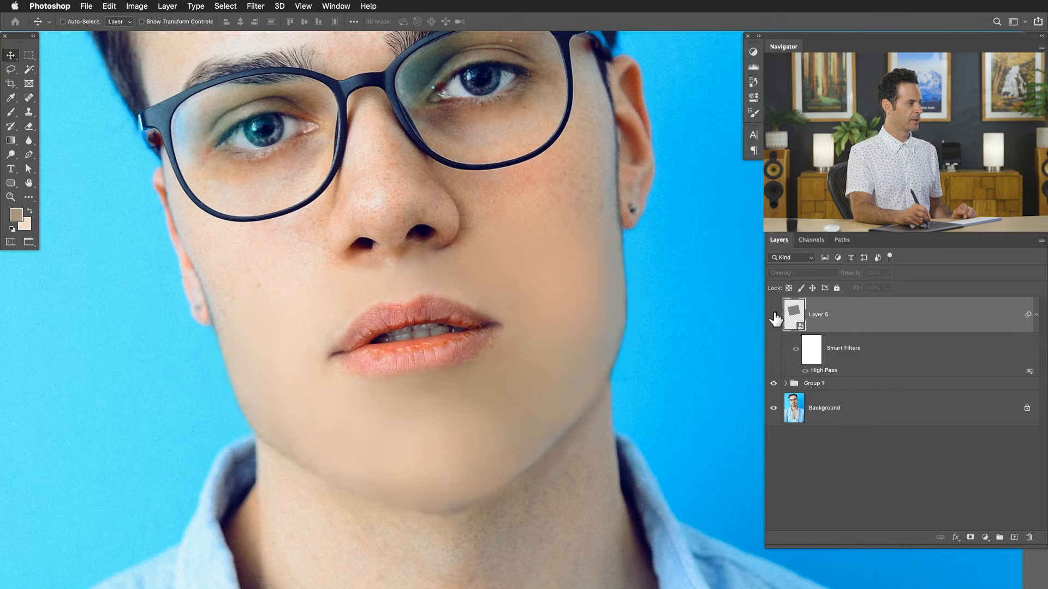
pyautogui.click(774, 315)
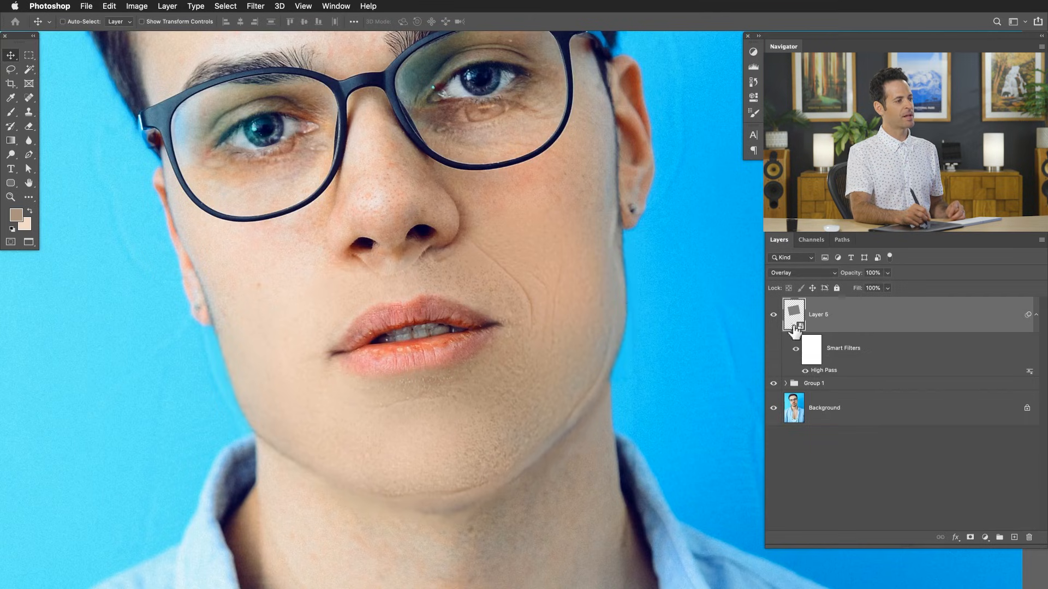
pyautogui.click(805, 371)
pyautogui.click(805, 371)
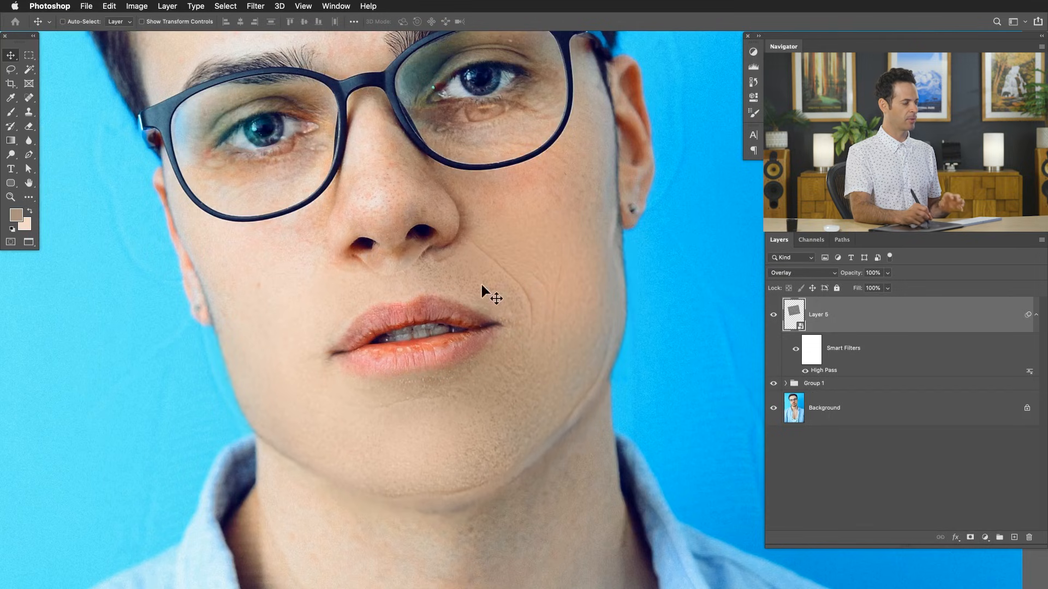
# - Rasterize Layer 5 together with its smart filter and keep Overlay as its blend mode
pyautogui.rightClick(881, 318)
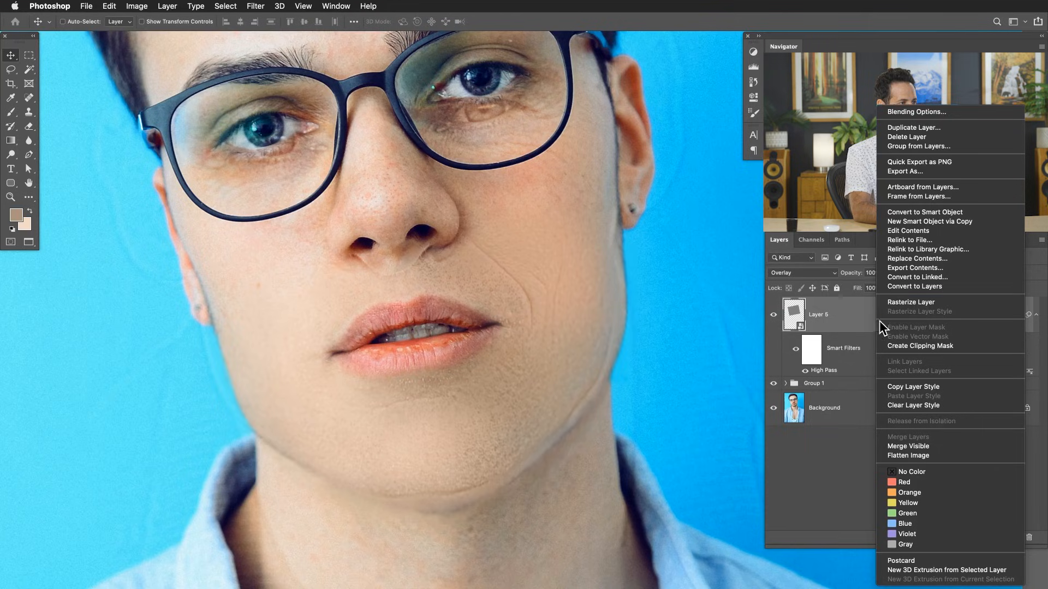
pyautogui.click(905, 303)
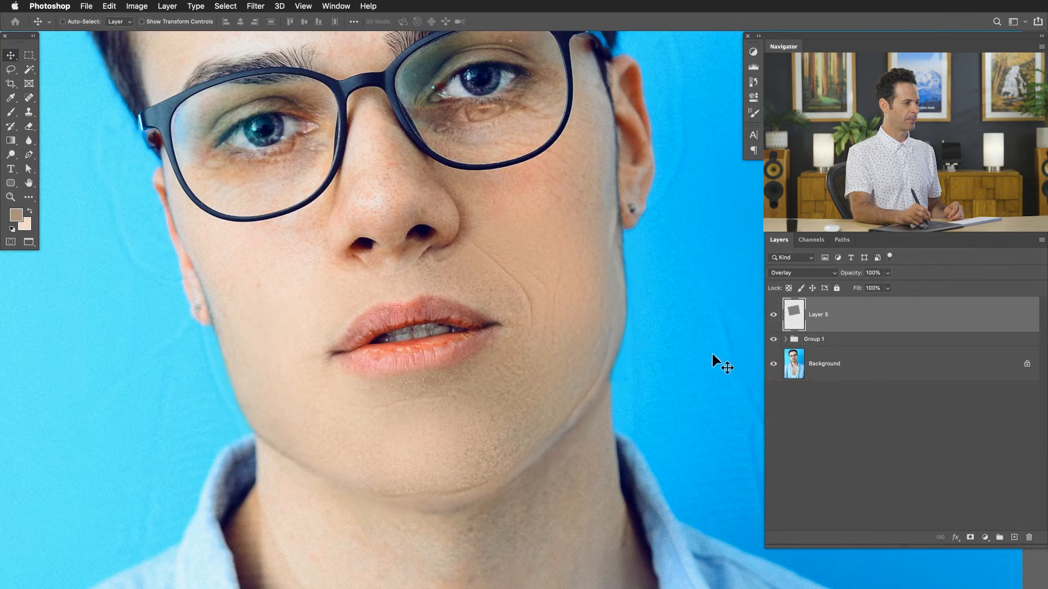
pyautogui.click(801, 273)
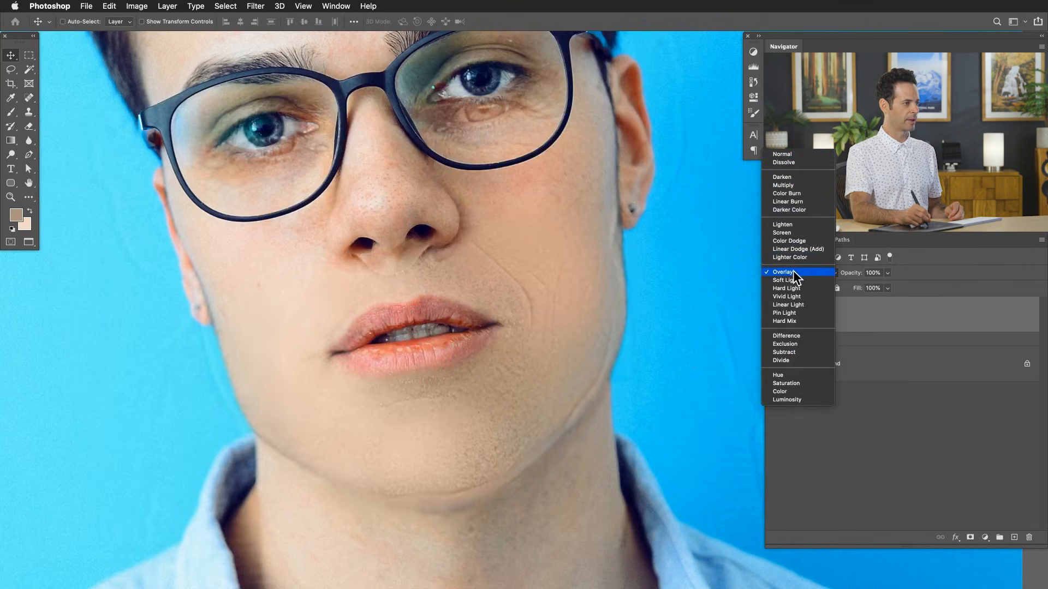
pyautogui.click(789, 272)
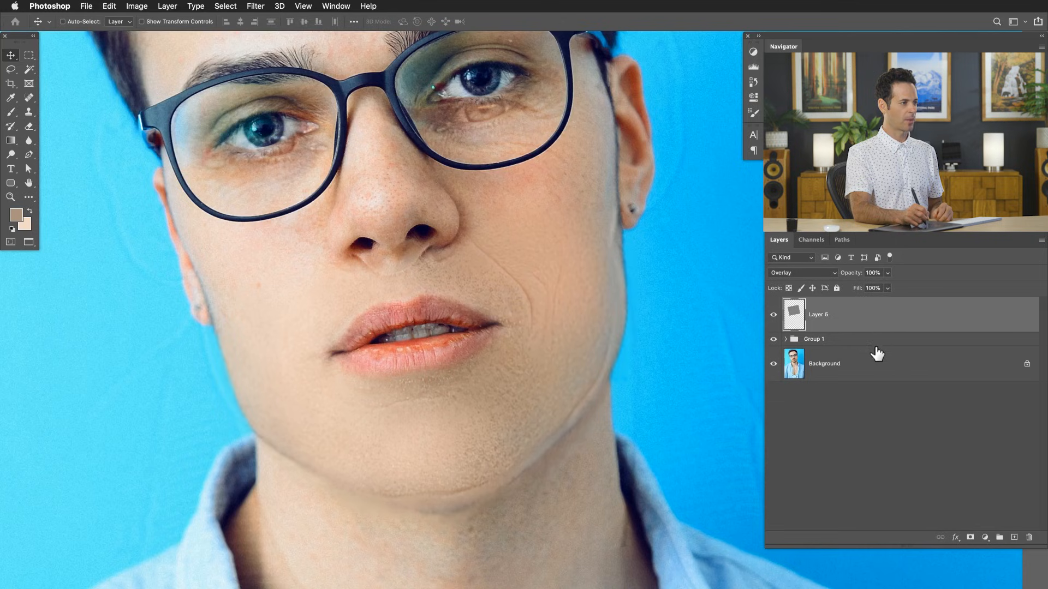
# - Set up the Clone Stamp tool with a 33-pixel brush that samples only the current layer
pyautogui.press('s')
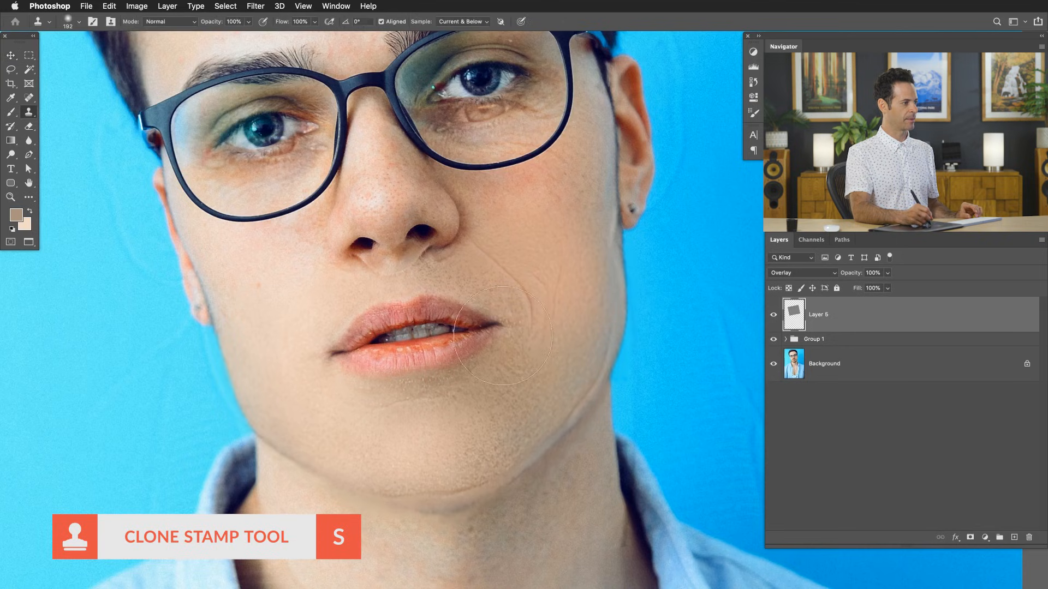
pyautogui.rightClick(502, 336)
pyautogui.click(469, 317)
pyautogui.click(496, 305)
pyautogui.press('Return')
pyautogui.moveTo(494, 306); pyautogui.dragTo(436, 306)
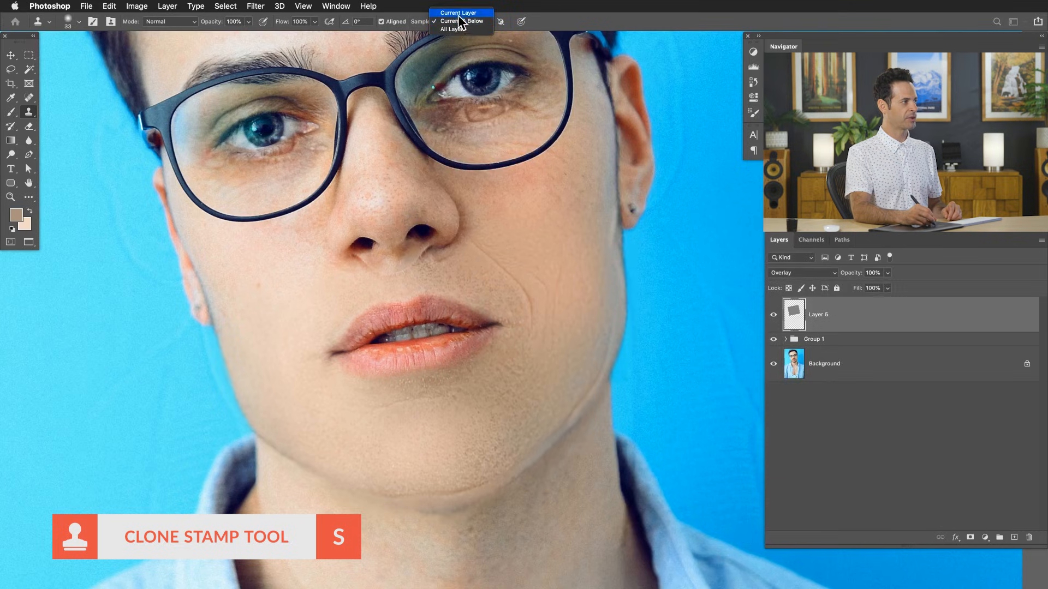
pyautogui.click(459, 12)
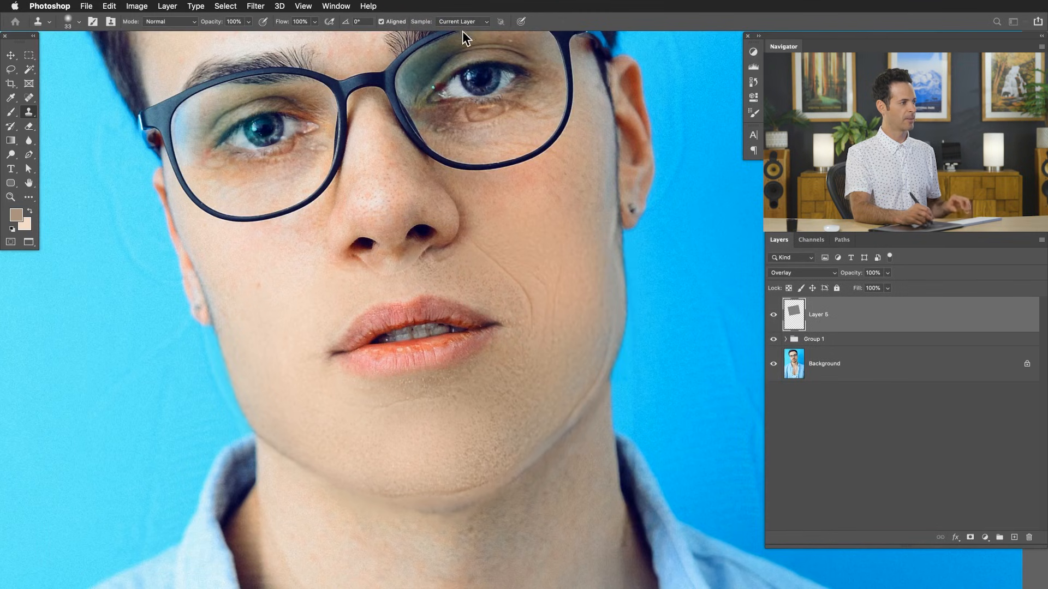
# - Clone clean skin texture over the smile crease between nose and mouth corner and over stray texture on the opposite cheek
pyautogui.keyDown('alt'); pyautogui.click(498, 247); pyautogui.keyUp('alt')
pyautogui.moveTo(482, 254); pyautogui.dragTo(489, 255)
pyautogui.keyDown('alt'); pyautogui.click(493, 271); pyautogui.keyUp('alt')
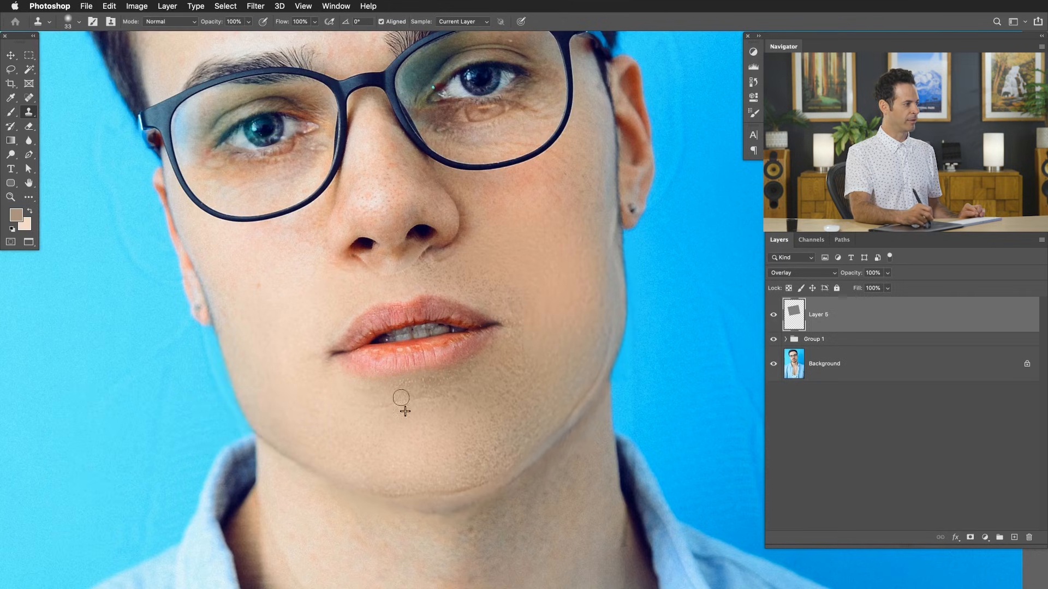
pyautogui.keyDown('alt'); pyautogui.click(273, 323); pyautogui.keyUp('alt')
pyautogui.moveTo(240, 286)
pyautogui.mouseDown()
pyautogui.moveTo(255, 285)
pyautogui.moveTo(268, 302)
pyautogui.mouseUp()
pyautogui.keyDown('alt'); pyautogui.click(441, 289); pyautogui.keyUp('alt')
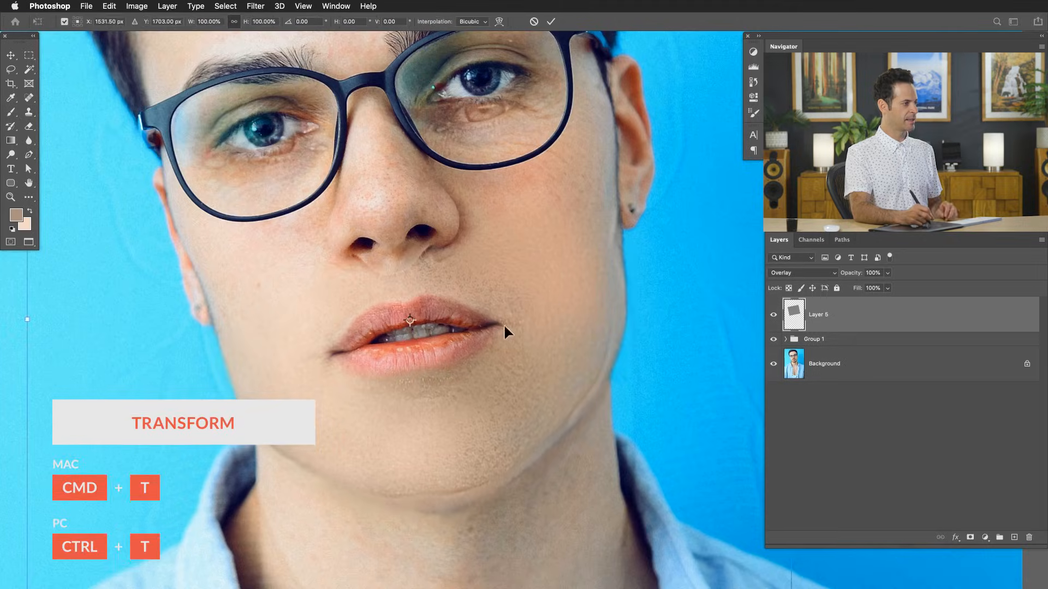
# - Start warping Layer 5 and add a horizontal split through the lips and a vertical split down the middle of the mouth
pyautogui.rightClick(486, 307)
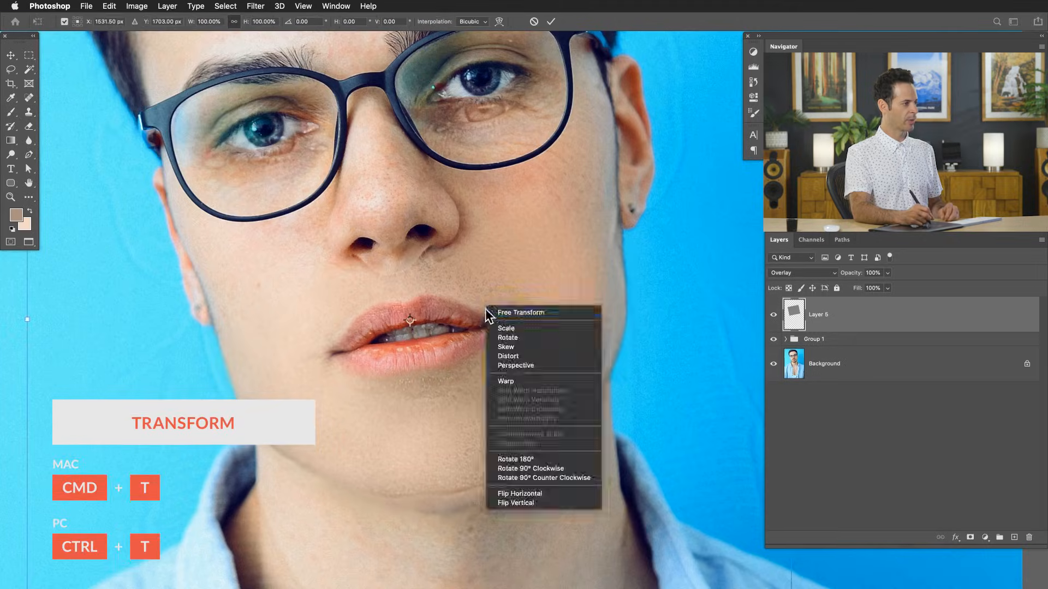
pyautogui.click(513, 381)
pyautogui.rightClick(462, 344)
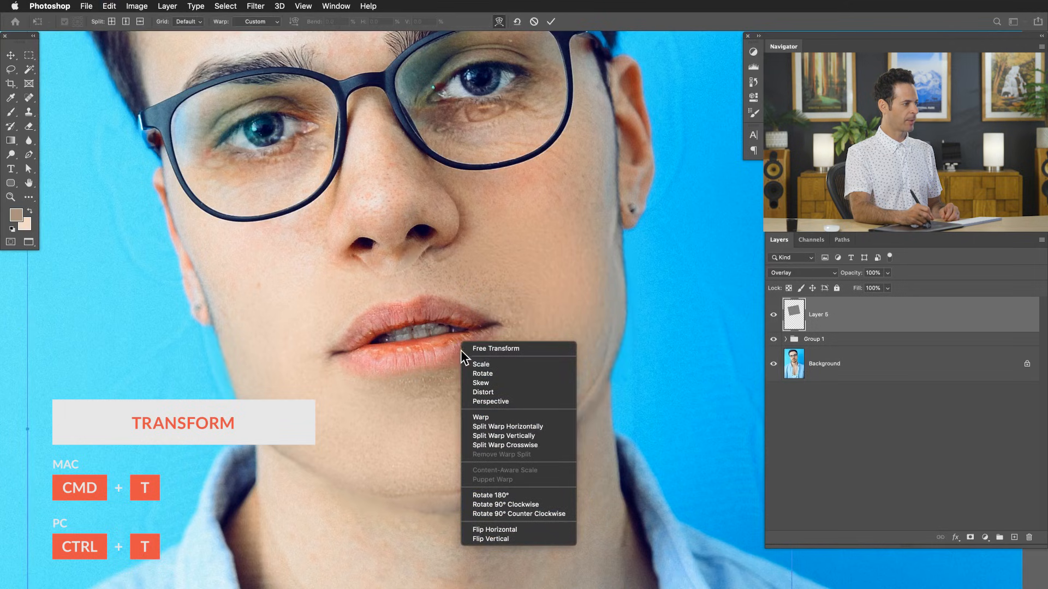
pyautogui.click(515, 427)
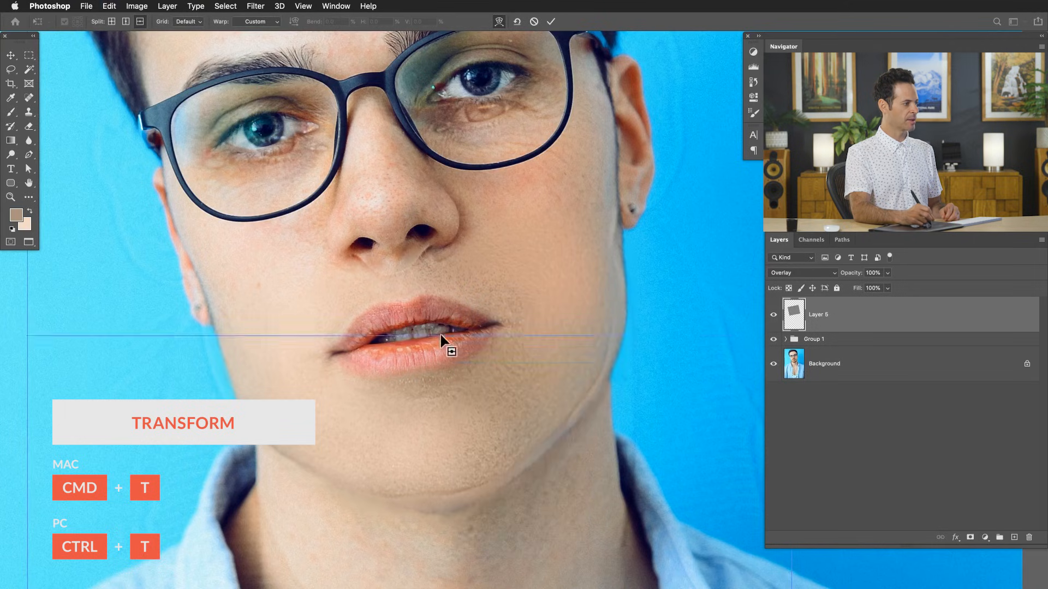
pyautogui.click(443, 331)
pyautogui.rightClick(455, 375)
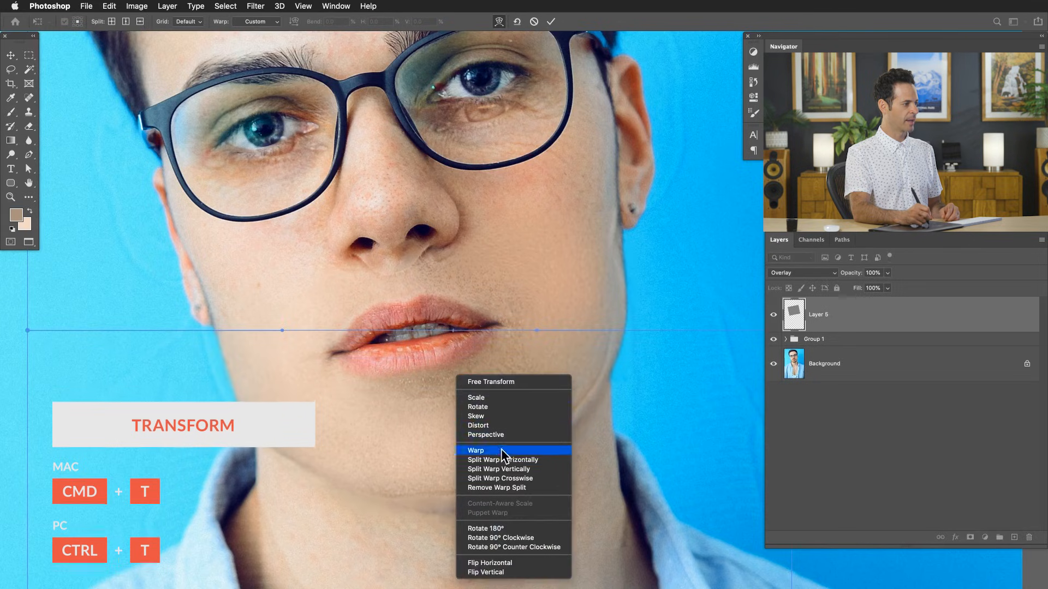
pyautogui.click(511, 470)
pyautogui.click(431, 432)
# - Add vertical warp splits at both sides of the jaw and a horizontal split across the neck just below the chin
pyautogui.rightClick(502, 425)
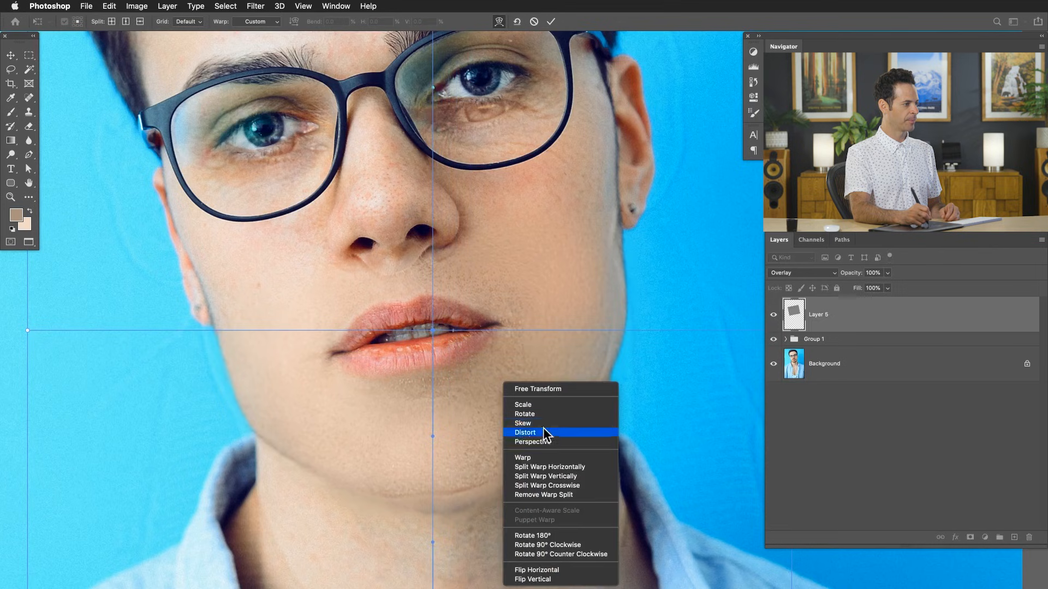
pyautogui.click(568, 476)
pyautogui.click(624, 373)
pyautogui.rightClick(349, 383)
pyautogui.click(382, 476)
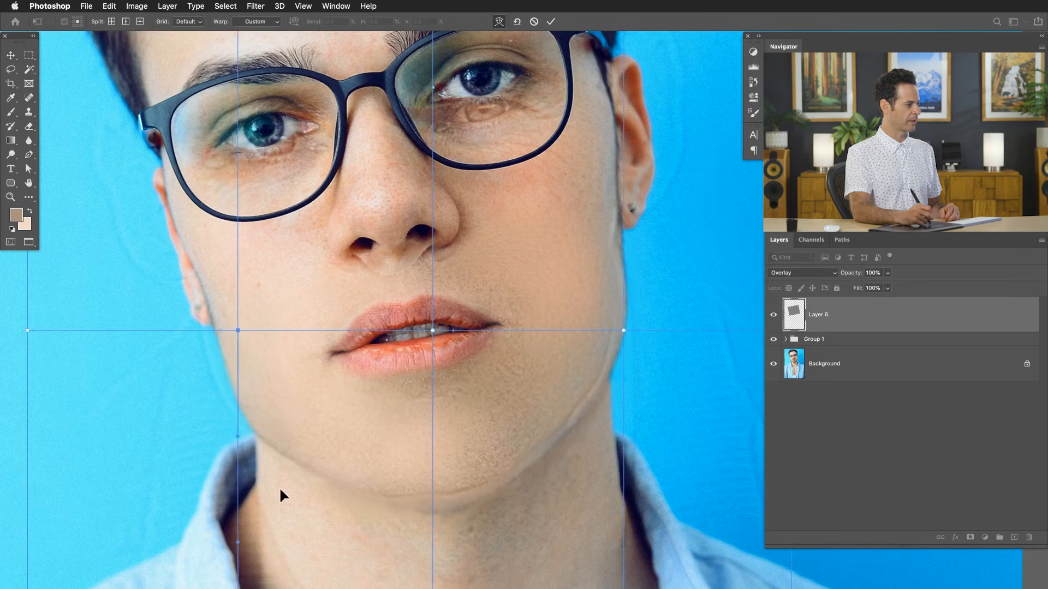
pyautogui.rightClick(323, 490)
pyautogui.click(382, 467)
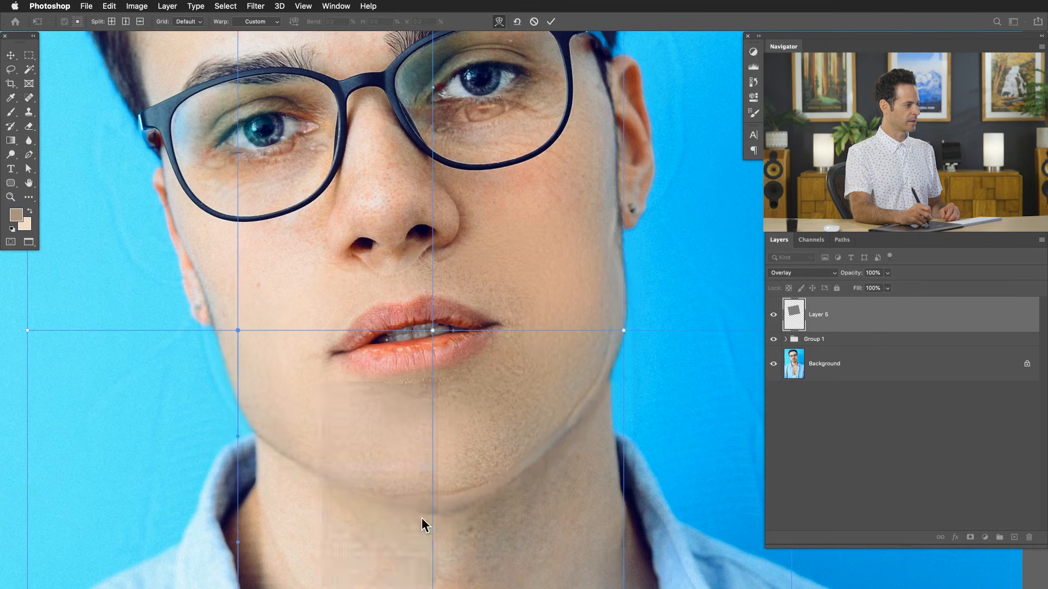
pyautogui.click(424, 517)
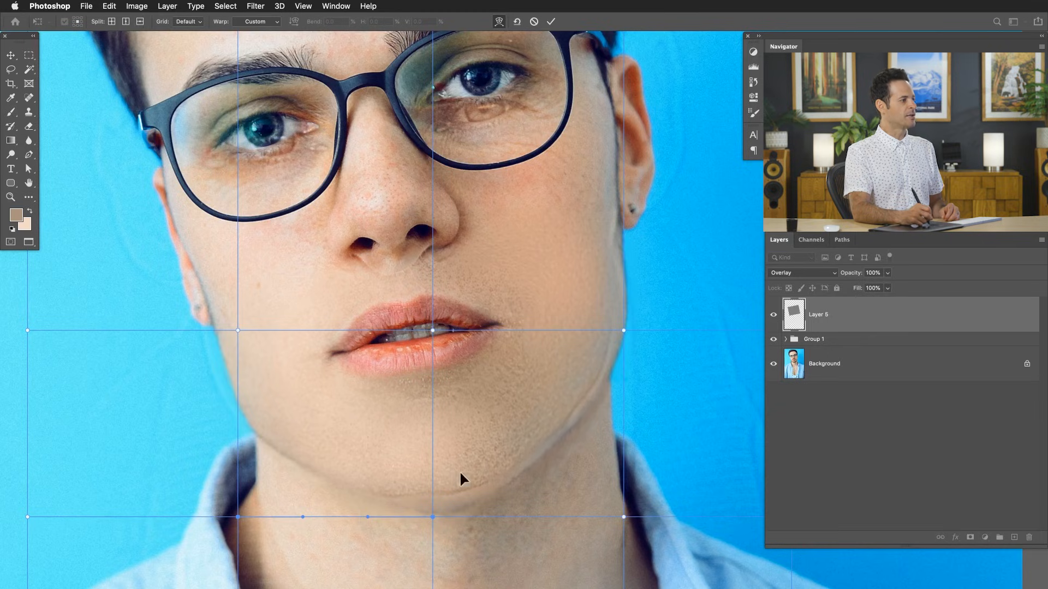
# - Warp Layer 5's texture to fit the face by pulling the chin point down and adjusting the cheek and jaw points
pyautogui.click(433, 517)
pyautogui.moveTo(433, 517); pyautogui.dragTo(441, 529)
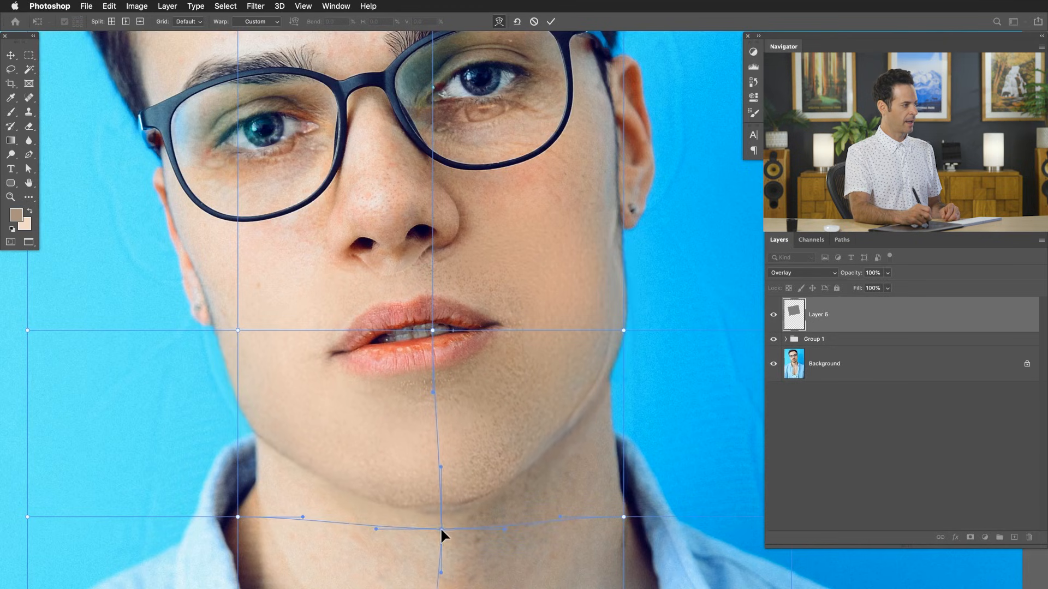
pyautogui.moveTo(236, 329); pyautogui.dragTo(257, 327)
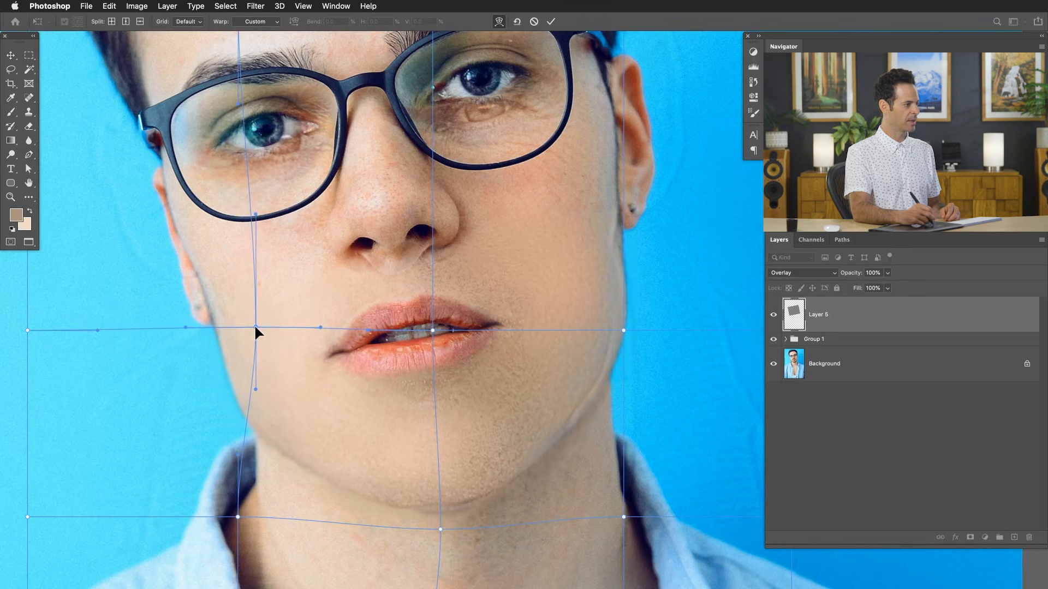
pyautogui.moveTo(624, 330); pyautogui.dragTo(637, 327)
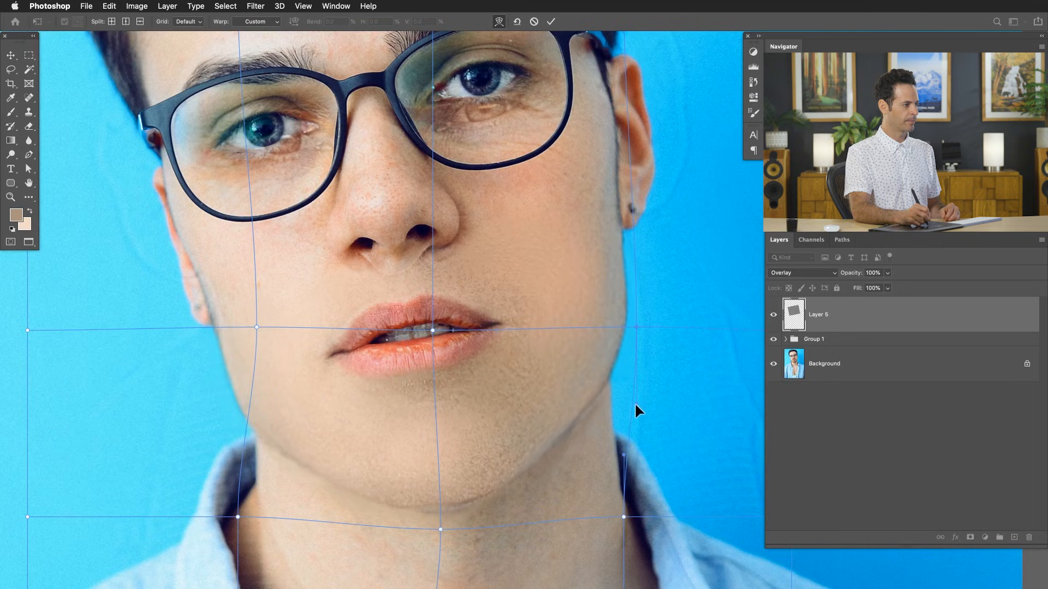
pyautogui.moveTo(440, 529); pyautogui.dragTo(440, 535)
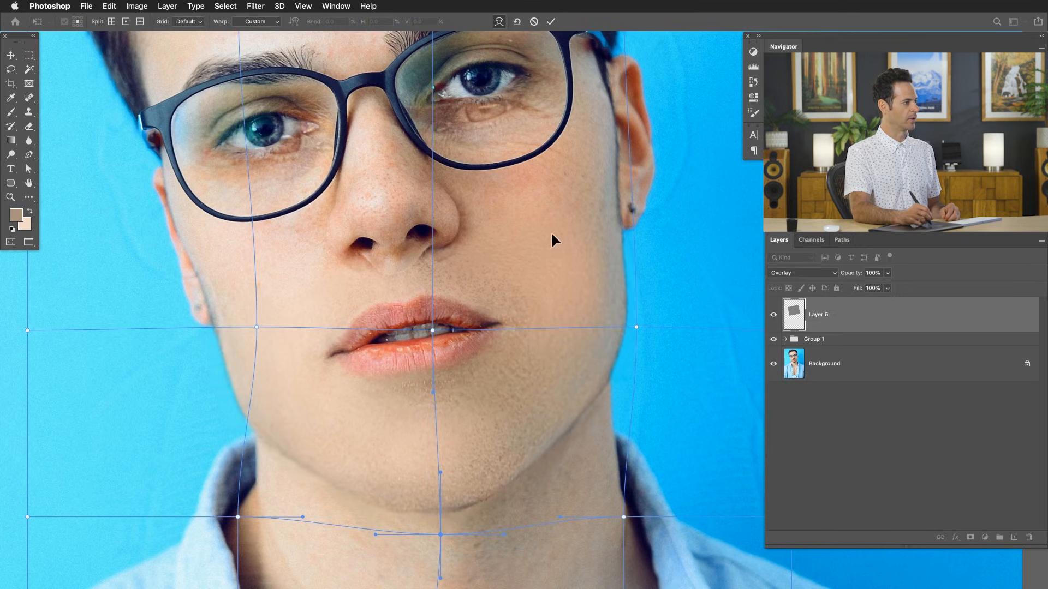
# - Add a horizontal warp split at the base of the nose and move its centre point up to the nostril
pyautogui.rightClick(383, 263)
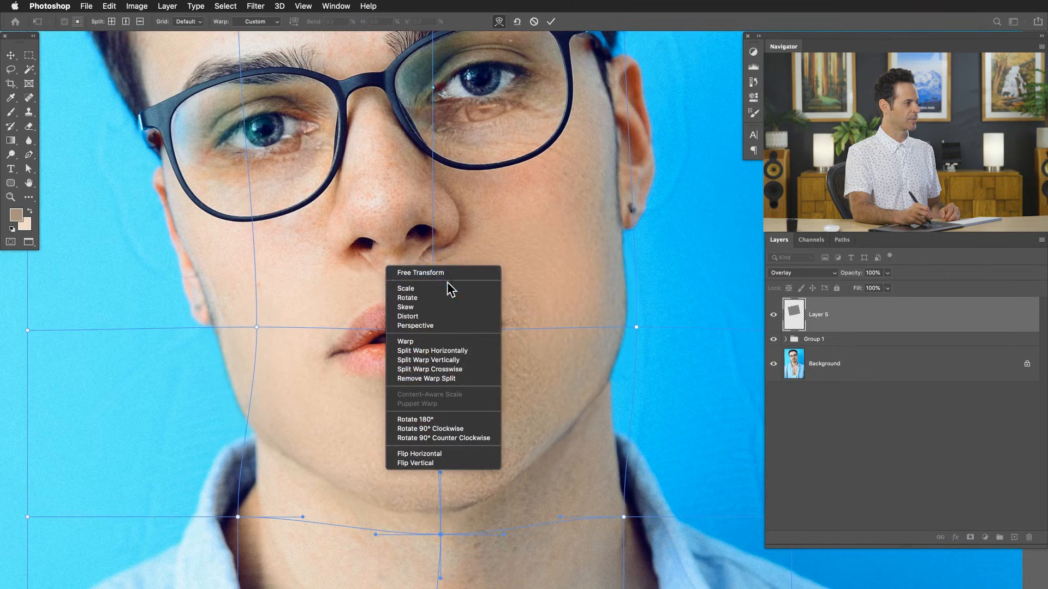
pyautogui.click(461, 352)
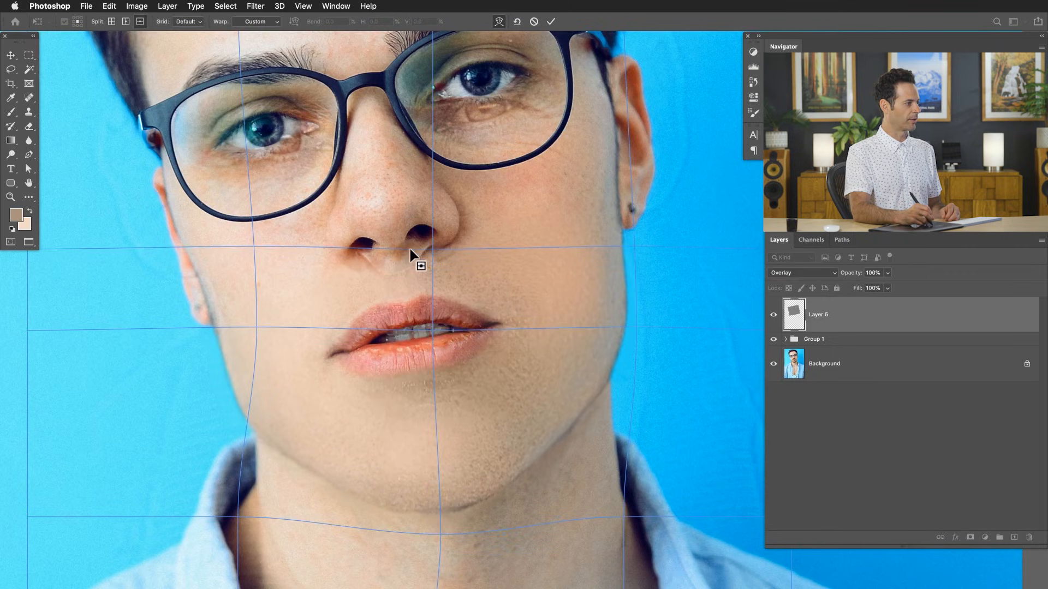
pyautogui.moveTo(430, 247)
pyautogui.mouseDown()
pyautogui.moveTo(436, 233)
pyautogui.moveTo(423, 234)
pyautogui.mouseUp()
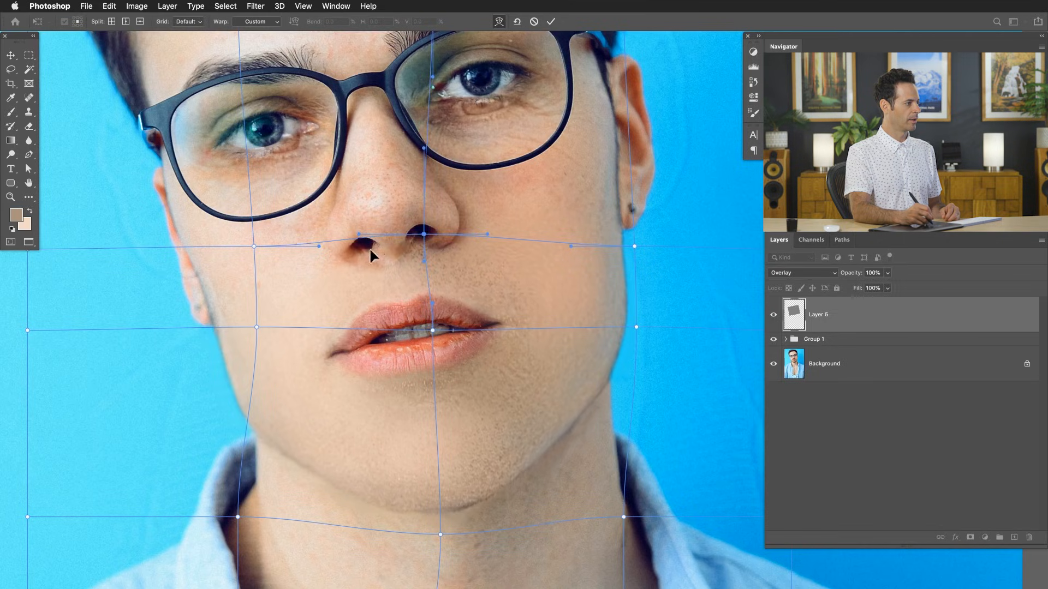
# - Add a vertical warp split through the other nostril, pull its nose-level point up, and apply the warp
pyautogui.rightClick(379, 247)
pyautogui.click(431, 340)
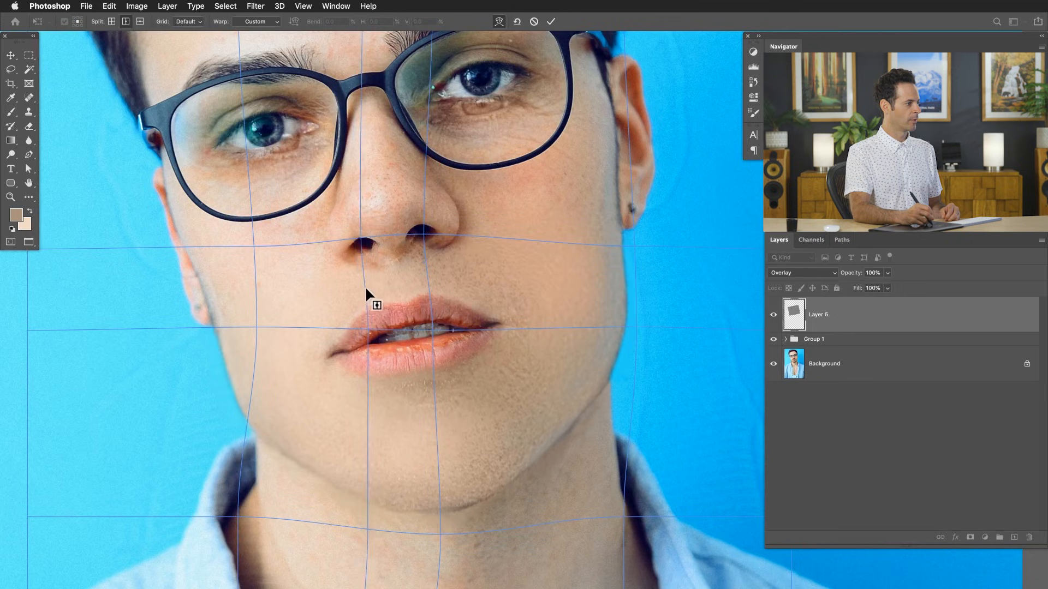
pyautogui.moveTo(364, 239); pyautogui.dragTo(375, 225)
pyautogui.click(423, 233)
pyautogui.moveTo(422, 232); pyautogui.dragTo(420, 233)
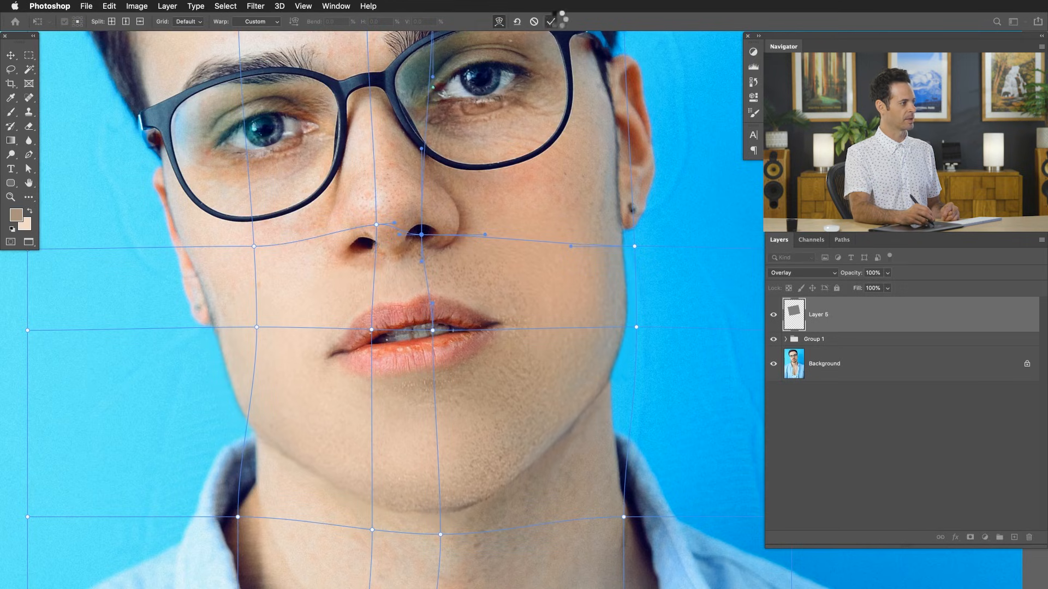
pyautogui.click(551, 22)
# - Compare the face with the warped texture on Layer 5 hidden and shown
pyautogui.click(774, 315)
pyautogui.click(774, 315)
pyautogui.click(774, 315)
pyautogui.click(773, 315)
pyautogui.click(774, 315)
pyautogui.click(773, 315)
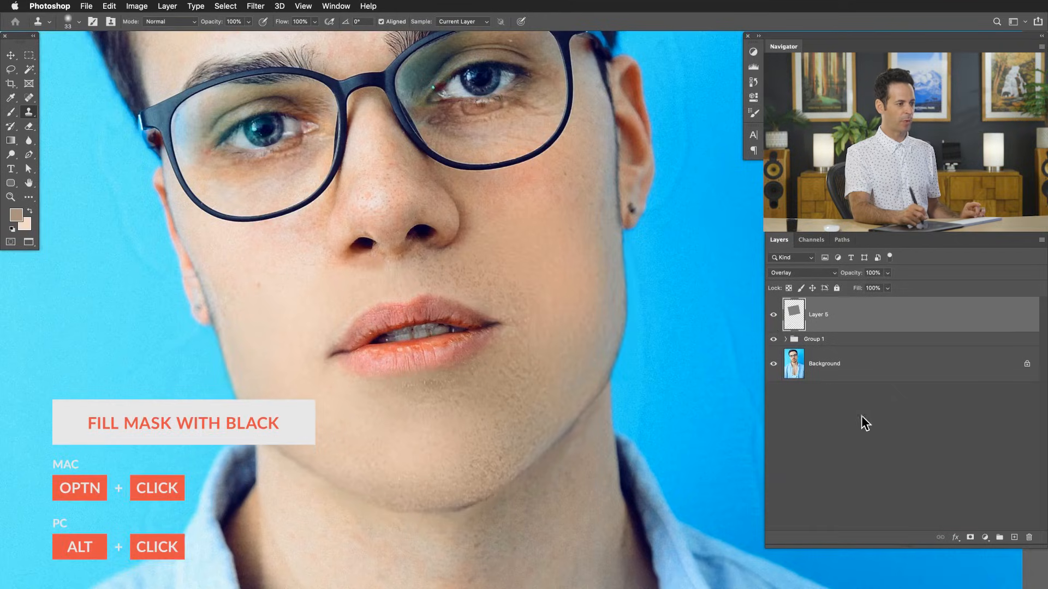
# - Add a black layer mask to Layer 5 and switch to the Brush tool with default black and white colours
pyautogui.keyDown('alt'); pyautogui.click(970, 539); pyautogui.keyUp('alt')
pyautogui.press('d')
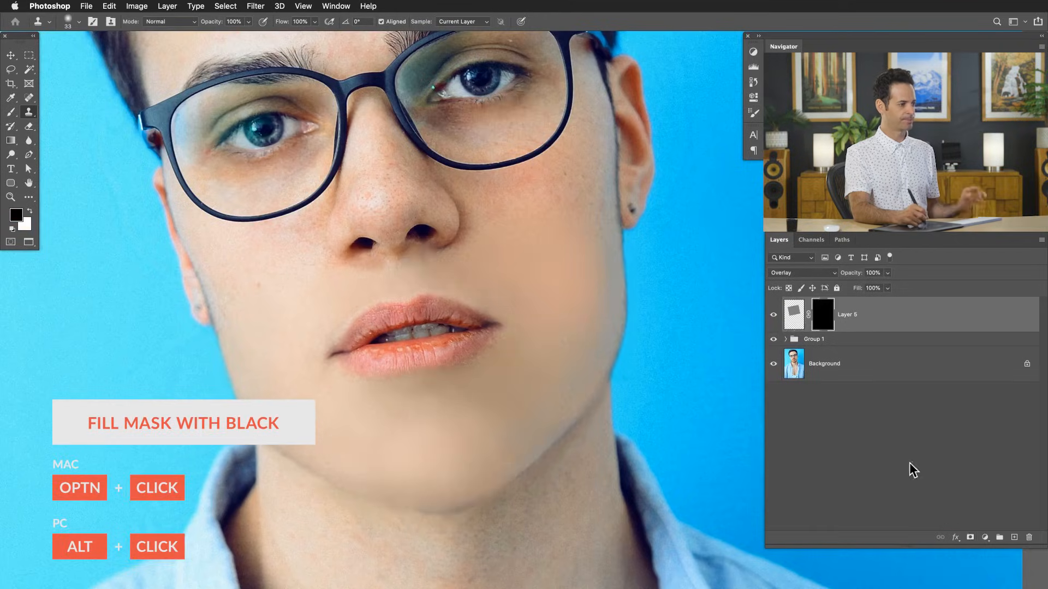
pyautogui.press('b')
# - Paint white at 20% flow on Layer 5's mask to reveal skin texture around the mouth, chin and jaw
pyautogui.moveTo(541, 344)
pyautogui.mouseDown()
pyautogui.moveTo(509, 346)
pyautogui.moveTo(519, 346)
pyautogui.mouseUp()
pyautogui.press('x')
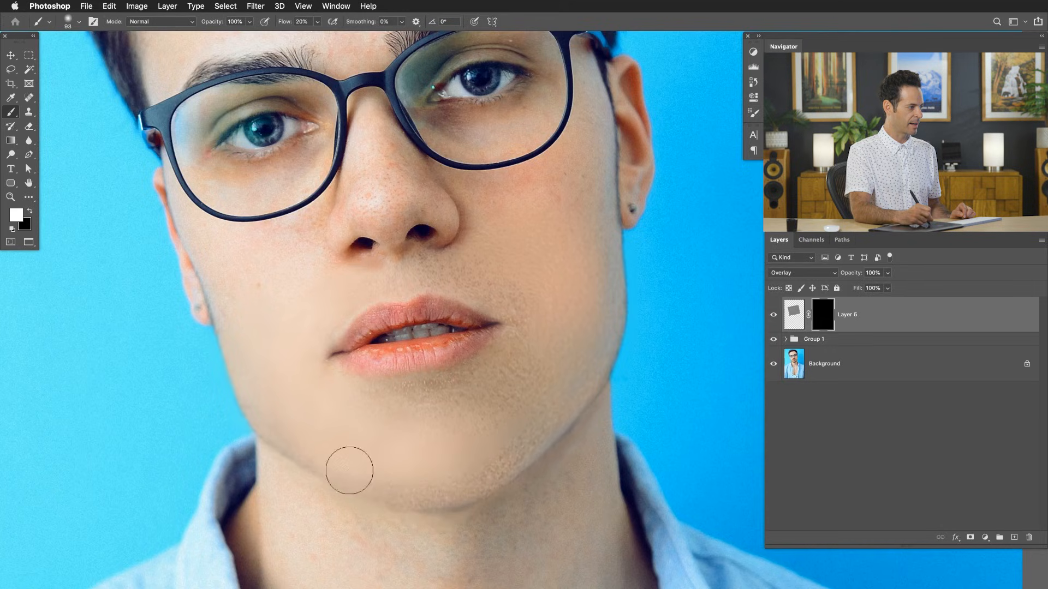
pyautogui.moveTo(362, 421)
pyautogui.mouseDown()
pyautogui.moveTo(304, 387)
pyautogui.moveTo(332, 437)
pyautogui.moveTo(370, 441)
pyautogui.mouseUp()
pyautogui.scroll(6, 442, 391)
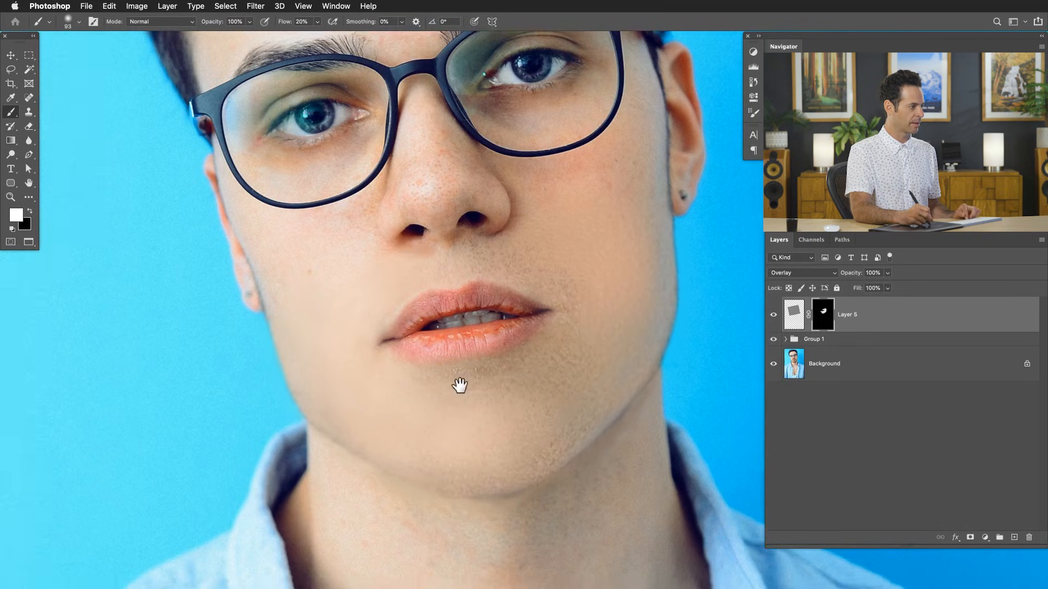
pyautogui.scroll(-6, 487, 339)
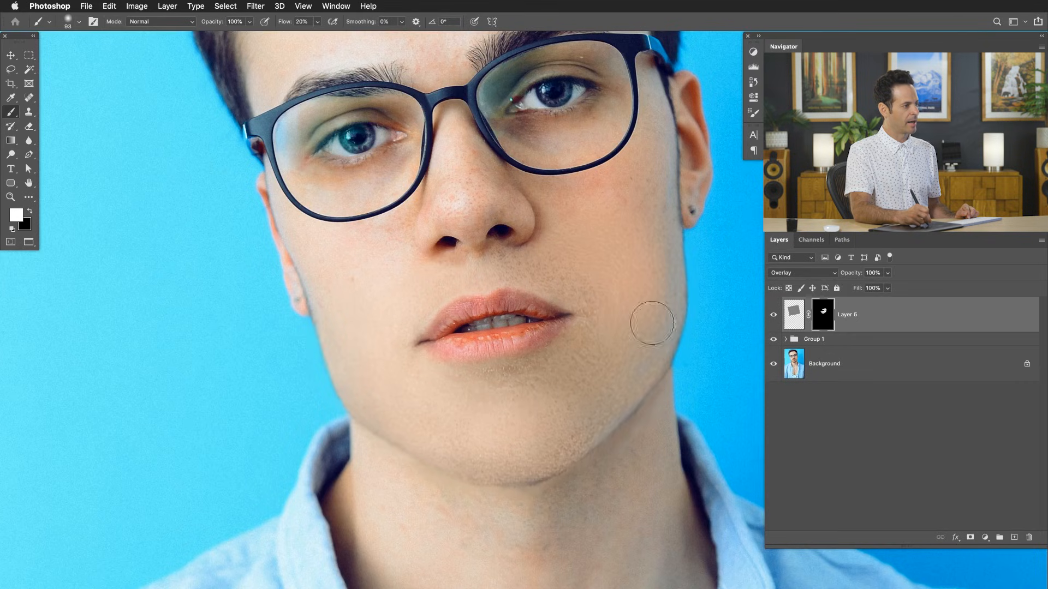
# - Compare the portrait with Layer 5 and Group 1 hidden and shown
pyautogui.click(773, 315)
pyautogui.click(773, 339)
pyautogui.click(773, 339)
pyautogui.click(774, 339)
pyautogui.click(773, 339)
pyautogui.click(774, 340)
pyautogui.click(774, 340)
pyautogui.click(773, 340)
pyautogui.click(773, 340)
pyautogui.click(773, 340)
pyautogui.click(774, 315)
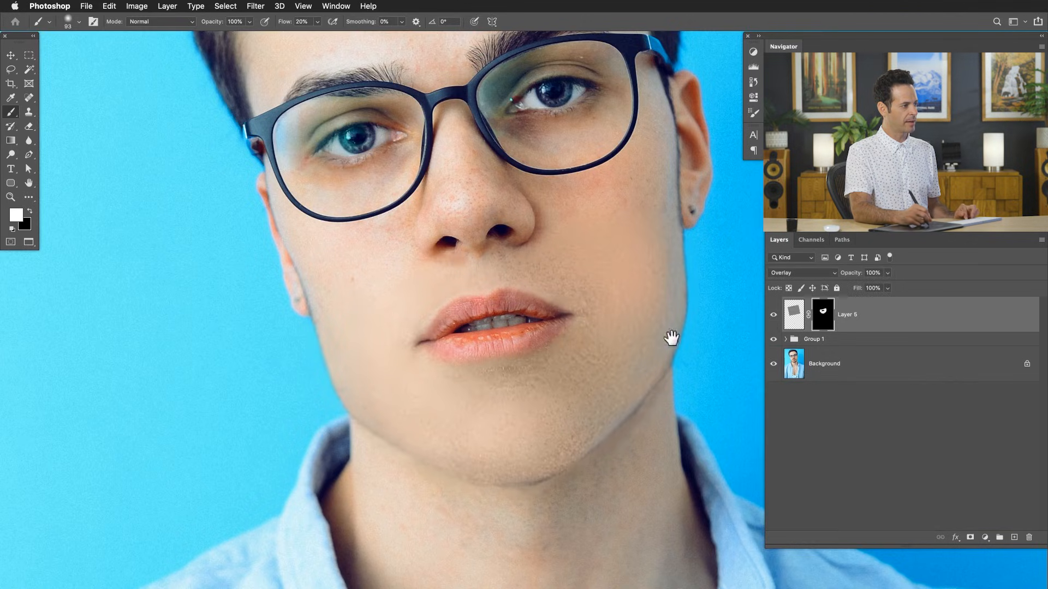
# - Examine the masked skin texture by hiding and showing Layer 5 on its own
pyautogui.click(634, 322)
pyautogui.click(773, 315)
pyautogui.click(773, 315)
pyautogui.click(773, 315)
pyautogui.click(774, 315)
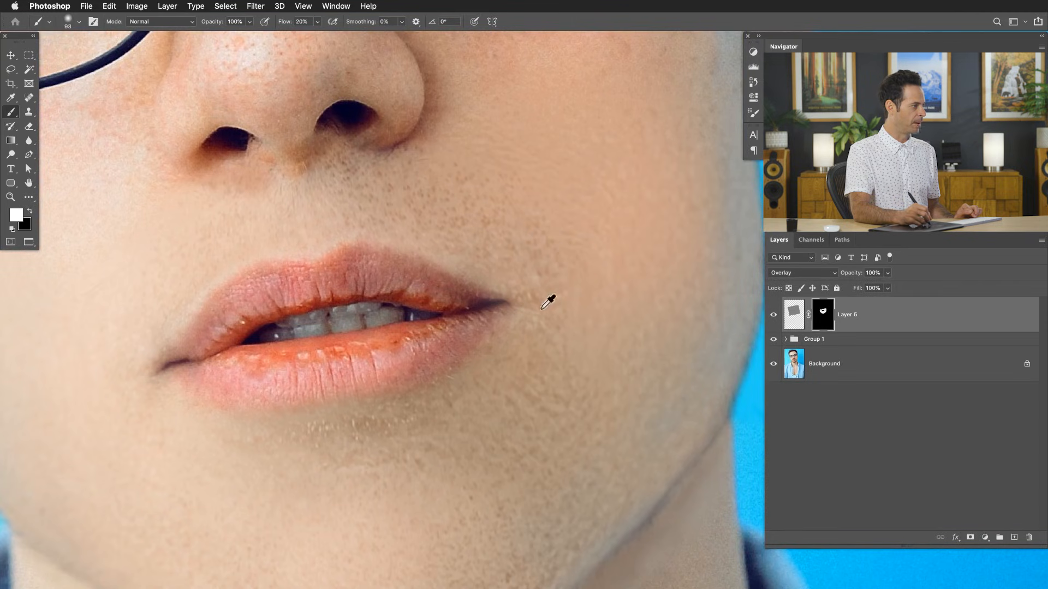
# - Paint more white on Layer 5's mask to reveal texture beside the man's right mouth corner and below the lip
pyautogui.moveTo(179, 217); pyautogui.dragTo(351, 218)
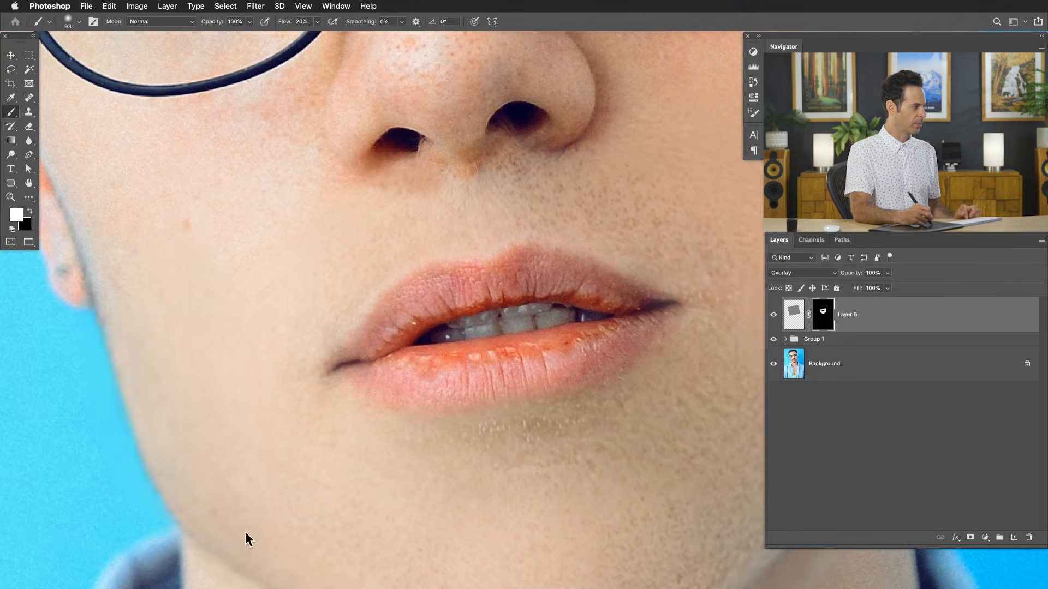
pyautogui.moveTo(320, 347); pyautogui.dragTo(282, 354)
pyautogui.moveTo(340, 374)
pyautogui.mouseDown()
pyautogui.moveTo(329, 414)
pyautogui.moveTo(358, 404)
pyautogui.moveTo(391, 415)
pyautogui.mouseUp()
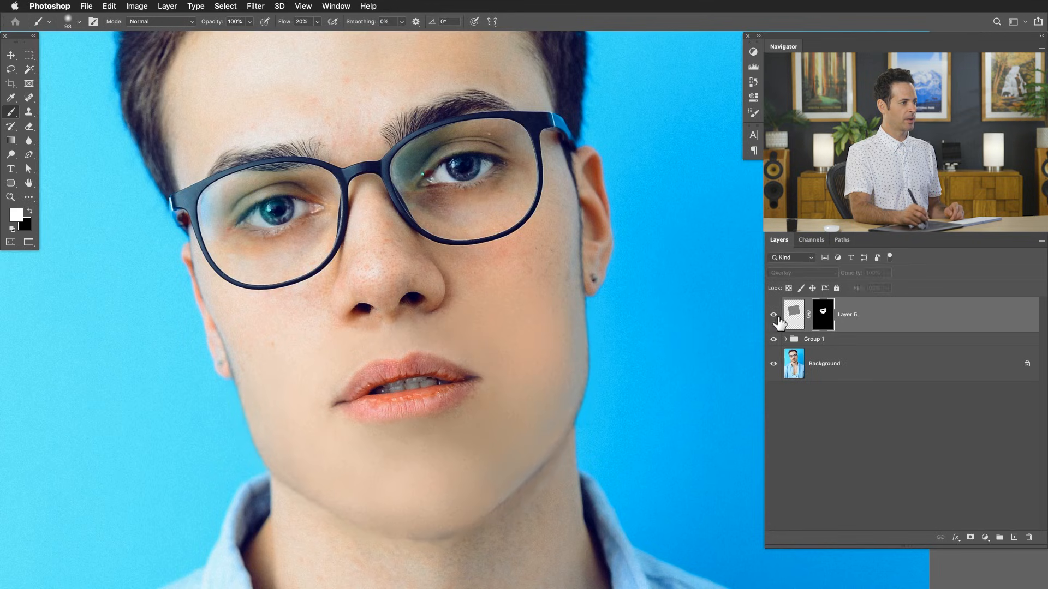
# - Create a new layer above Layer 5 and activate the Healing Brush tool
pyautogui.click(1014, 537)
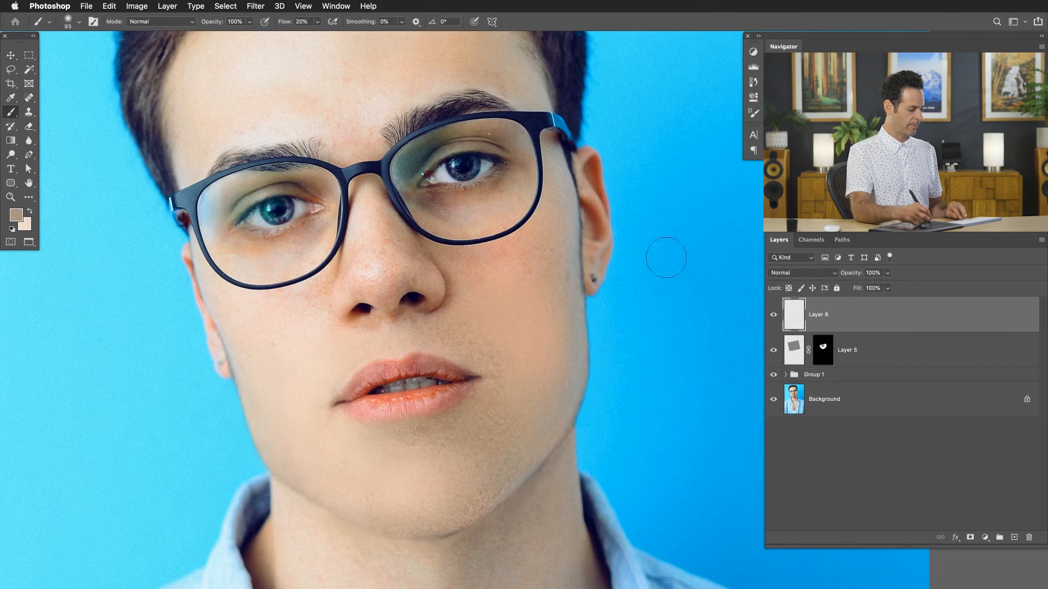
pyautogui.press('j')
pyautogui.click(25, 100)
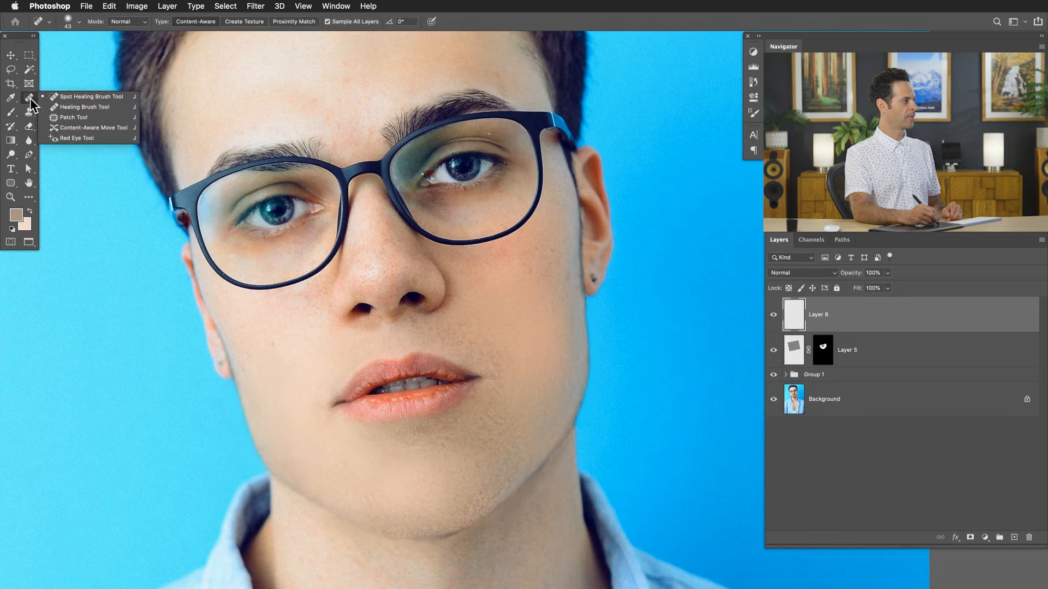
pyautogui.click(75, 107)
# - Heal the smooth patch on the man's left cheek with skin sampled just below the glasses
pyautogui.moveTo(539, 289)
pyautogui.mouseDown()
pyautogui.moveTo(551, 290)
pyautogui.moveTo(533, 305)
pyautogui.mouseUp()
pyautogui.keyDown('alt'); pyautogui.click(533, 269); pyautogui.keyUp('alt')
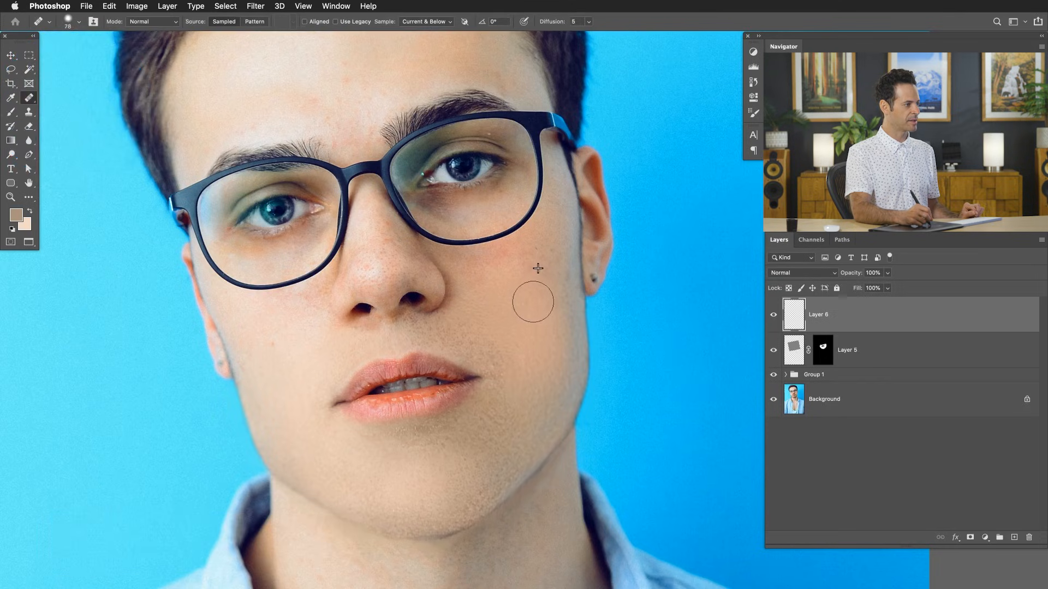
pyautogui.keyDown('alt'); pyautogui.click(533, 278); pyautogui.keyUp('alt')
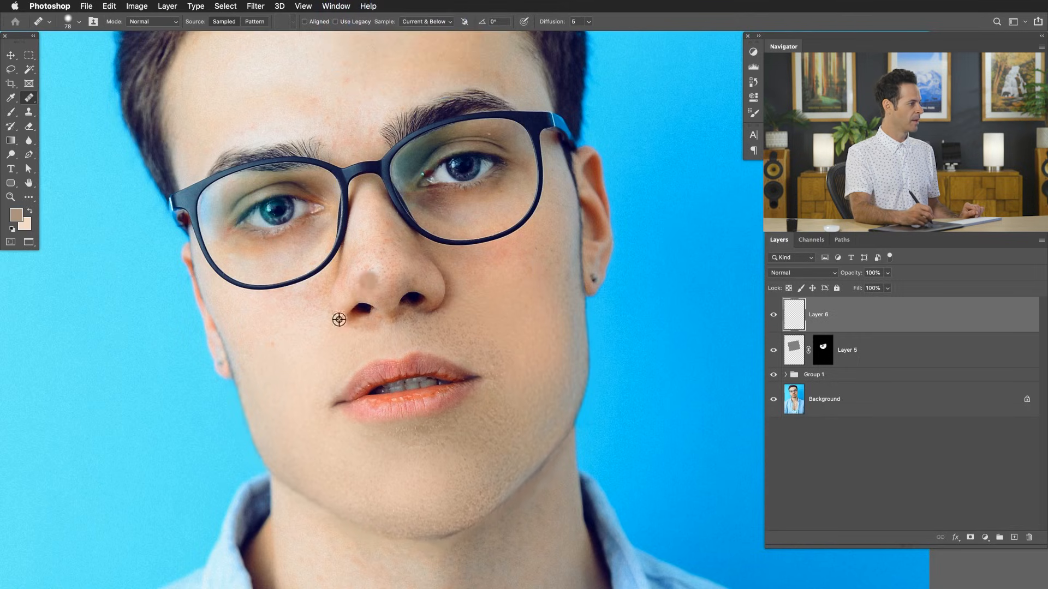
# - Heal the man's right cheek beside the mouth and down along the jaw with skin sampled from that cheek
pyautogui.moveTo(306, 384)
pyautogui.mouseDown()
pyautogui.moveTo(319, 347)
pyautogui.moveTo(332, 355)
pyautogui.moveTo(313, 354)
pyautogui.mouseUp()
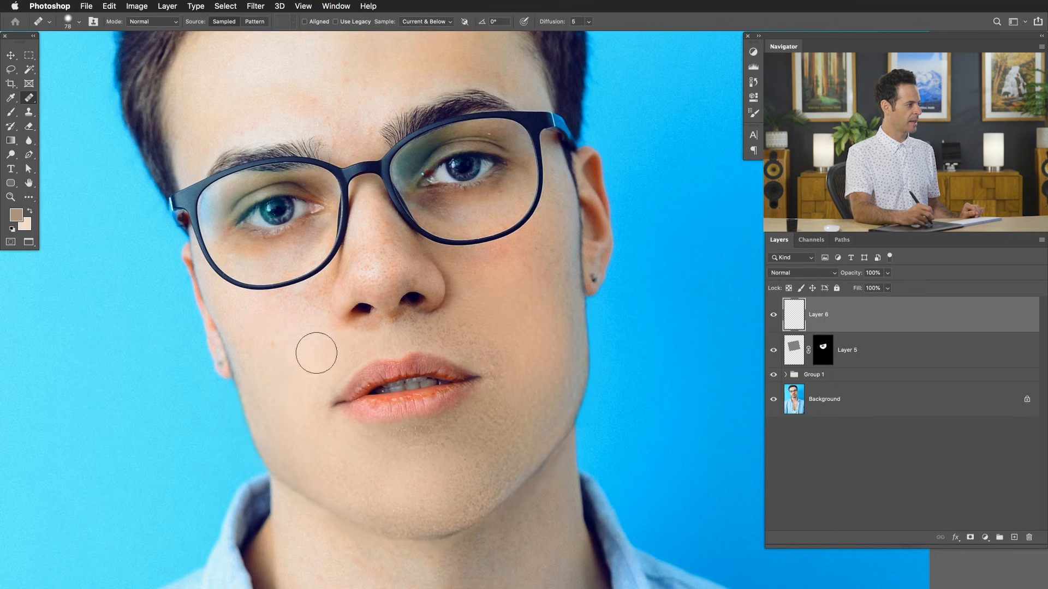
pyautogui.keyDown('alt'); pyautogui.click(256, 347); pyautogui.keyUp('alt')
pyautogui.moveTo(279, 423)
pyautogui.mouseDown()
pyautogui.moveTo(280, 388)
pyautogui.moveTo(288, 400)
pyautogui.moveTo(283, 412)
pyautogui.moveTo(250, 362)
pyautogui.mouseUp()
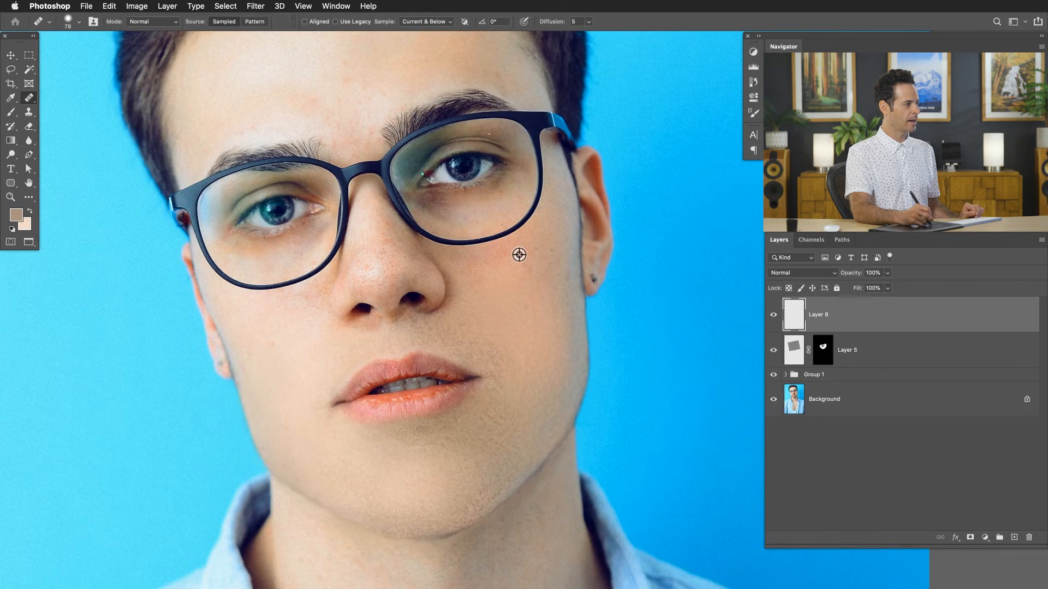
# - Extend healed skin texture down the man's left cheek toward the jaw edge, sampling from below the glasses
pyautogui.moveTo(515, 302)
pyautogui.mouseDown()
pyautogui.moveTo(560, 345)
pyautogui.moveTo(555, 333)
pyautogui.mouseUp()
pyautogui.keyDown('alt'); pyautogui.click(555, 279); pyautogui.keyUp('alt')
pyautogui.moveTo(559, 349); pyautogui.dragTo(566, 363)
# - Heal the skin above the upper lip and the left mouth corner, using texture sampled from the cheek beside the nose
pyautogui.moveTo(451, 333)
pyautogui.mouseDown()
pyautogui.moveTo(457, 310)
pyautogui.moveTo(470, 307)
pyautogui.moveTo(486, 331)
pyautogui.mouseUp()
pyautogui.keyDown('alt'); pyautogui.click(466, 287); pyautogui.keyUp('alt')
pyautogui.moveTo(420, 327)
pyautogui.mouseDown()
pyautogui.moveTo(430, 339)
pyautogui.moveTo(447, 321)
pyautogui.moveTo(425, 337)
pyautogui.mouseUp()
pyautogui.keyDown('alt'); pyautogui.click(467, 274); pyautogui.keyUp('alt')
pyautogui.moveTo(454, 329)
pyautogui.mouseDown()
pyautogui.moveTo(471, 317)
pyautogui.moveTo(444, 346)
pyautogui.moveTo(452, 334)
pyautogui.mouseUp()
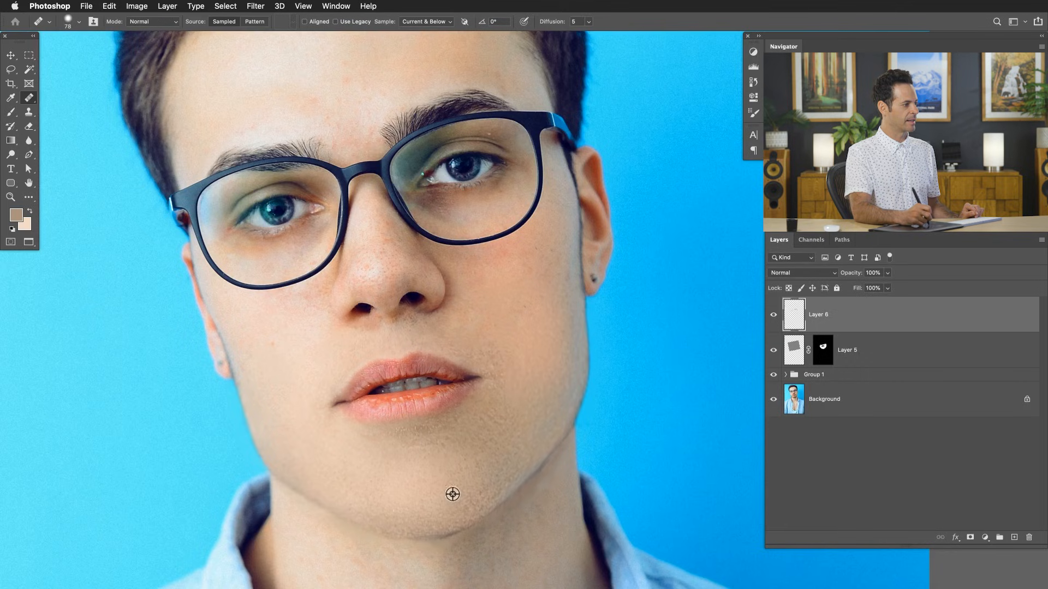
# - Heal the left side of the chin with skin sampled from the chin, and the skin beside the left nostril with cheek texture
pyautogui.keyDown('alt'); pyautogui.click(470, 483); pyautogui.keyUp('alt')
pyautogui.click(498, 456)
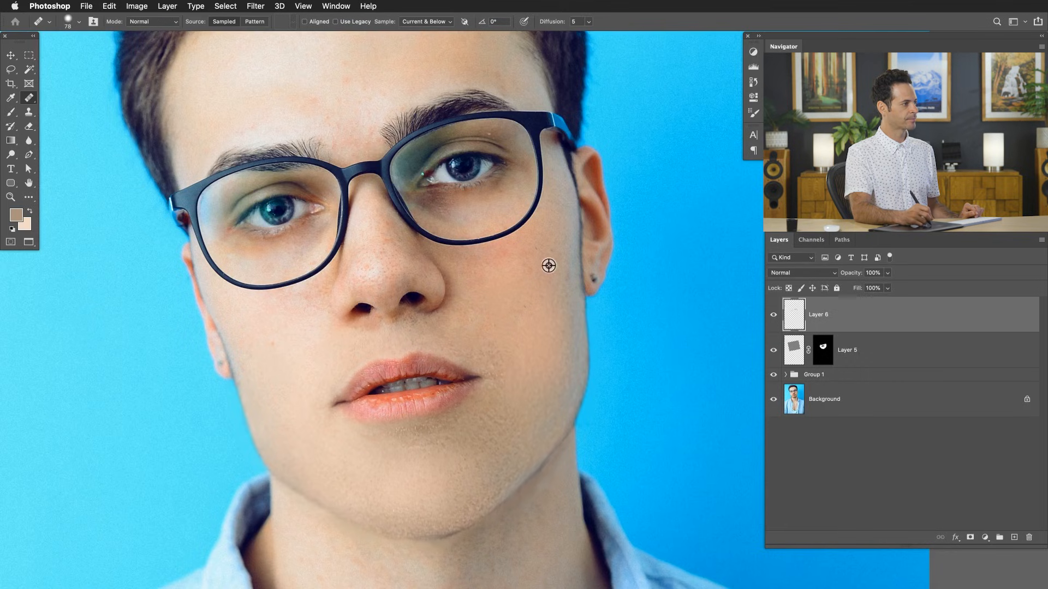
pyautogui.moveTo(495, 266)
pyautogui.mouseDown()
pyautogui.moveTo(522, 311)
pyautogui.moveTo(511, 280)
pyautogui.mouseUp()
pyautogui.keyDown('alt'); pyautogui.click(497, 286); pyautogui.keyUp('alt')
pyautogui.moveTo(445, 317); pyautogui.dragTo(452, 314)
# - Heal the chin below the lower lip and the lower jaw edge with texture sampled from the man's left cheek
pyautogui.keyDown('alt'); pyautogui.click(484, 294); pyautogui.keyUp('alt')
pyautogui.moveTo(446, 440); pyautogui.dragTo(448, 440)
pyautogui.click(472, 403)
pyautogui.keyDown('alt'); pyautogui.click(484, 310); pyautogui.keyUp('alt')
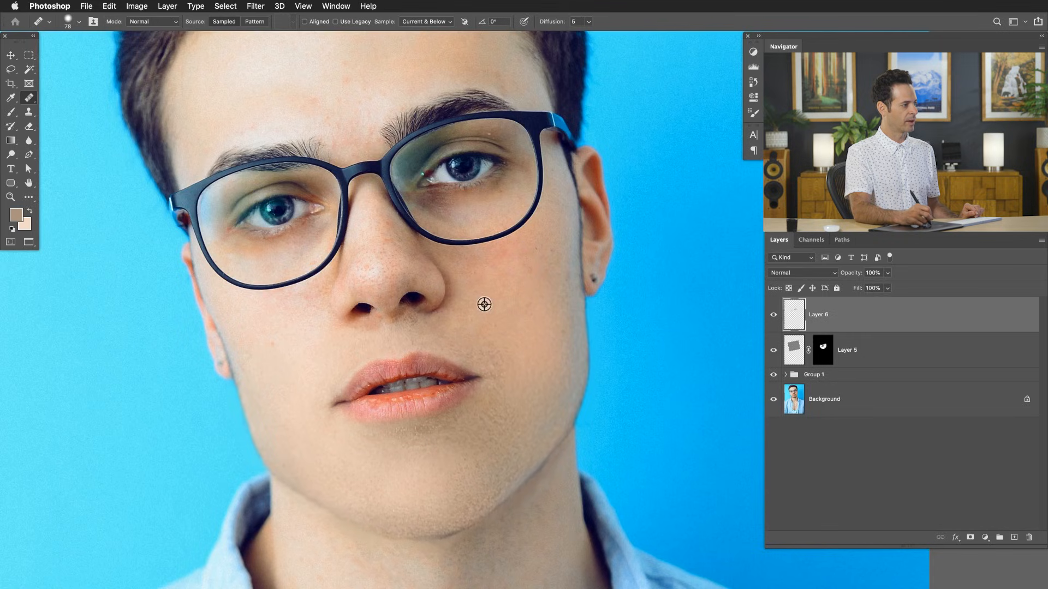
pyautogui.moveTo(495, 496); pyautogui.dragTo(495, 492)
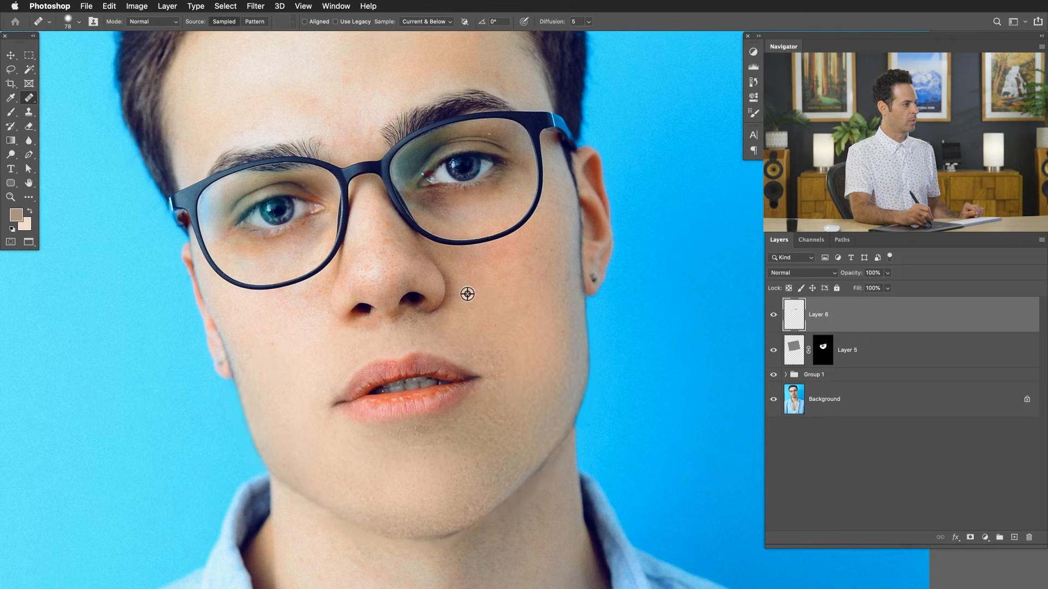
# - Heal the skin between the nose and the upper lip with texture sampled from the man's left cheek
pyautogui.keyDown('alt'); pyautogui.click(485, 274); pyautogui.keyUp('alt')
pyautogui.click(405, 319)
pyautogui.click(392, 319)
pyautogui.click(389, 316)
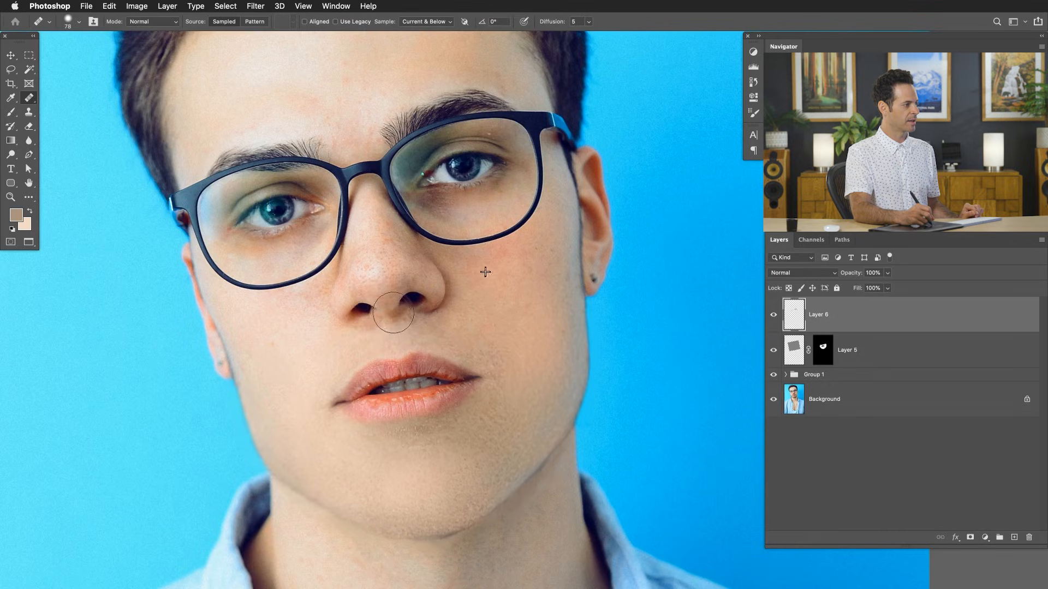
pyautogui.click(392, 317)
pyautogui.moveTo(393, 317); pyautogui.dragTo(410, 328)
# - Heal the man's lower left cheek and jawline with skin sampled below the glasses
pyautogui.keyDown('alt'); pyautogui.click(491, 275); pyautogui.keyUp('alt')
pyautogui.moveTo(562, 381); pyautogui.dragTo(524, 390)
pyautogui.moveTo(550, 476); pyautogui.dragTo(526, 429)
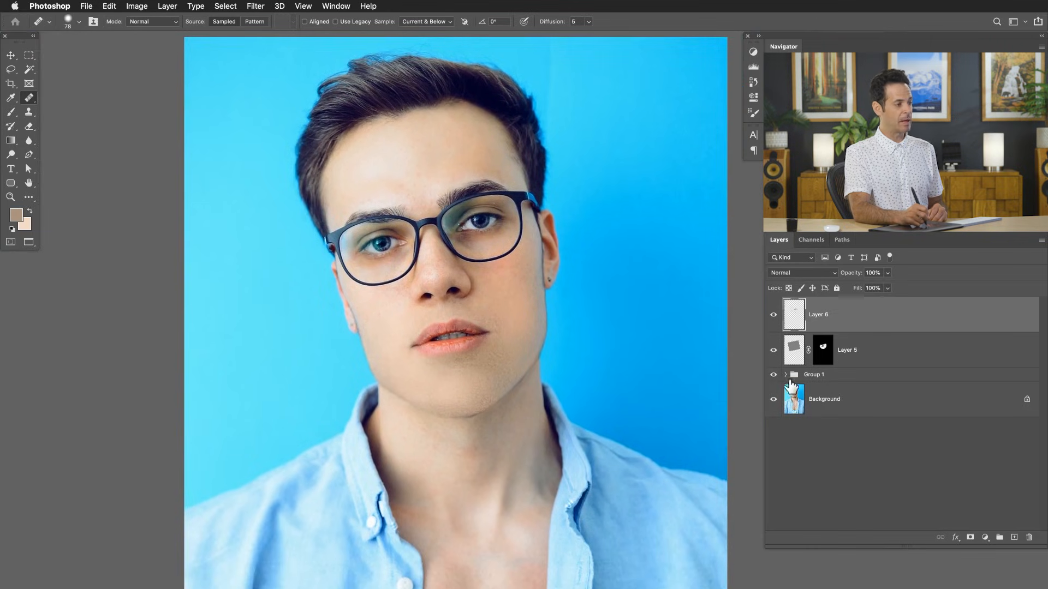
# - Compare the face with and without the painted skin tones in Group 1
pyautogui.click(773, 376)
pyautogui.click(774, 376)
pyautogui.click(775, 376)
pyautogui.click(777, 375)
pyautogui.click(775, 375)
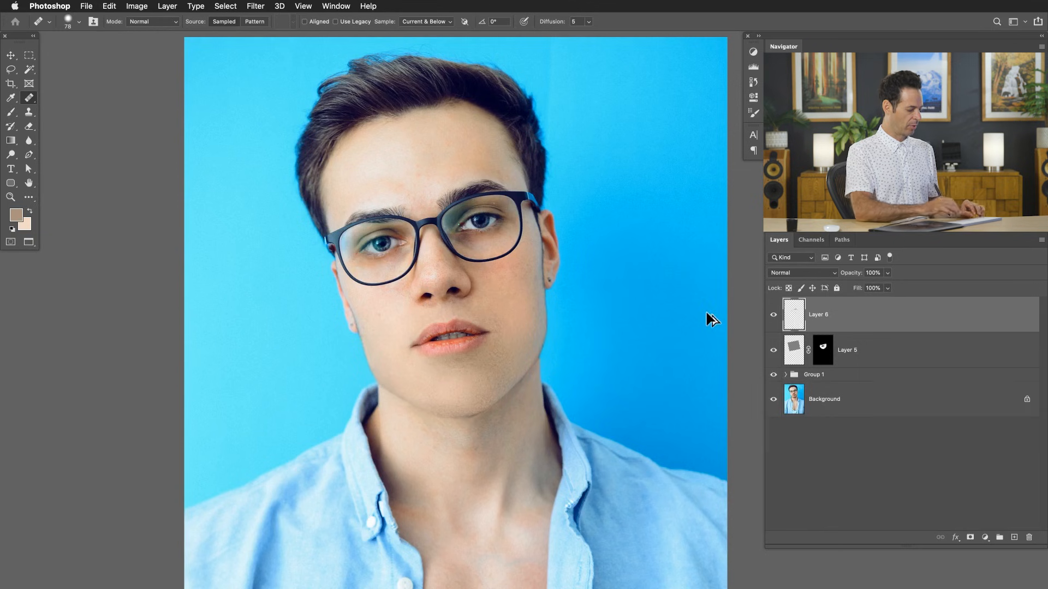
# - Add a new layer for cloning under the chin and set the Clone Stamp to sample Current & Below
pyautogui.press('alt+shift+super+n')
pyautogui.press('s')
pyautogui.scroll(3, 485, 426)
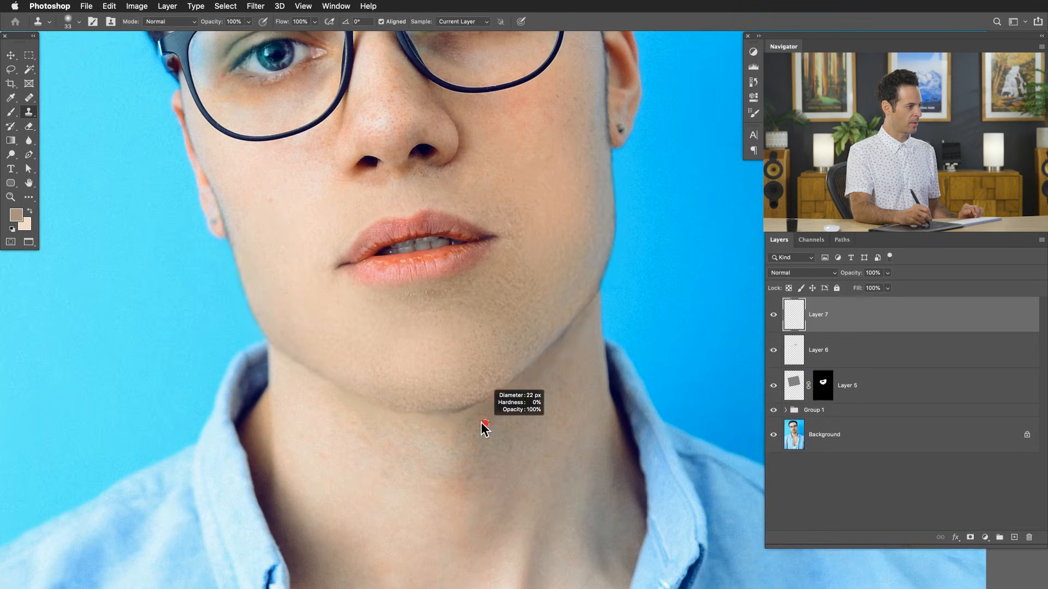
pyautogui.keyDown('alt'); pyautogui.click(473, 426); pyautogui.keyUp('alt')
pyautogui.moveTo(464, 416); pyautogui.dragTo(465, 416)
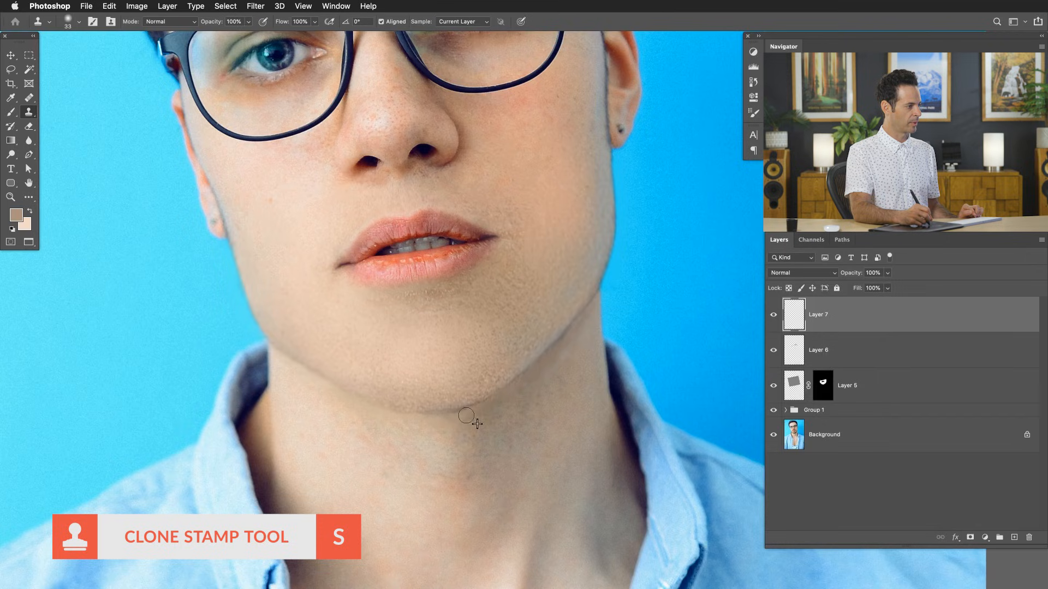
pyautogui.click(460, 22)
pyautogui.click(461, 34)
# - Clone neck skin over the remaining stubble just beneath the chin
pyautogui.moveTo(475, 423); pyautogui.dragTo(471, 428)
pyautogui.moveTo(473, 430); pyautogui.dragTo(472, 431)
pyautogui.moveTo(476, 430)
pyautogui.mouseDown()
pyautogui.moveTo(468, 436)
pyautogui.moveTo(476, 430)
pyautogui.mouseUp()
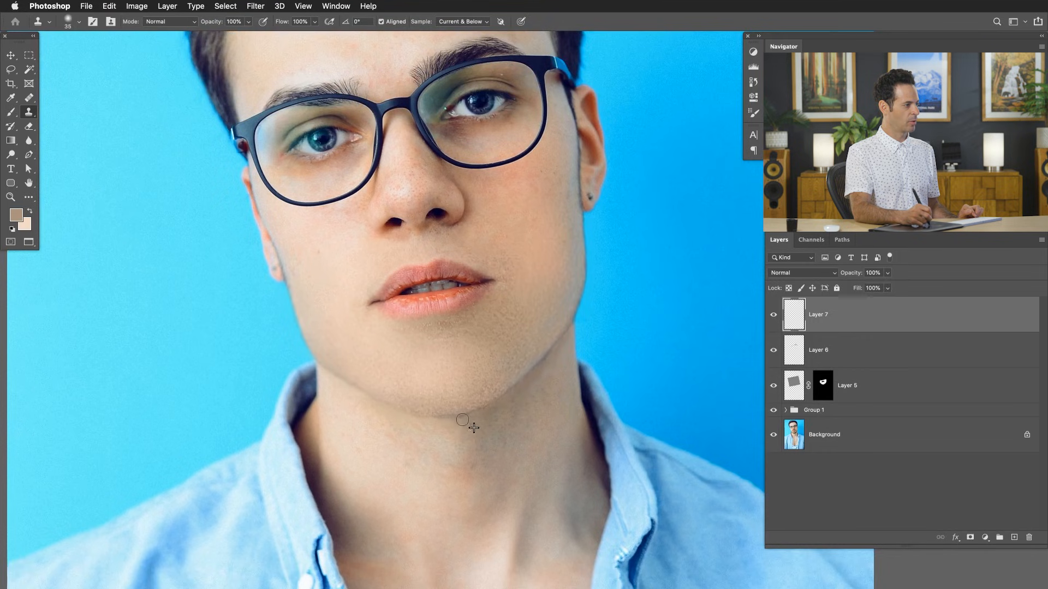
pyautogui.moveTo(460, 446); pyautogui.dragTo(459, 439)
# - Set the Clone Stamp flow to 20% and softly blend the skin under the chin and across the upper neck
pyautogui.hotkey('shift', '2')
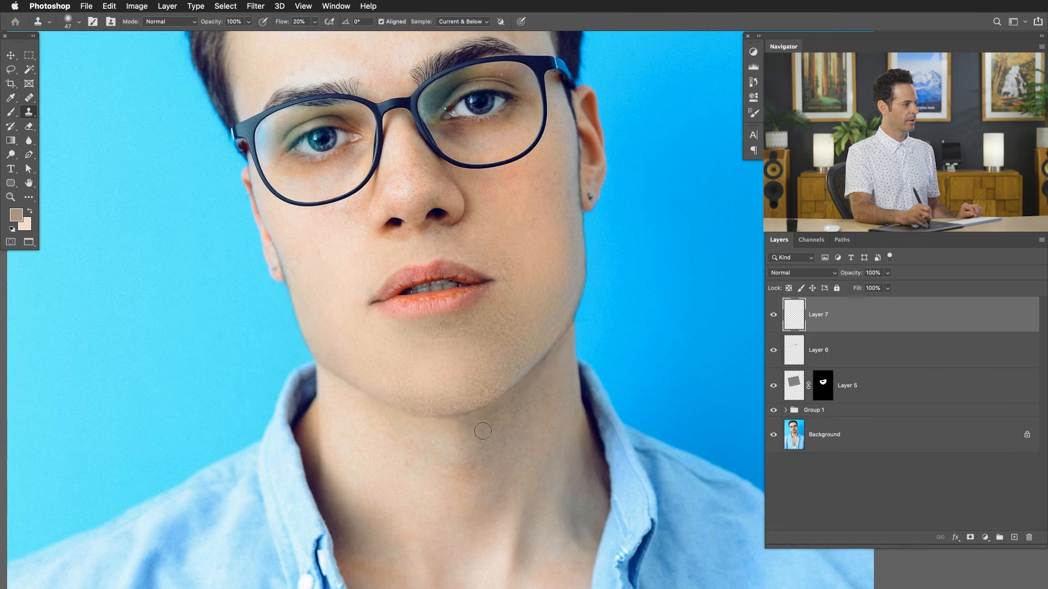
pyautogui.moveTo(480, 419); pyautogui.dragTo(459, 418)
pyautogui.moveTo(503, 459); pyautogui.dragTo(483, 462)
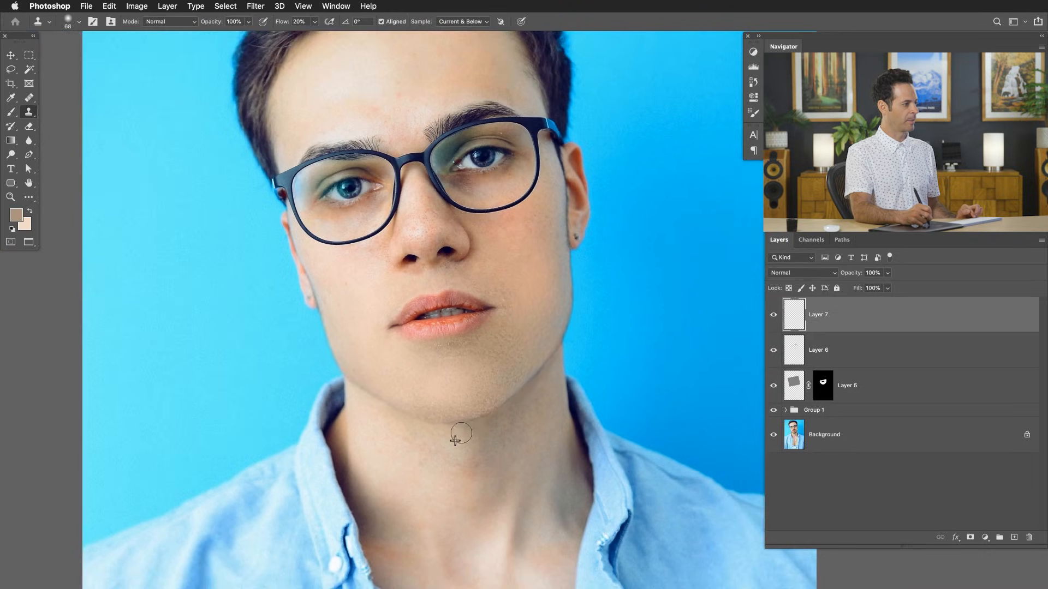
pyautogui.moveTo(562, 458); pyautogui.dragTo(533, 471)
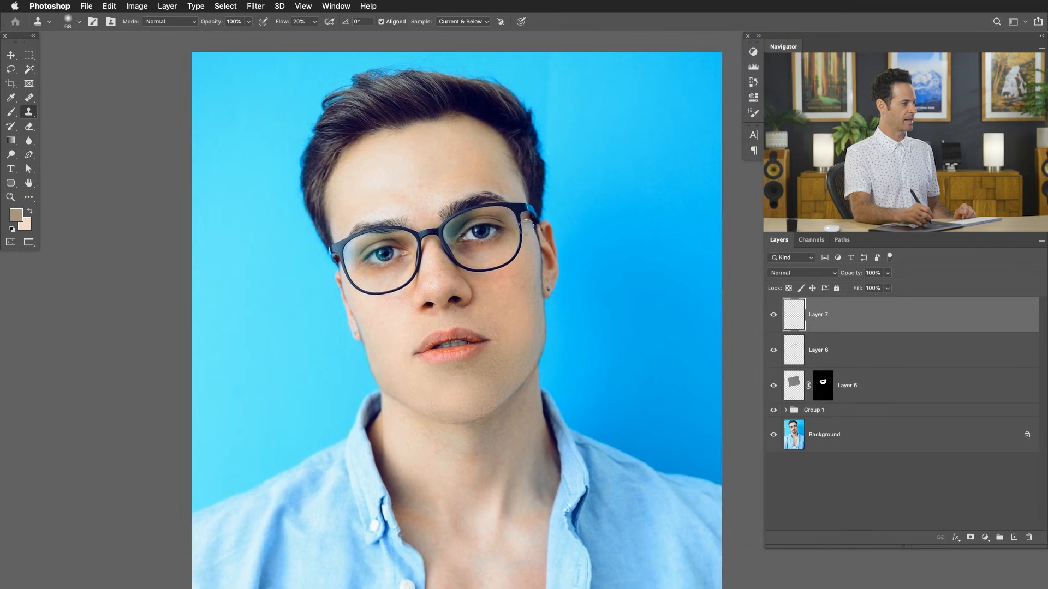
# - Group Layers 5 to 7, and combine that new group with Group 1 in one parent group
pyautogui.keyDown('shift'); pyautogui.click(851, 398); pyautogui.keyUp('shift')
pyautogui.press('super+g')
pyautogui.keyDown('shift'); pyautogui.click(823, 320); pyautogui.keyUp('shift')
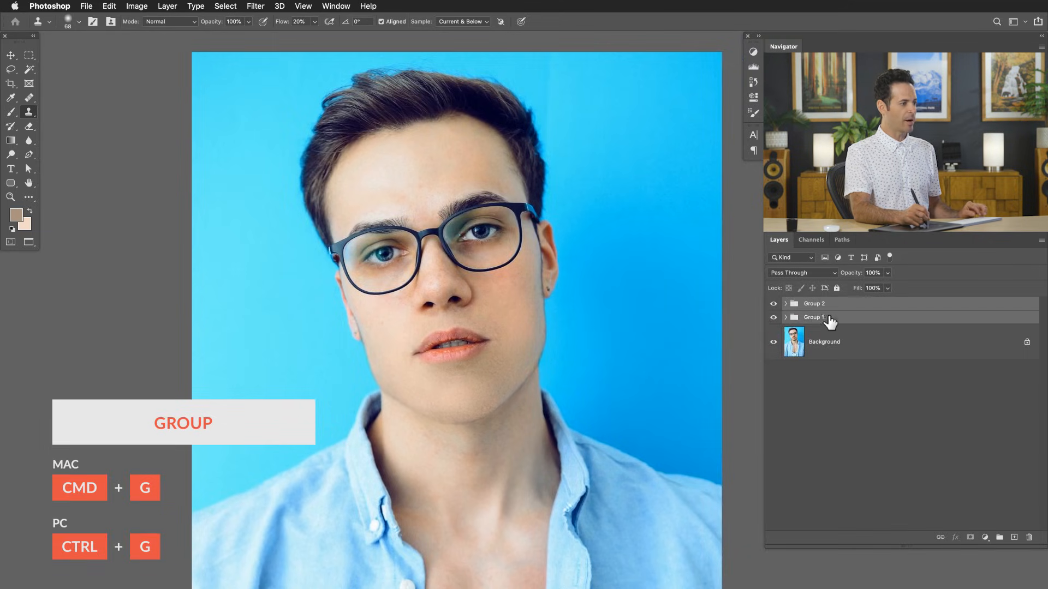
pyautogui.press('super+g')
pyautogui.moveTo(510, 310); pyautogui.dragTo(526, 351)
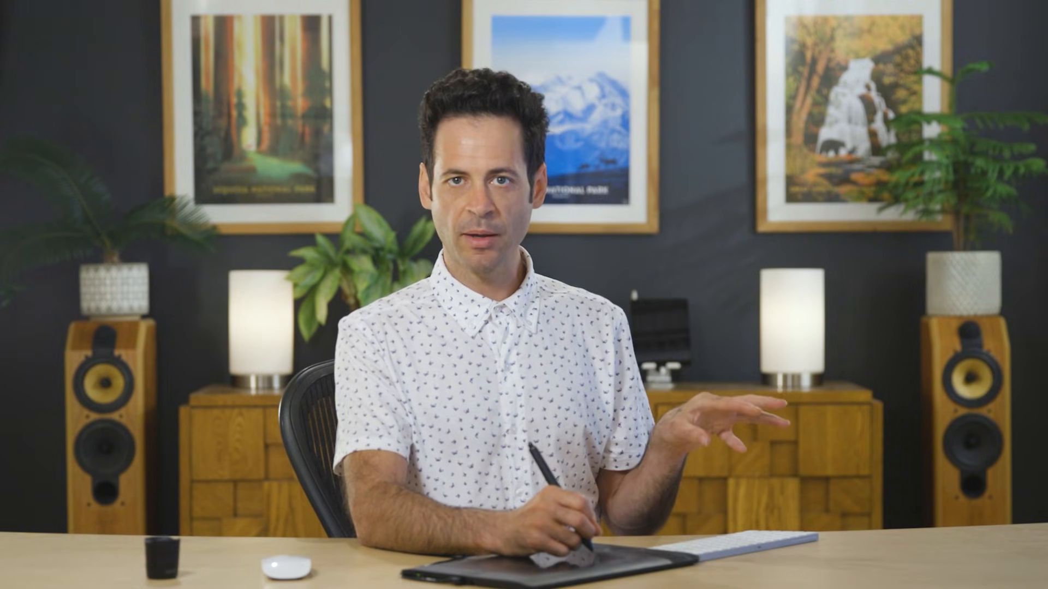